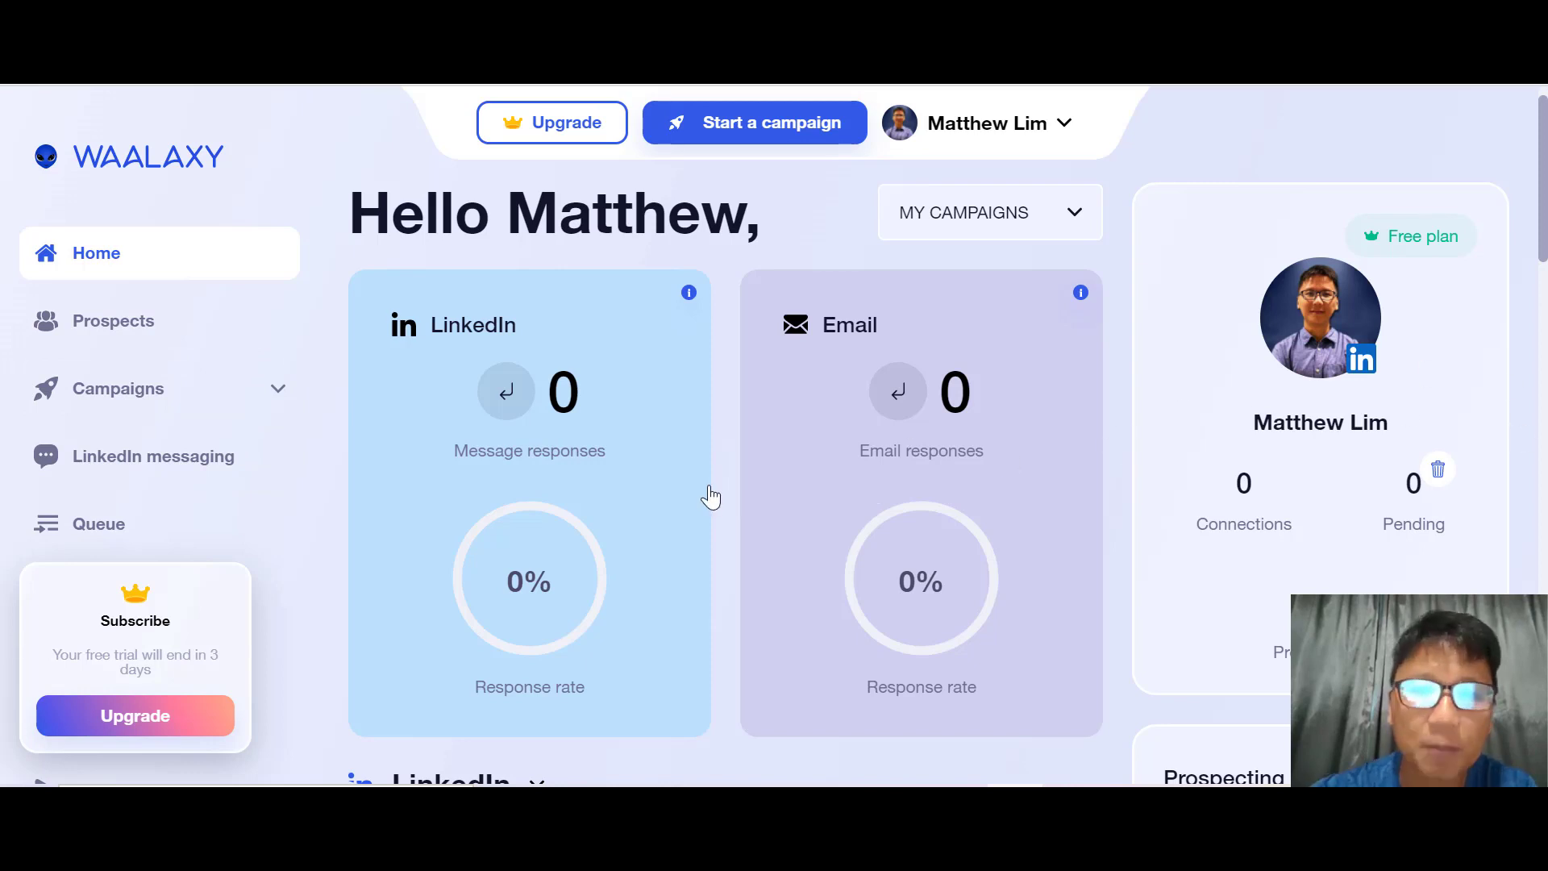
scroll(710, 496, "down", 1)
scroll(710, 496, "down", 4)
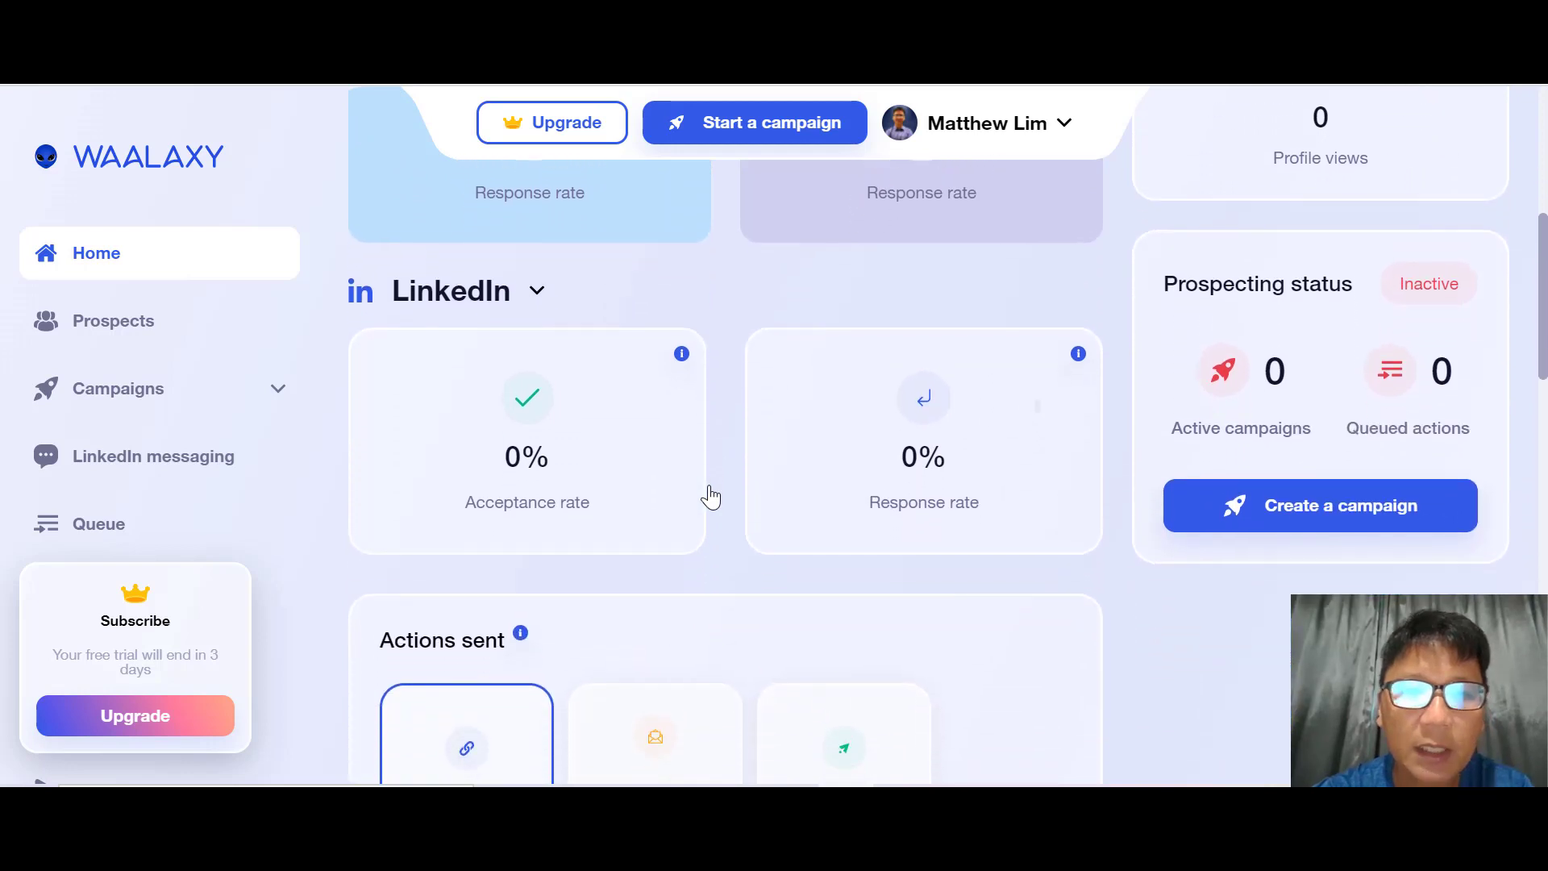
scroll(710, 496, "down", 4)
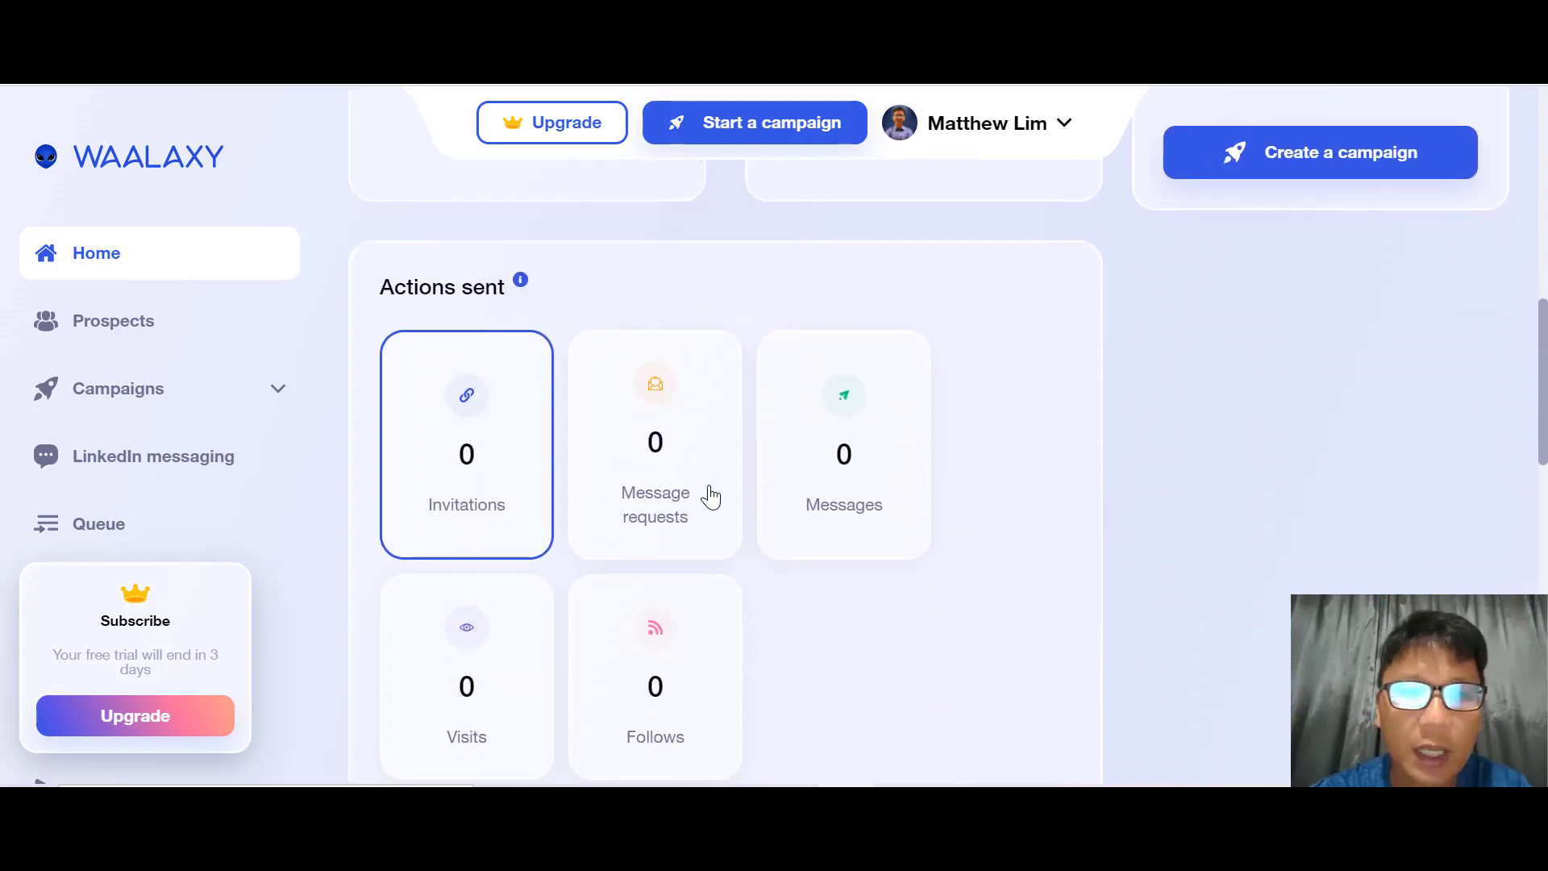
scroll(710, 496, "down", 8)
scroll(710, 496, "up", 1)
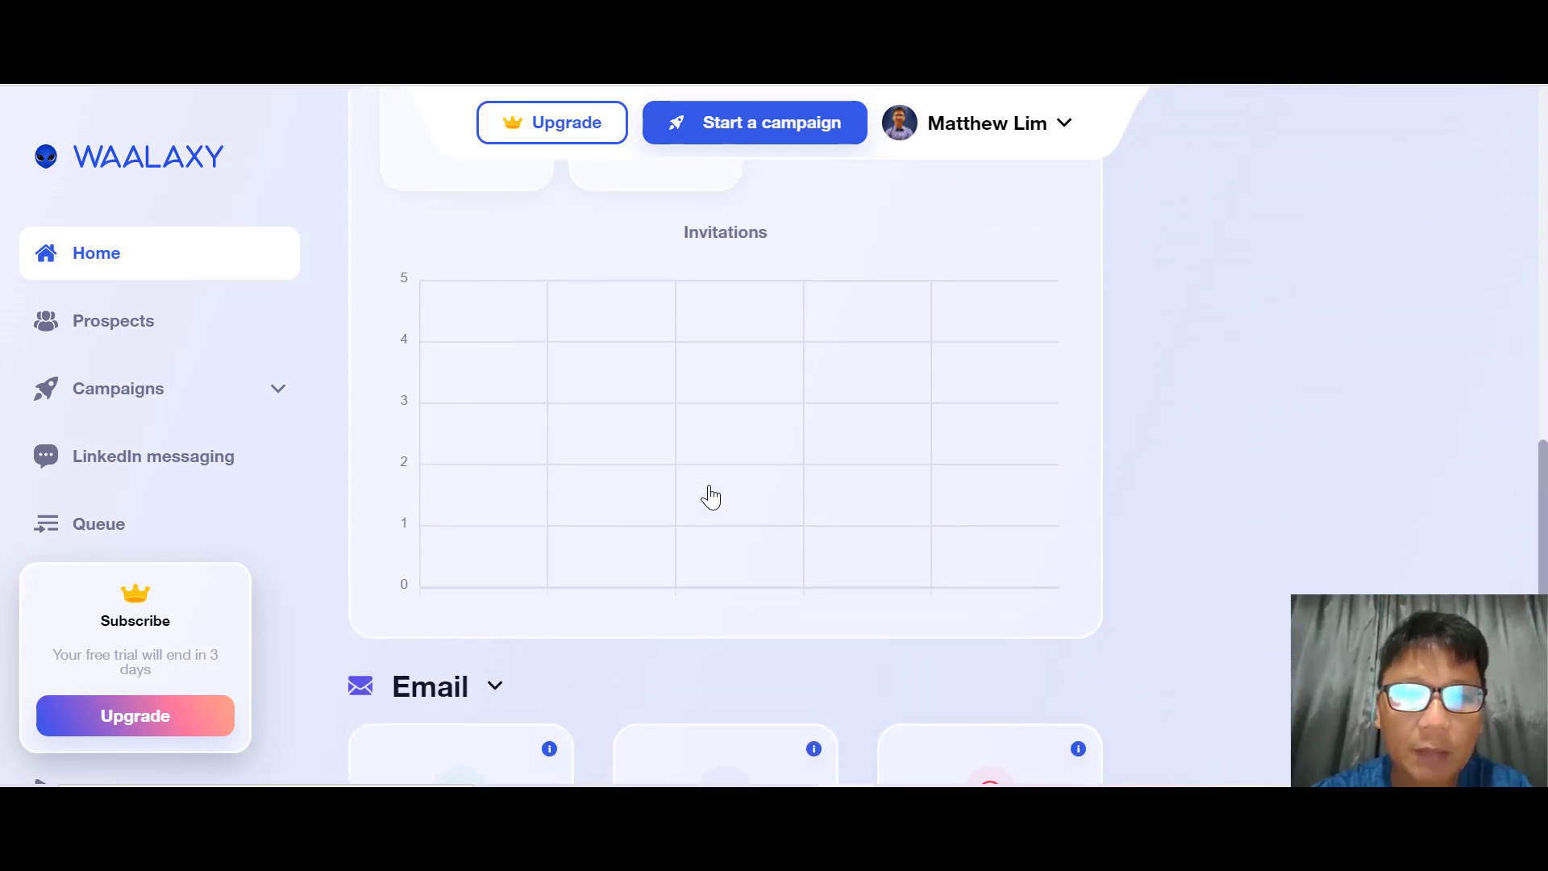
scroll(710, 496, "down", 6)
scroll(710, 495, "up", 1)
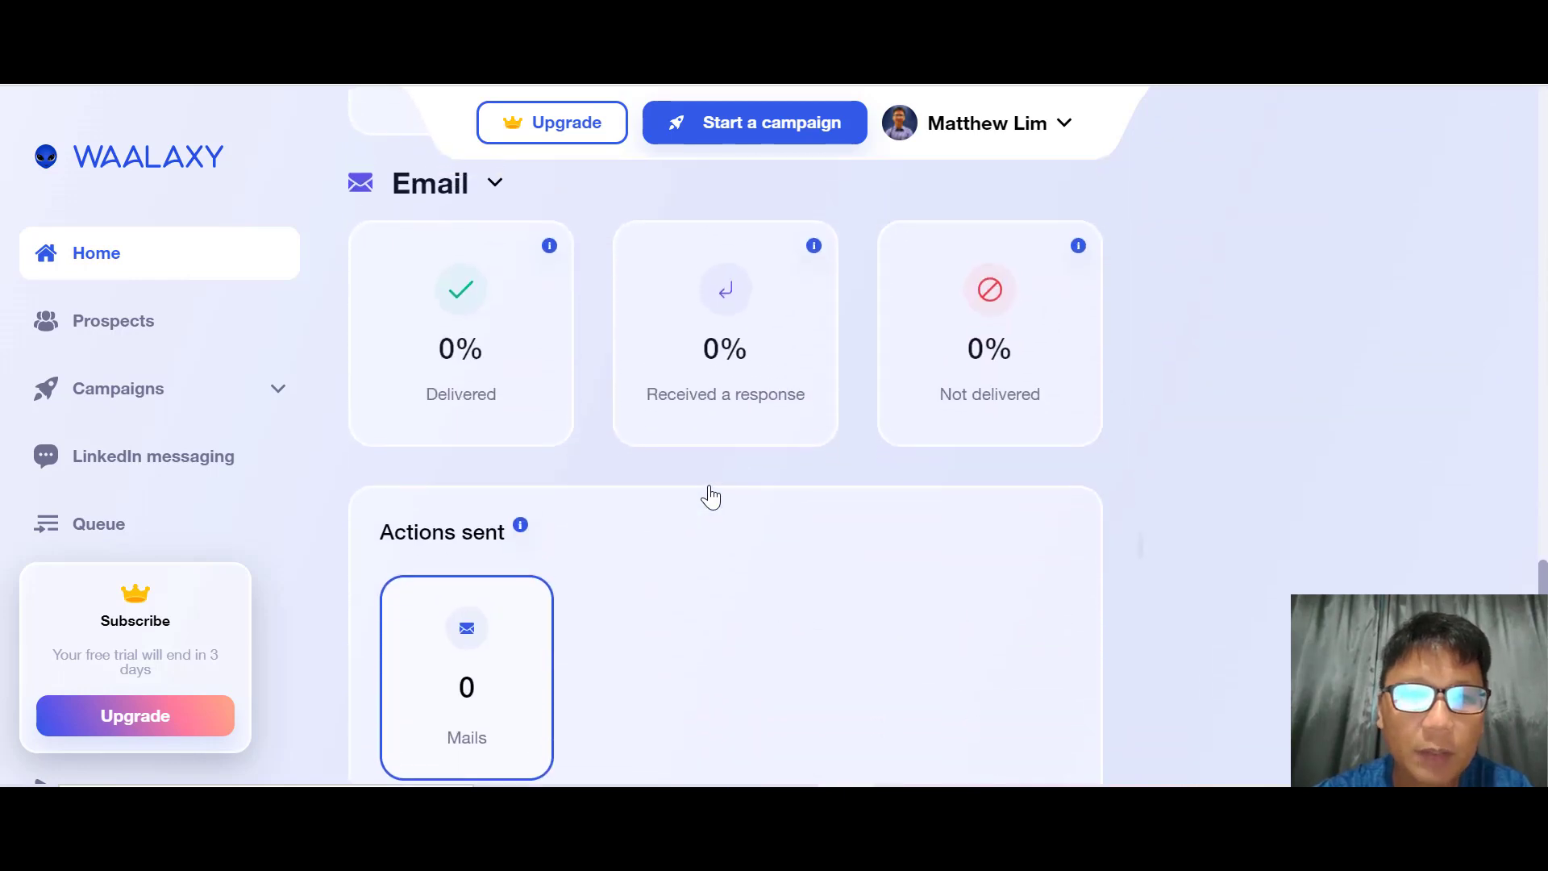
scroll(710, 496, "down", 1)
scroll(709, 496, "down", 3)
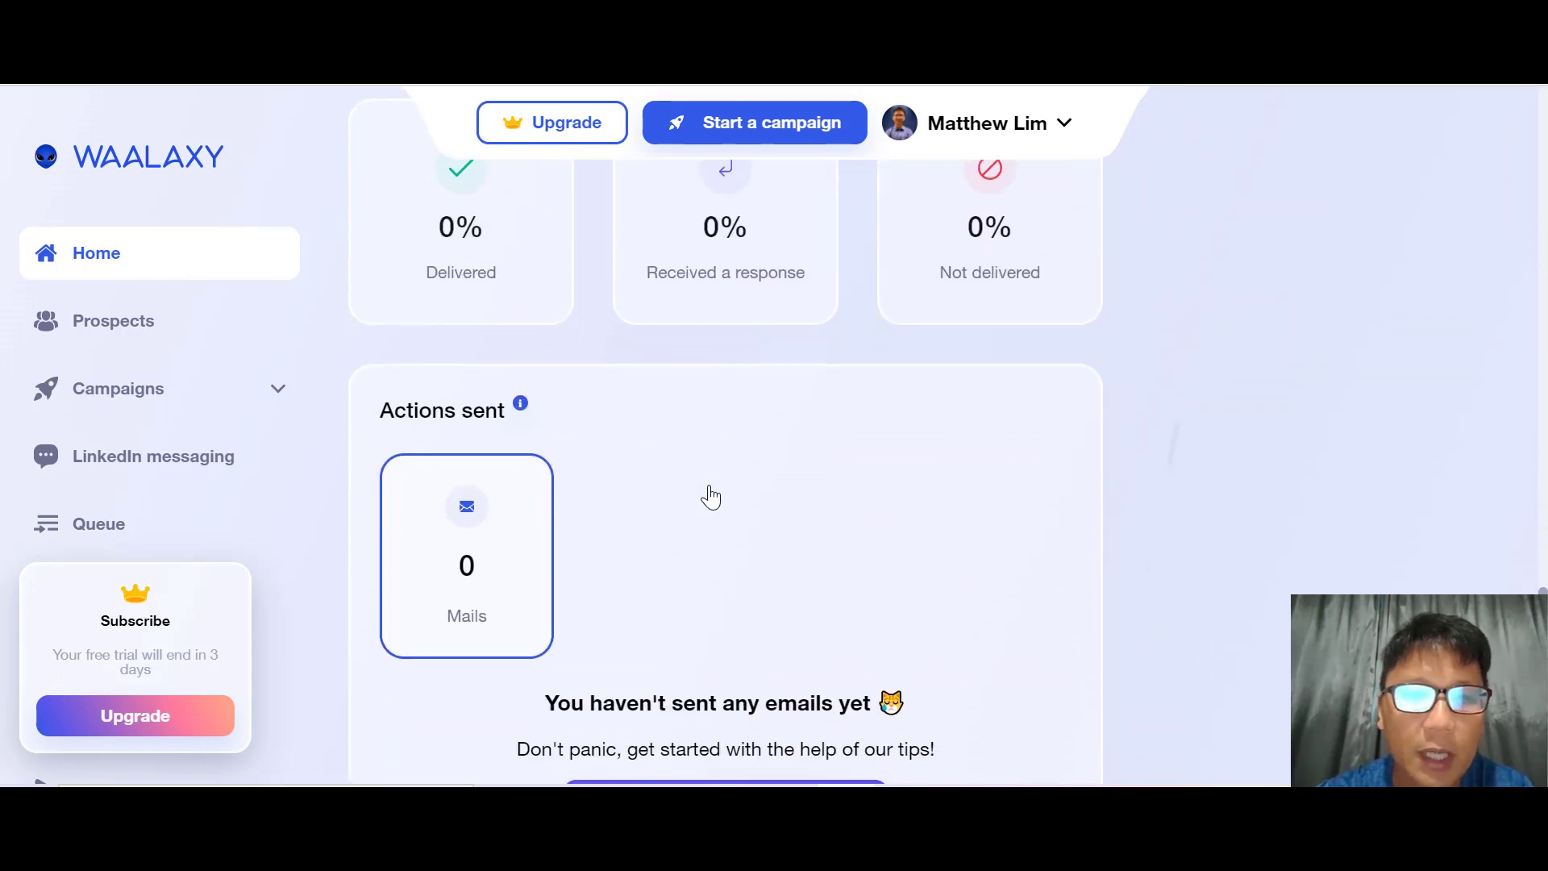
scroll(710, 495, "up", 10)
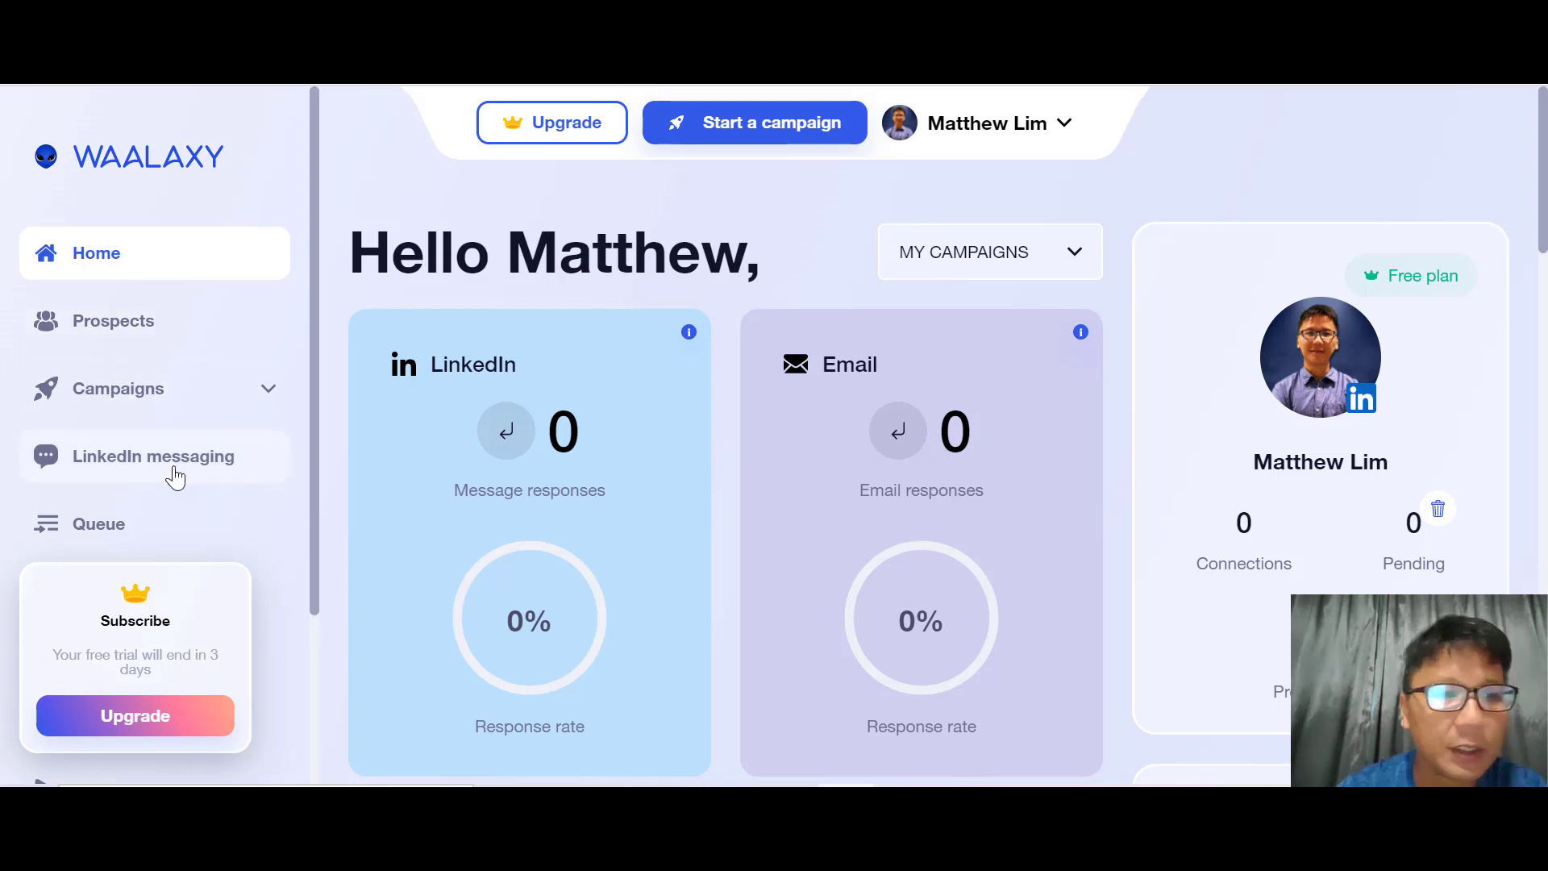
scroll(67, 539, "down", 3)
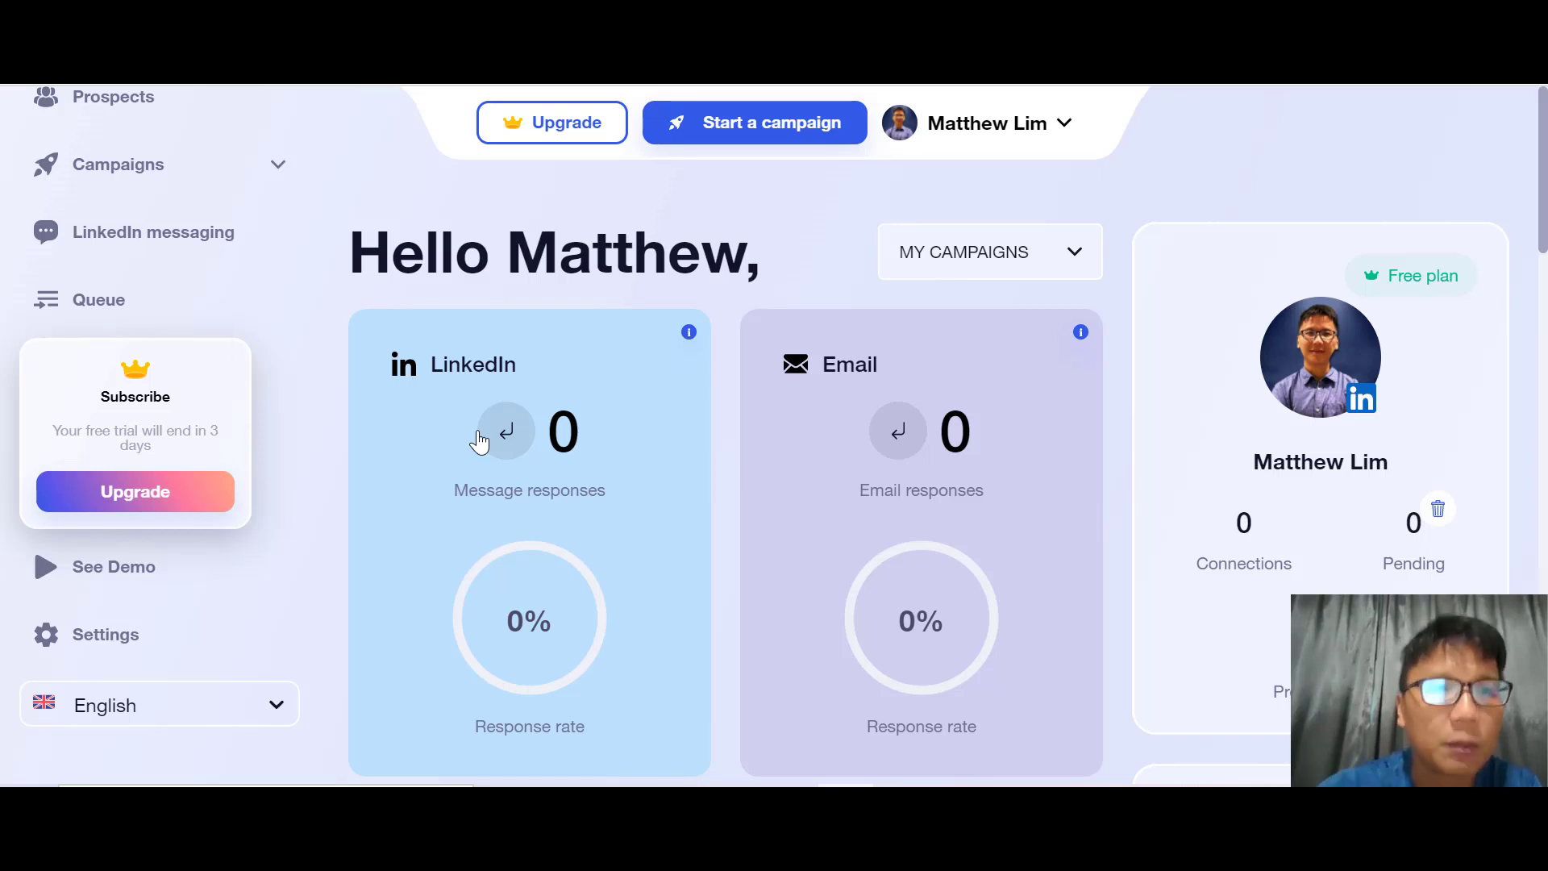
scroll(315, 343, "up", 3)
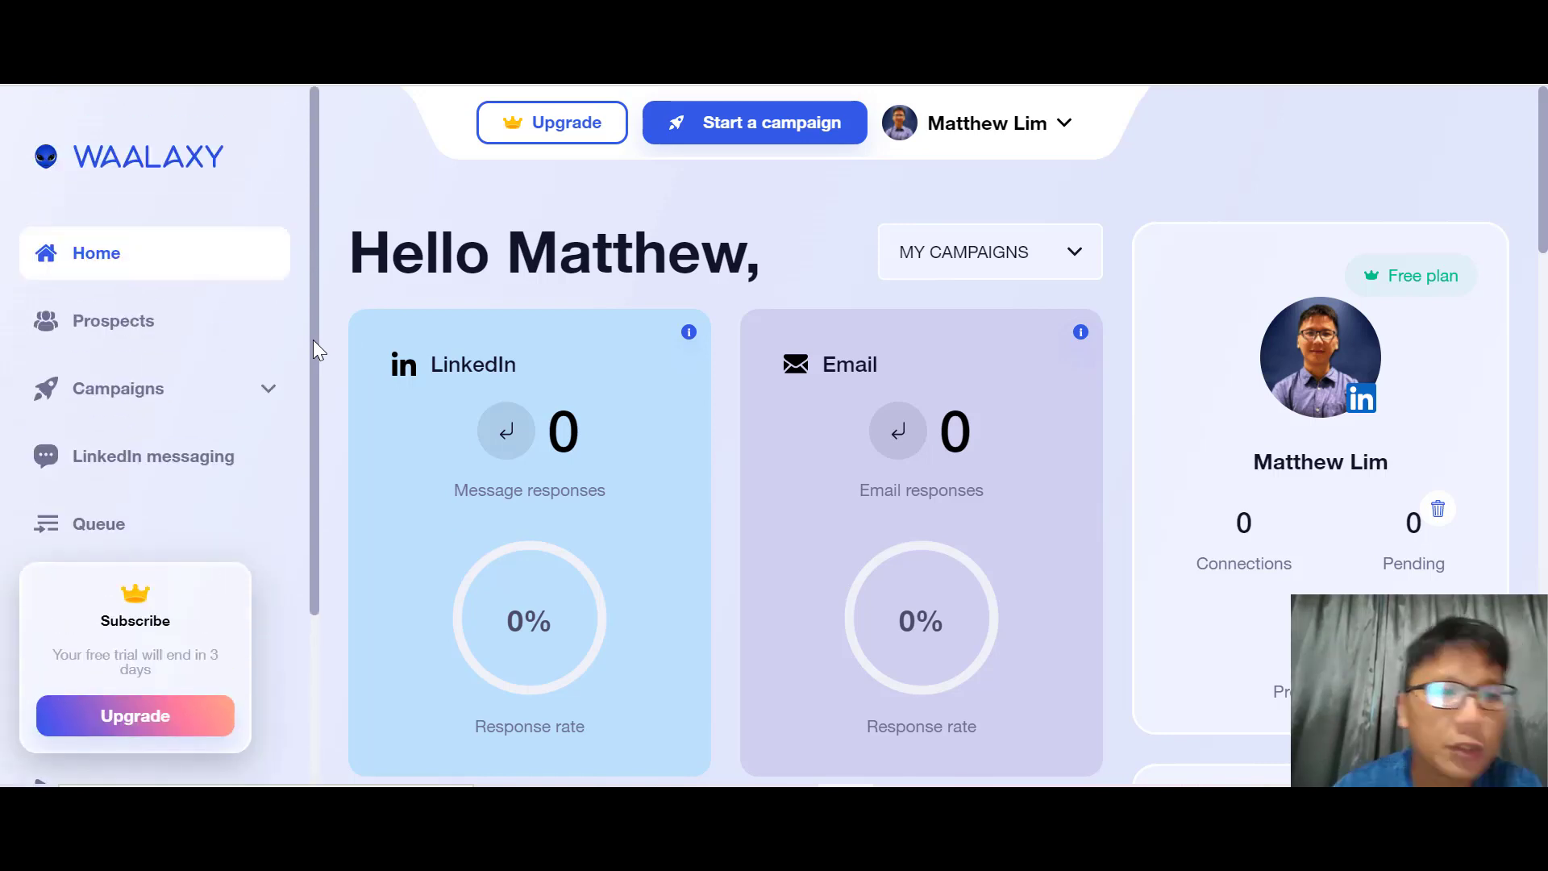
- Create a new prospect list named YouTube on the Prospects page
left_click(144, 321)
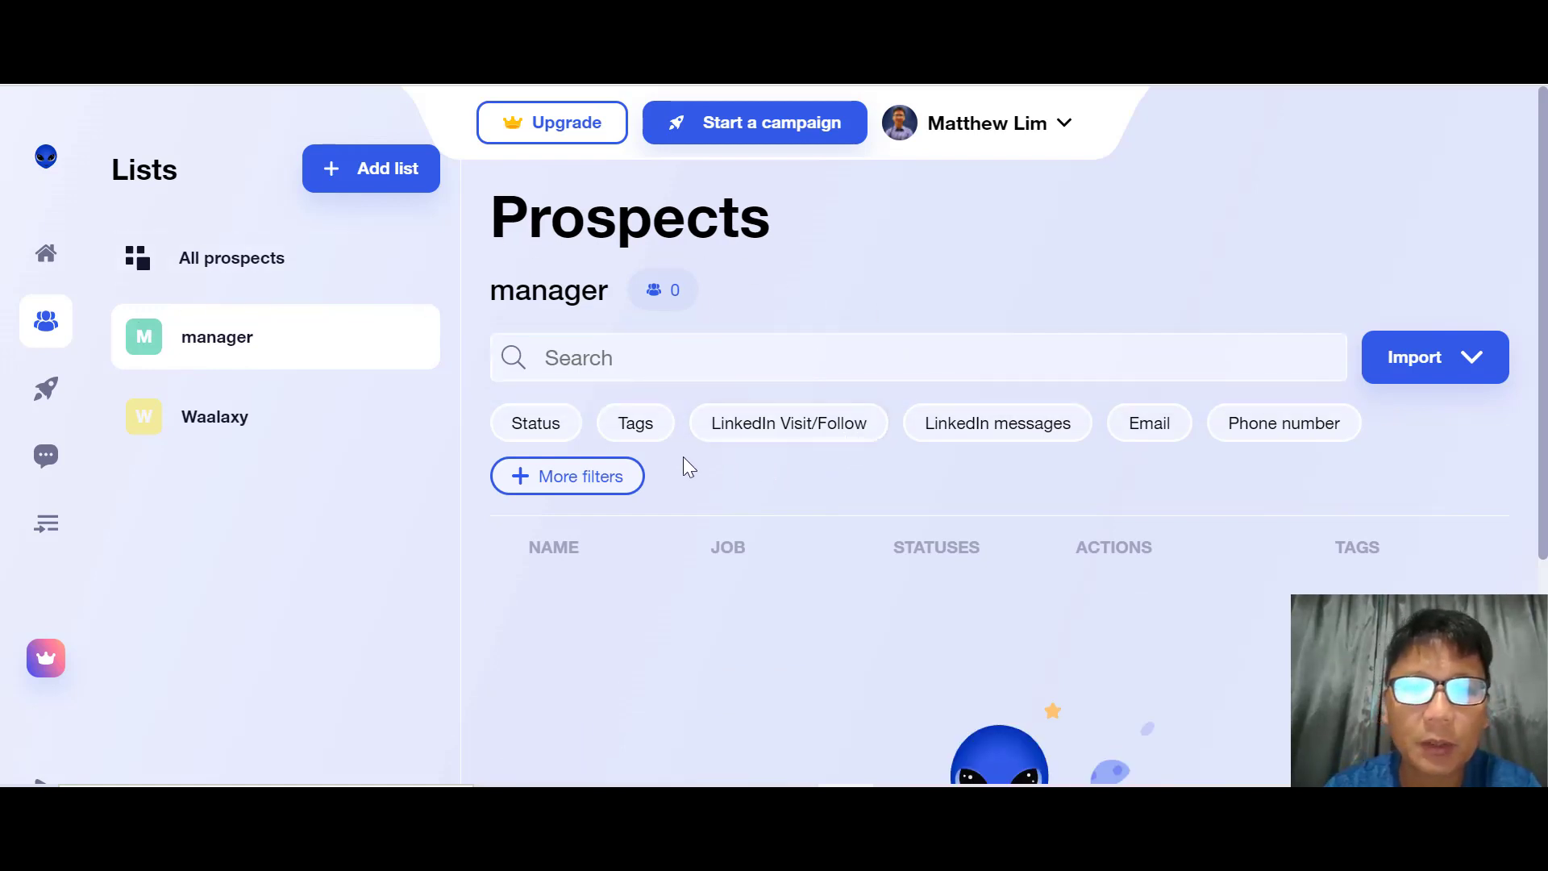
mouse_move(436, 446)
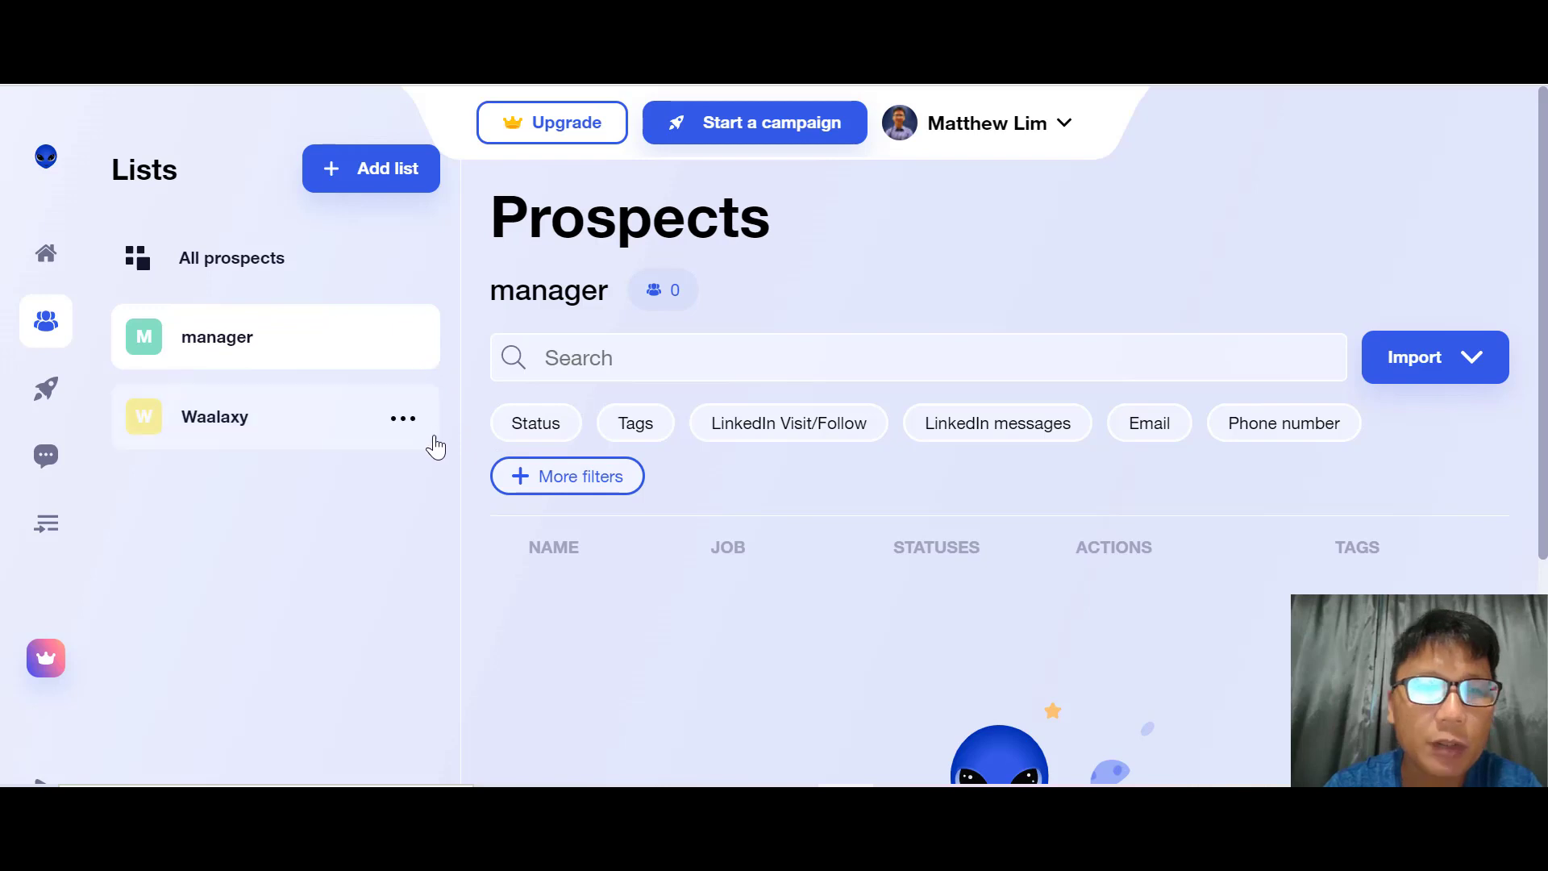
left_click(367, 171)
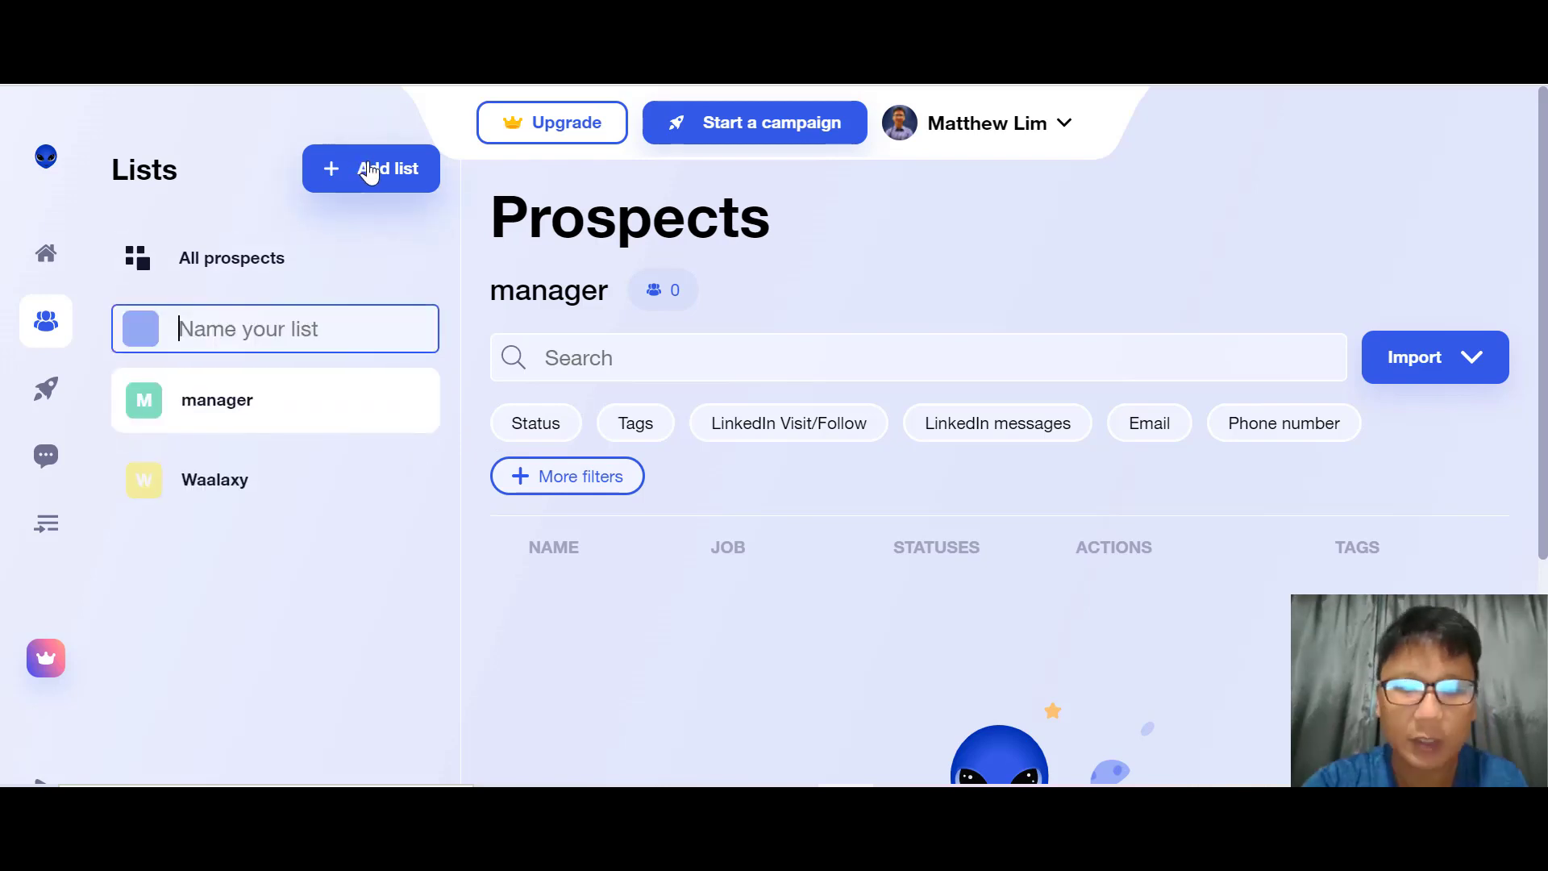
type("You")
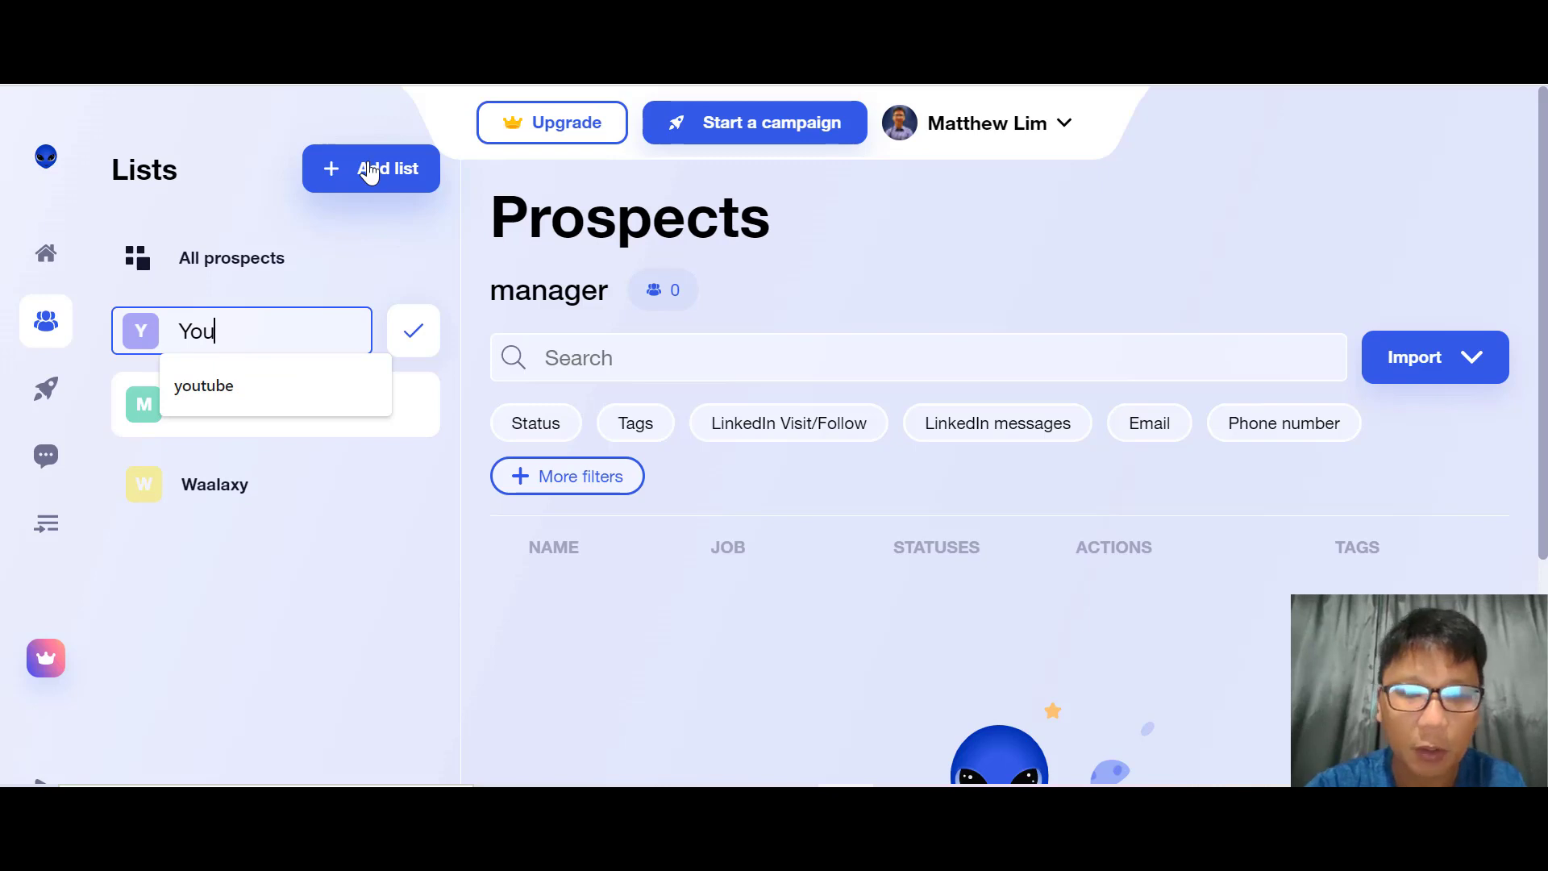
type("Tube")
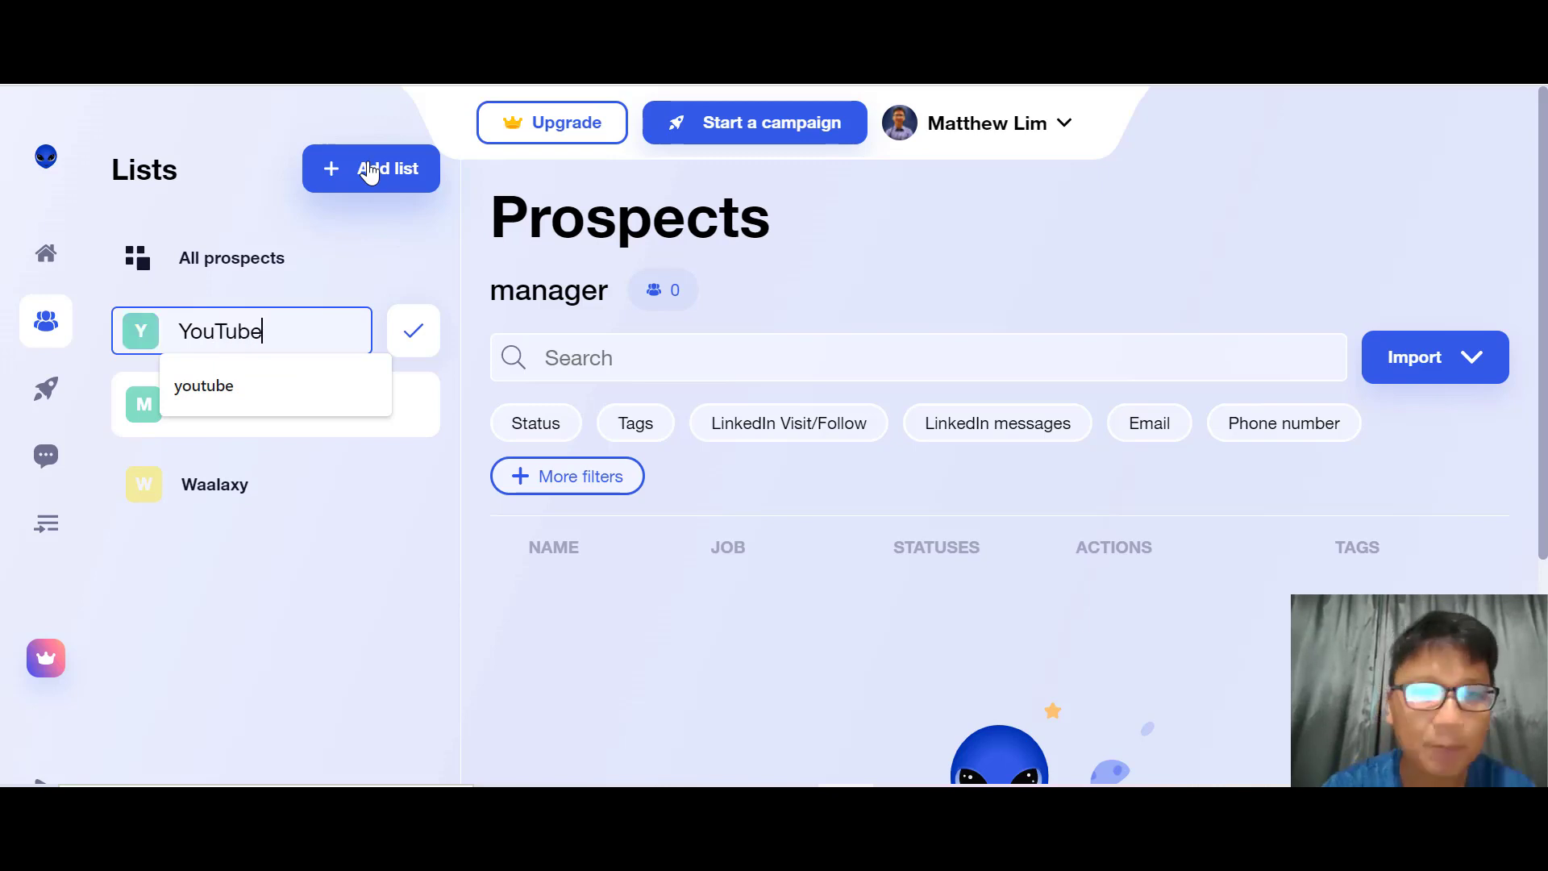
left_click(424, 342)
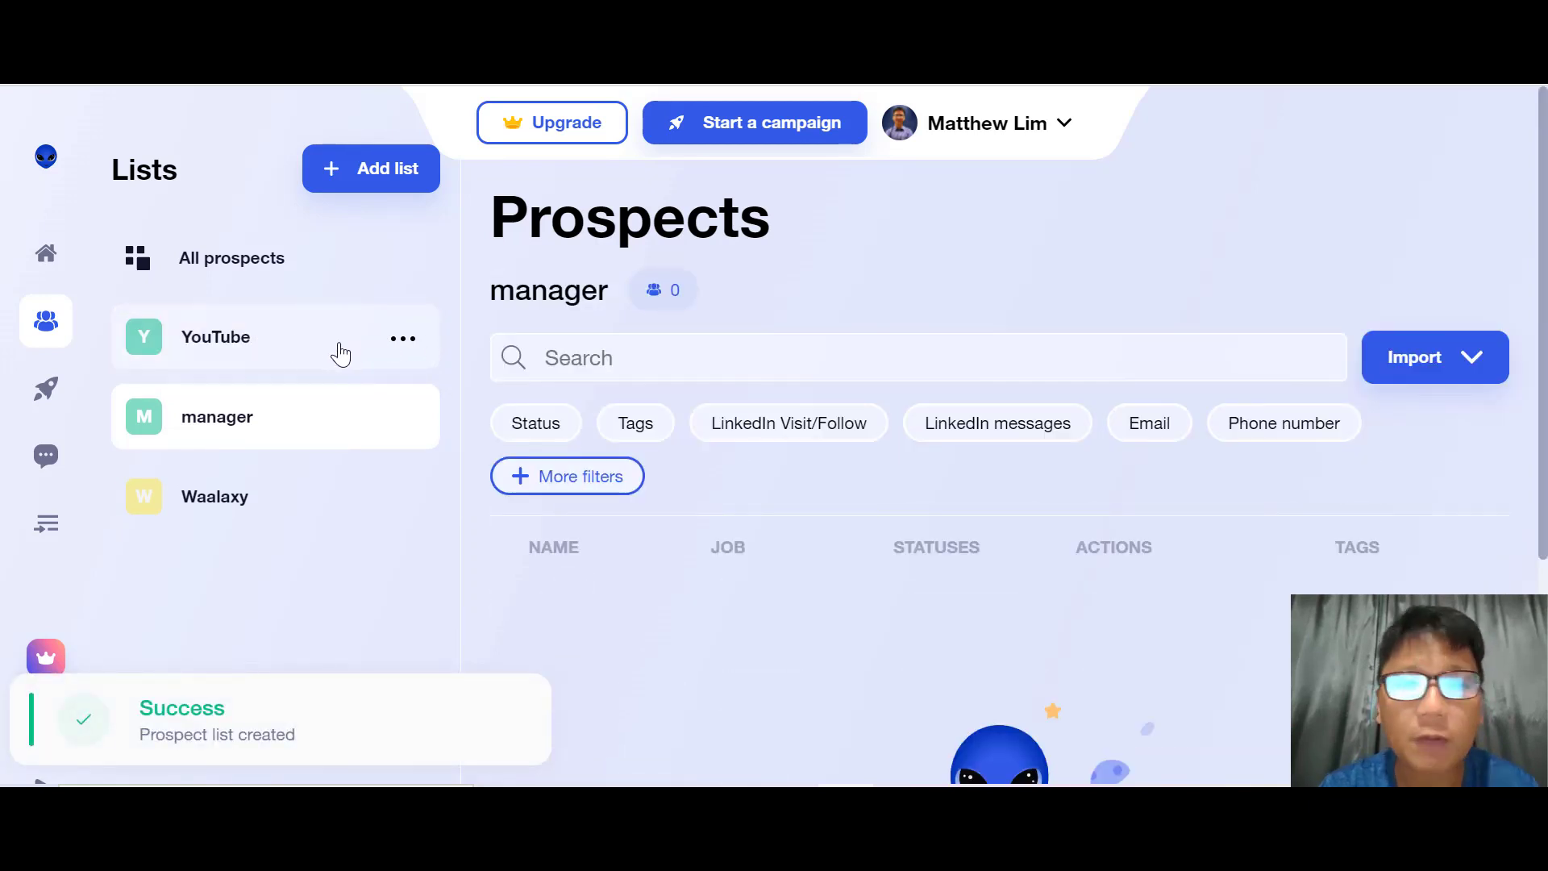
- Check the YouTube list's options and all prospects, then return to the empty YouTube list
left_click(416, 350)
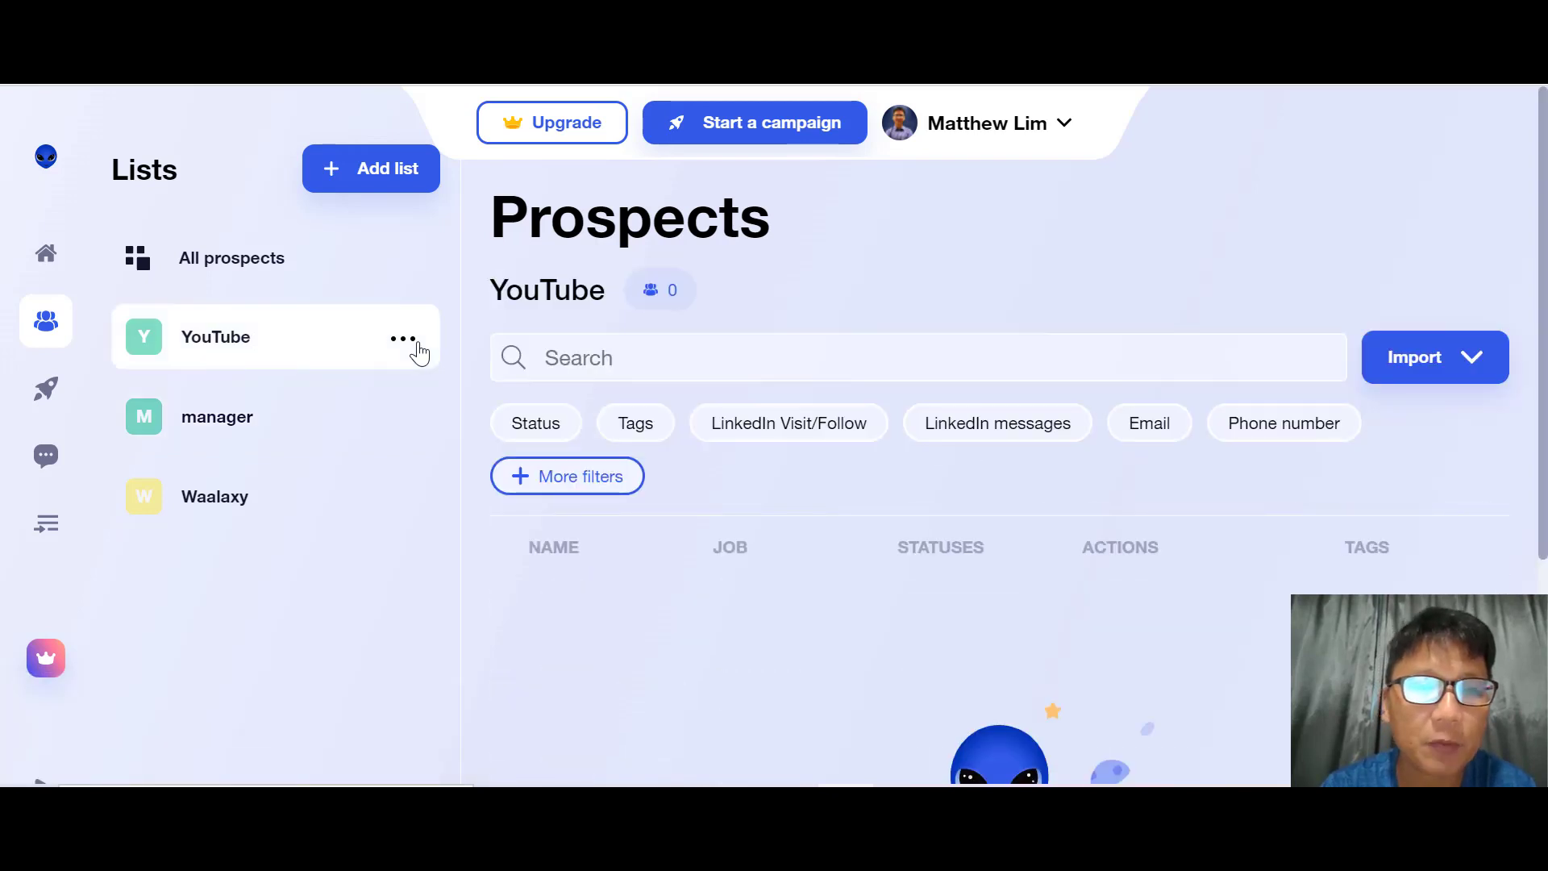
left_click(402, 343)
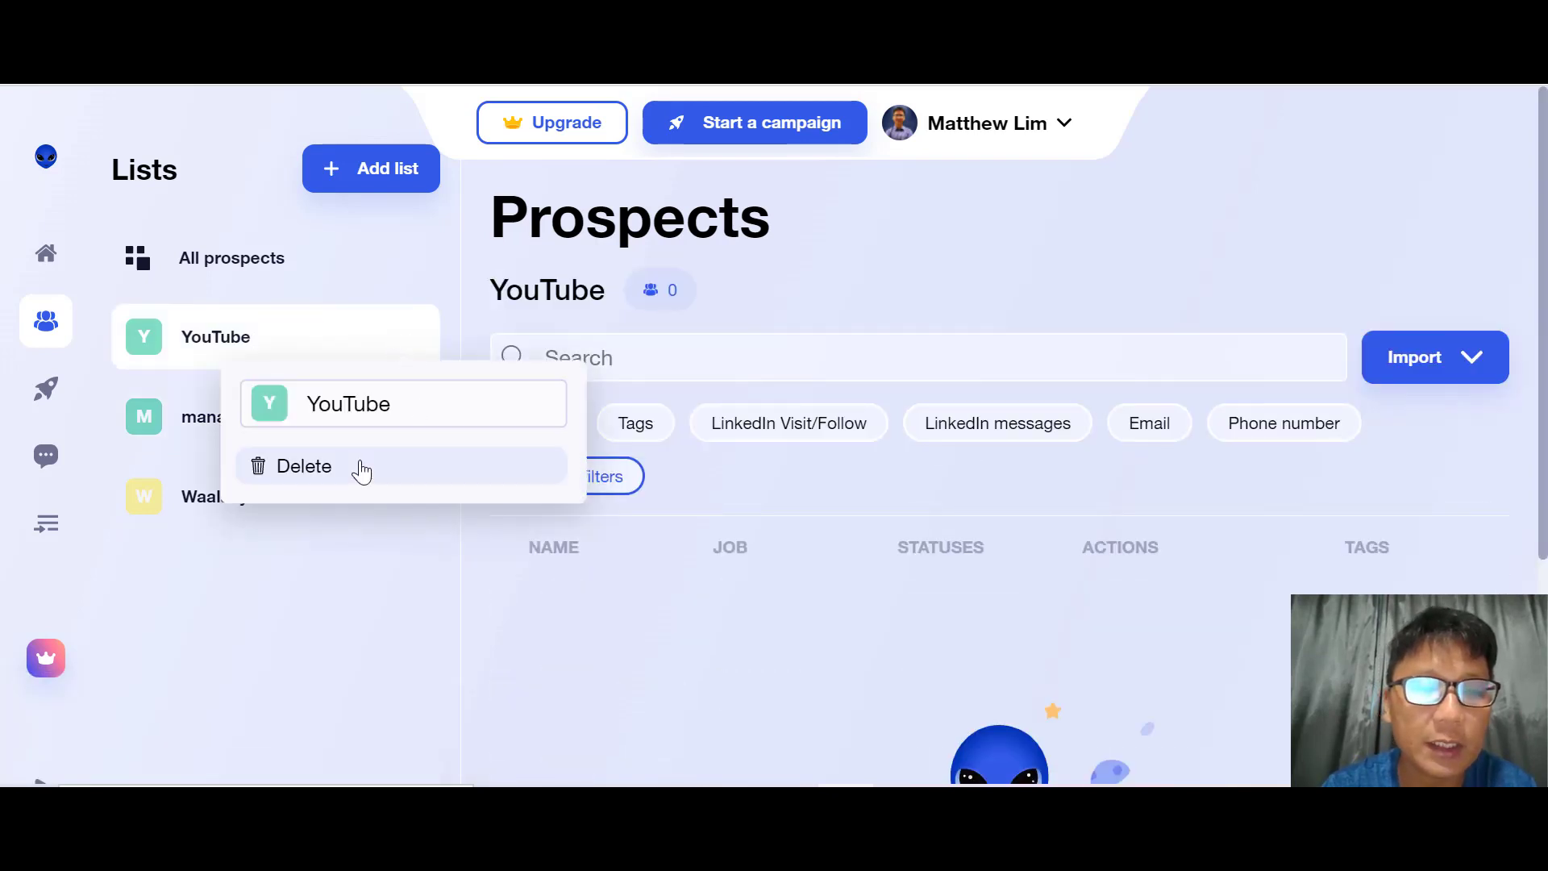
left_click(356, 282)
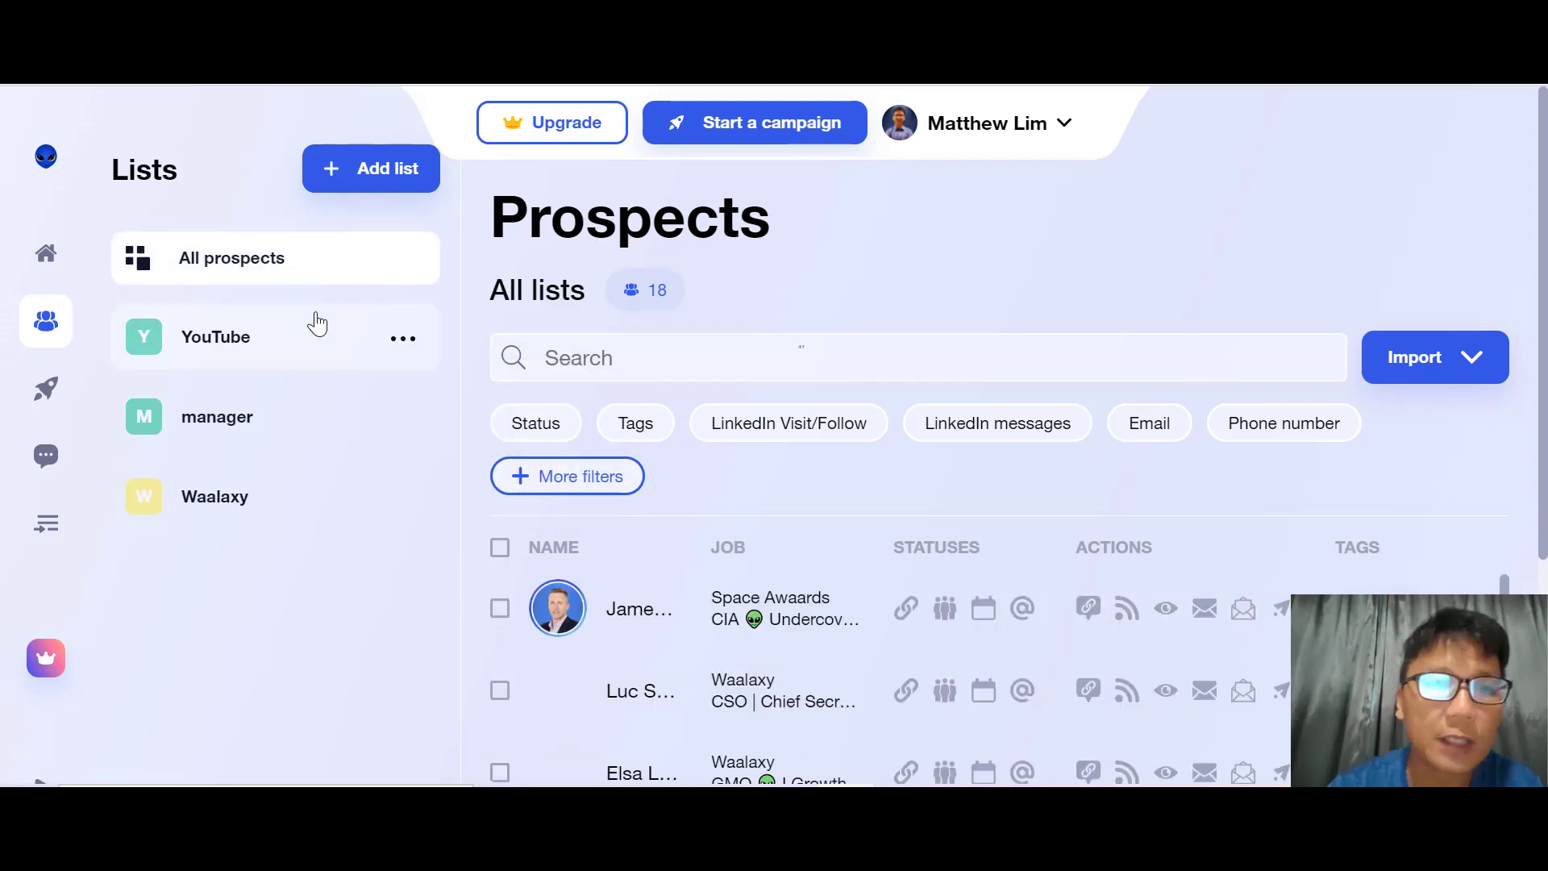
left_click(316, 337)
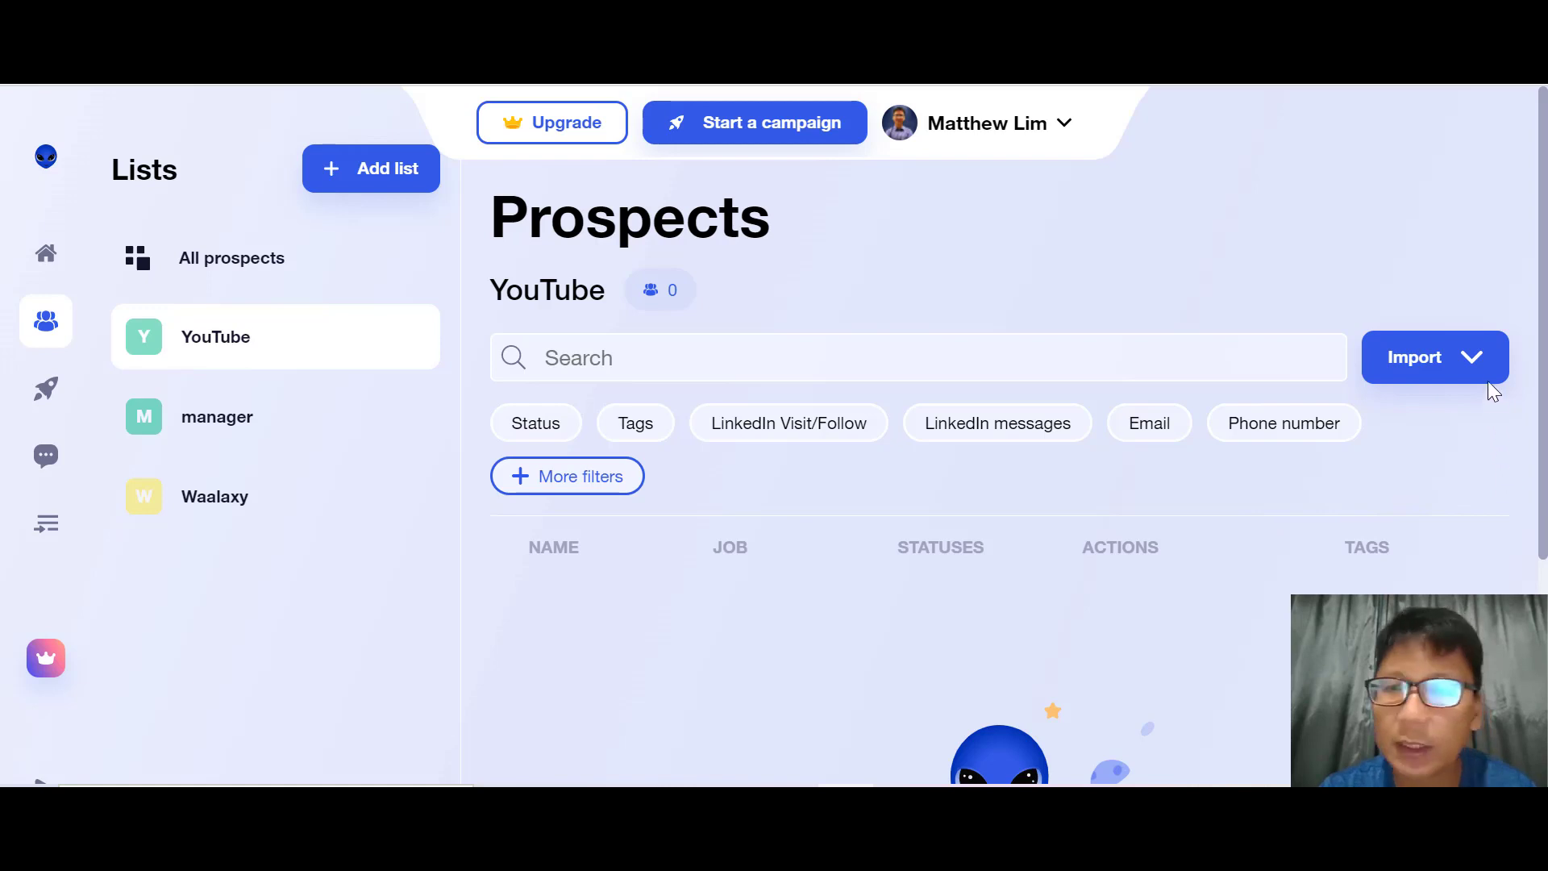
- Start importing prospects into the YouTube list via Import via LinkedIn Search
left_click(1481, 357)
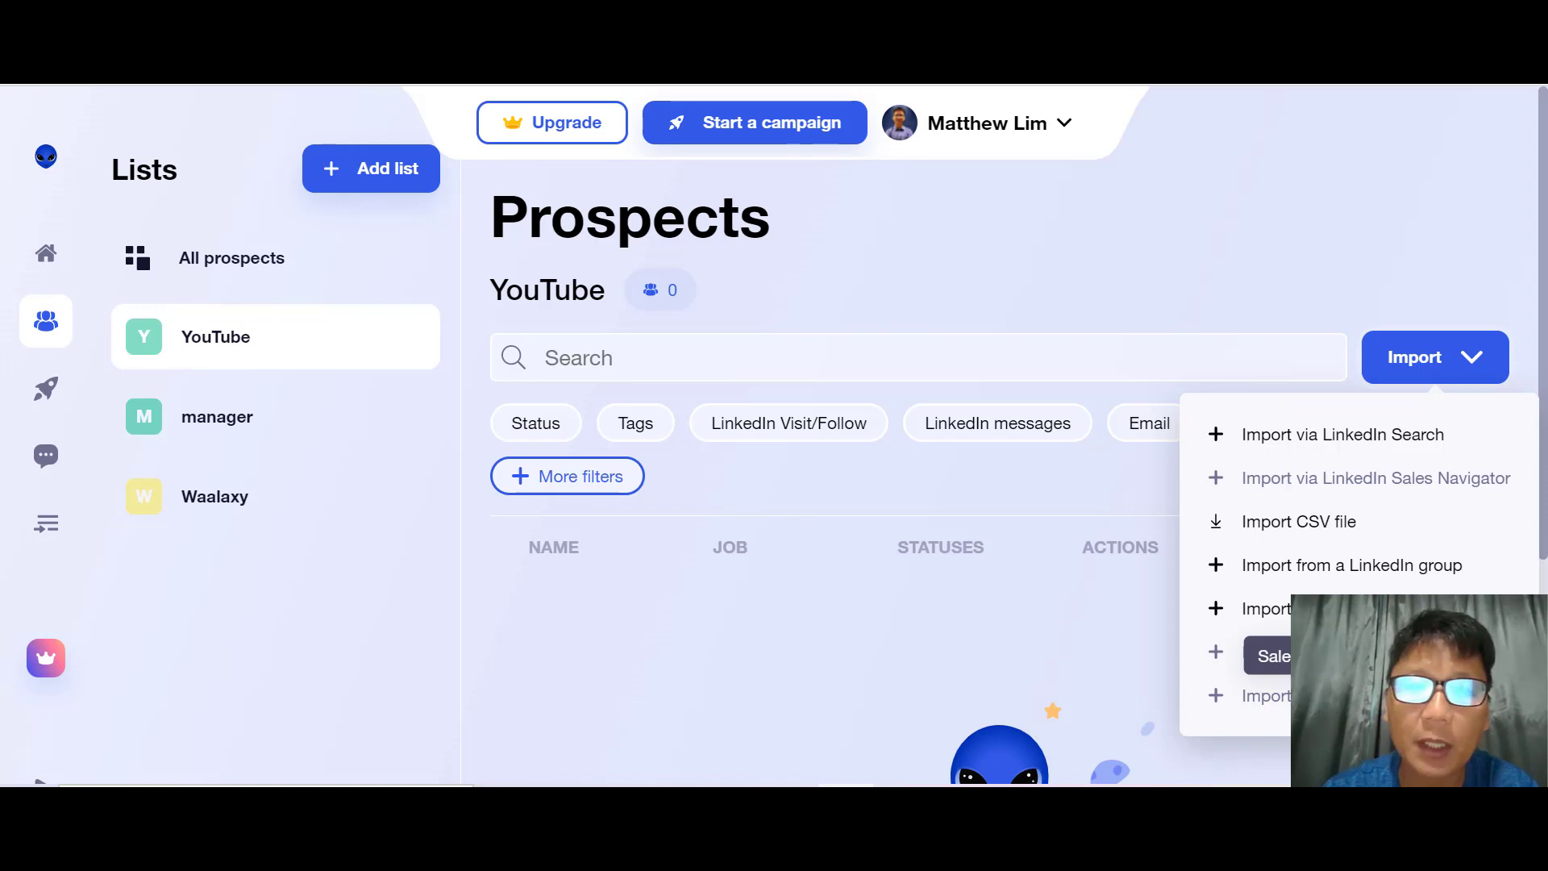
left_click(1304, 446)
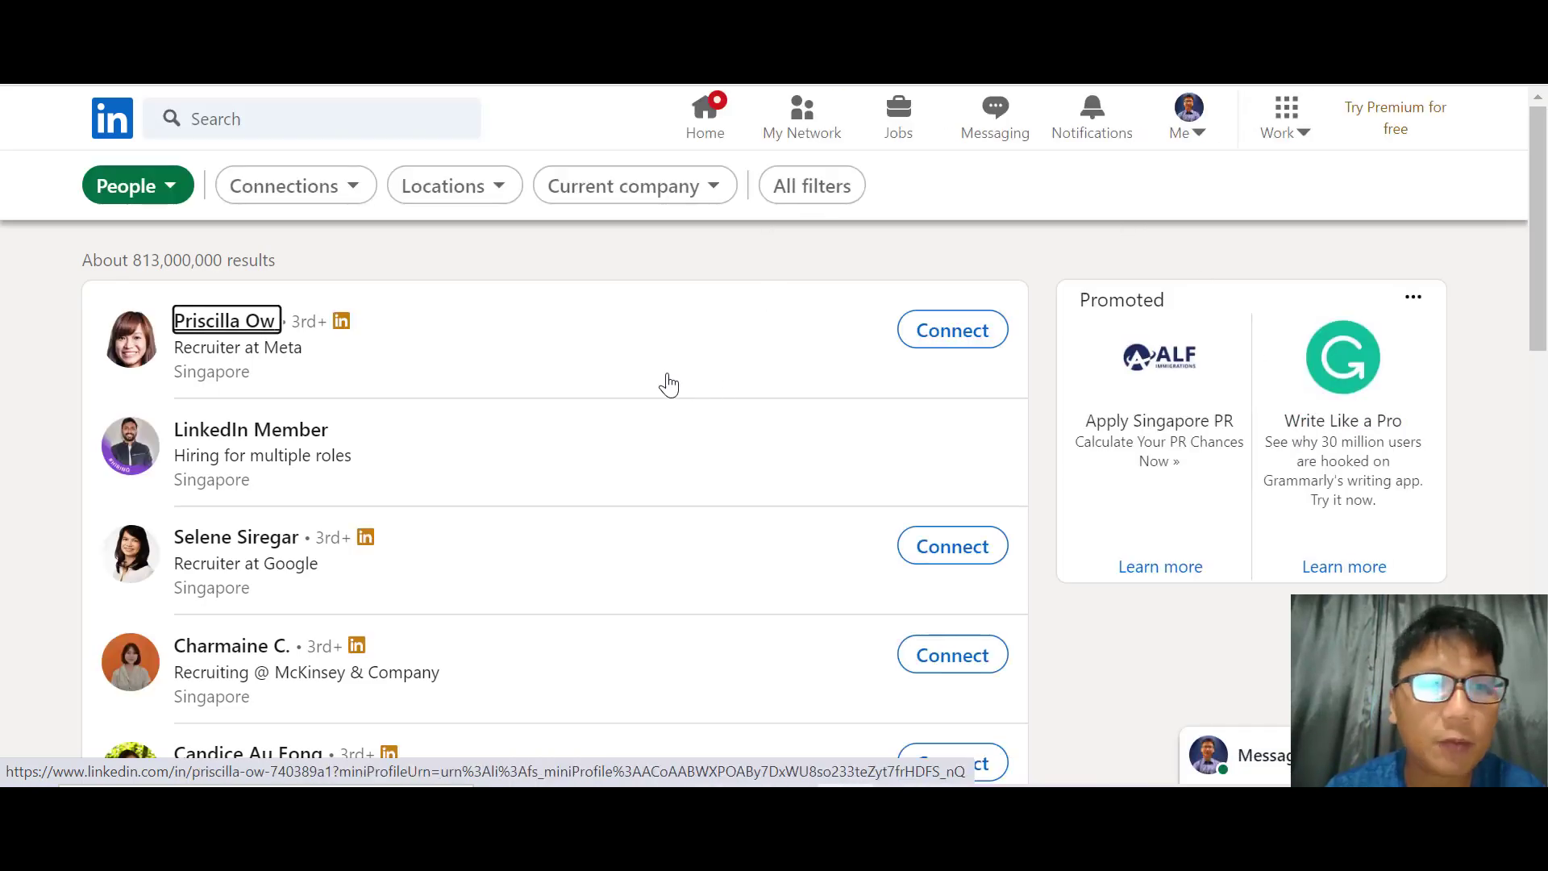
- Rerun the recent healthcare LinkedIn search and filter the results to People
left_click(306, 124)
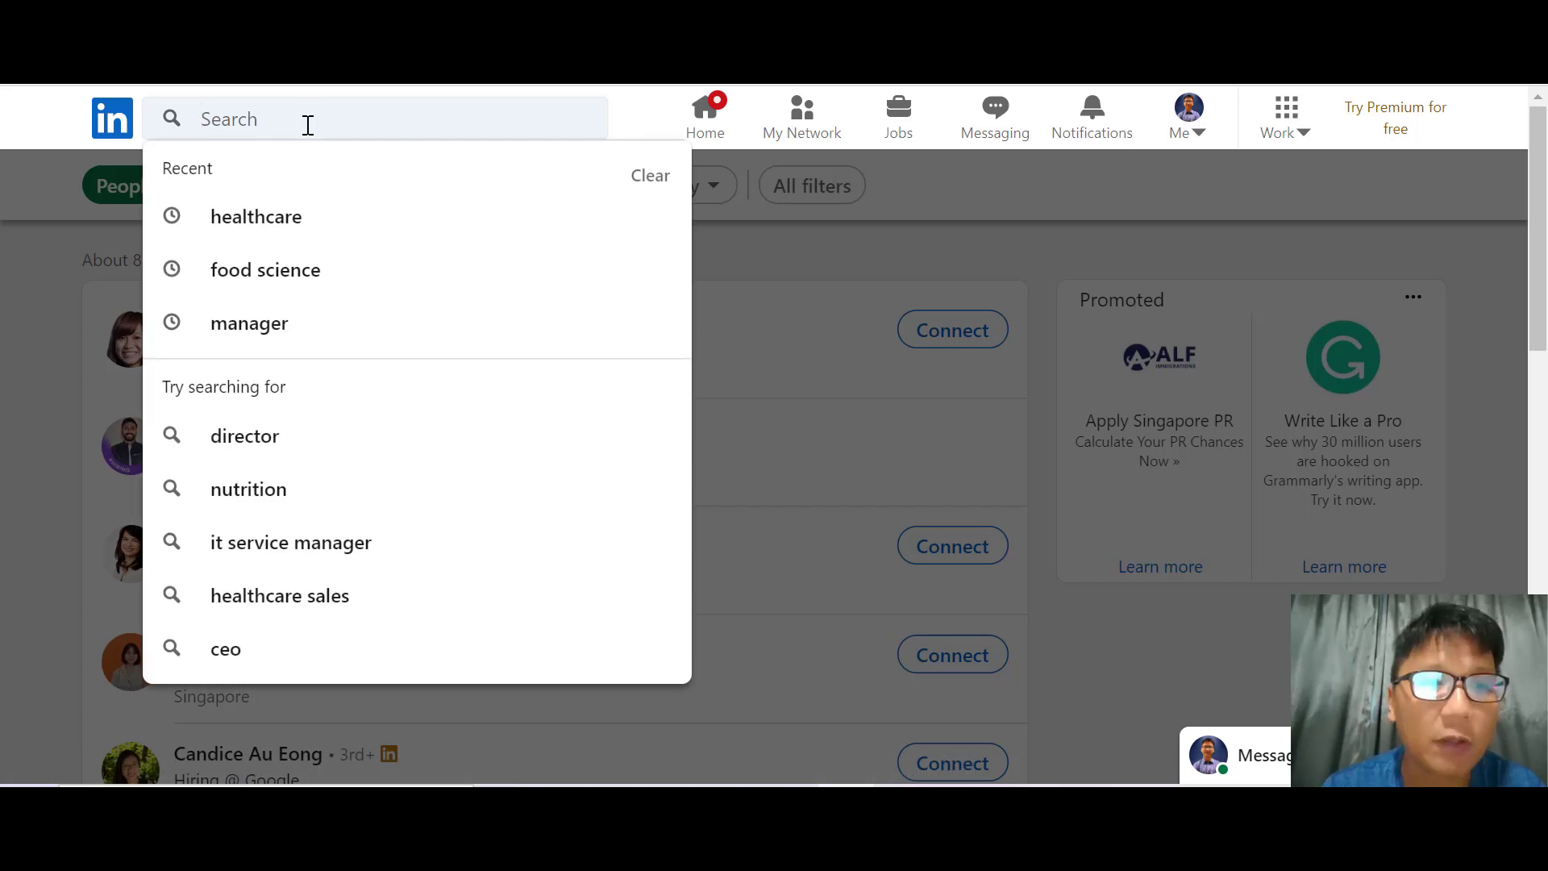
left_click(279, 230)
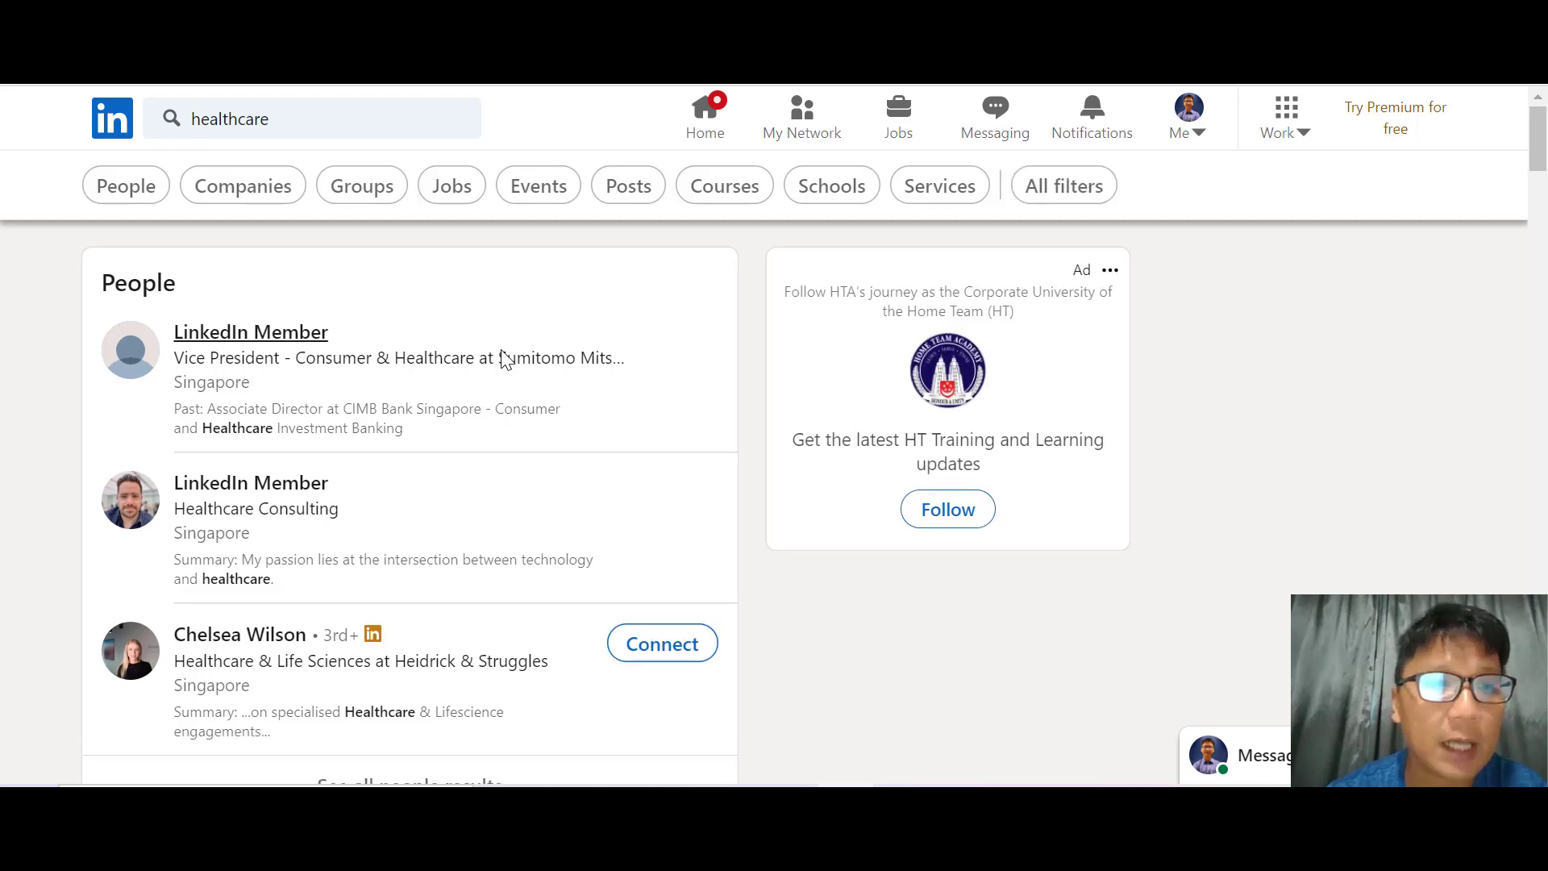
left_click(201, 190)
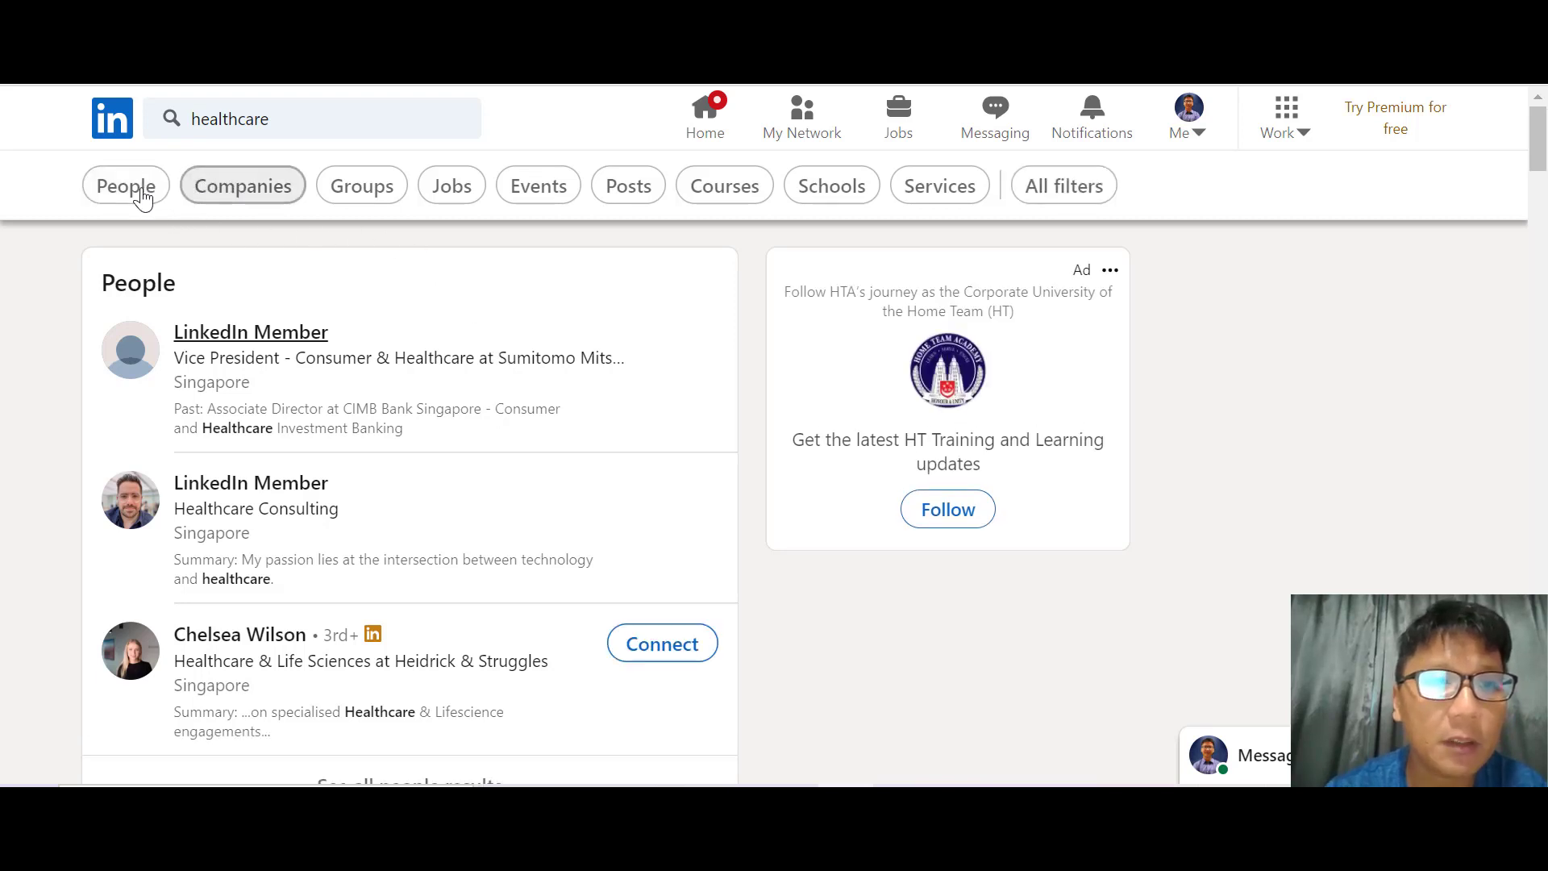
left_click(142, 196)
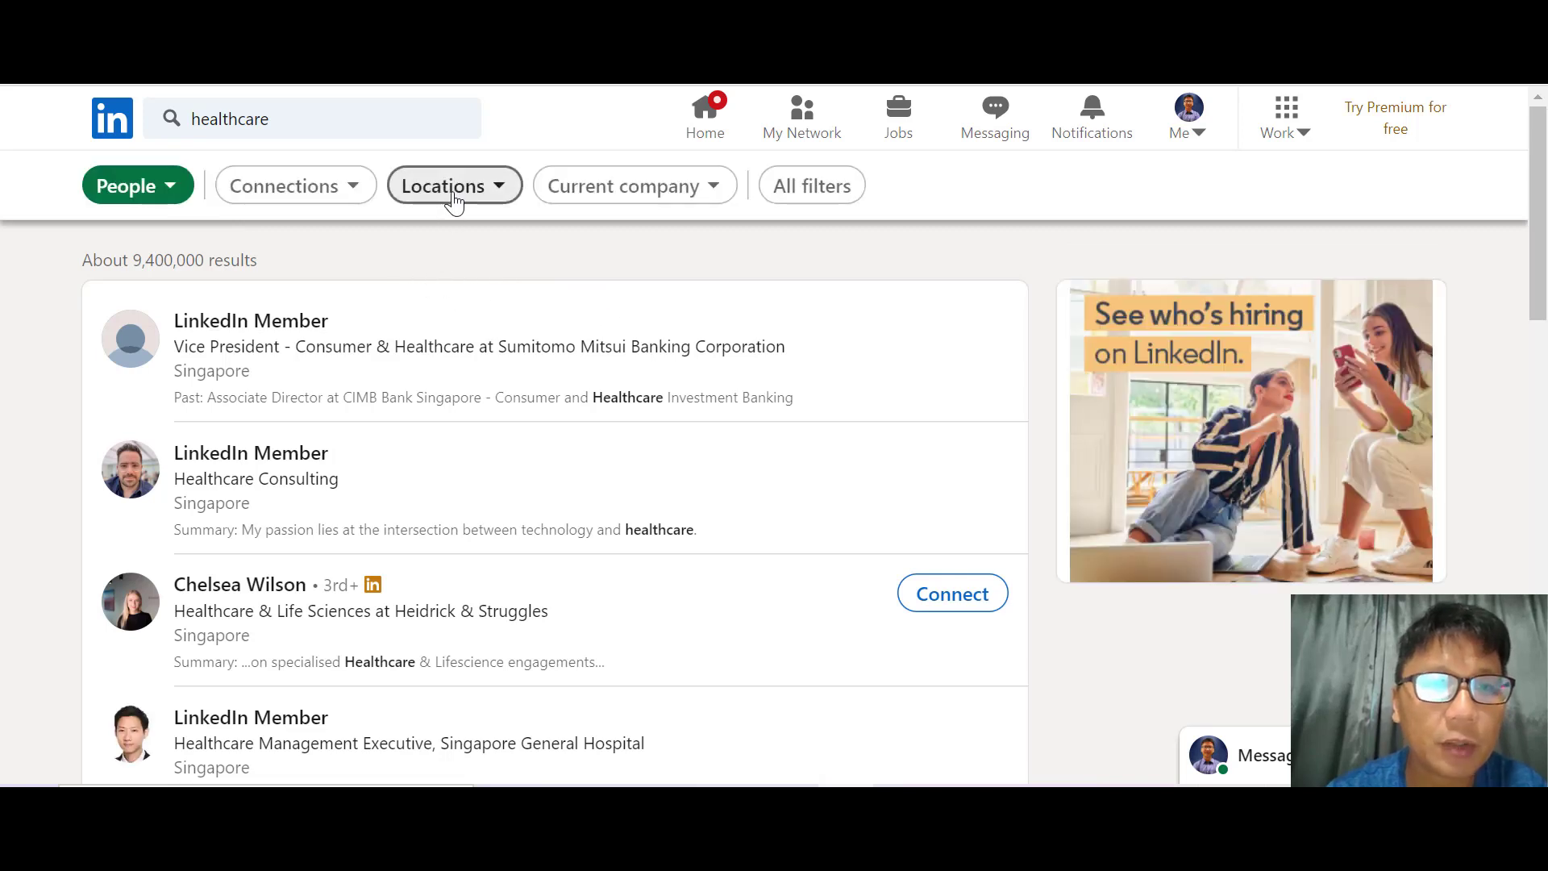
- Limit the healthcare people results to the United States and scroll through them
left_click(454, 202)
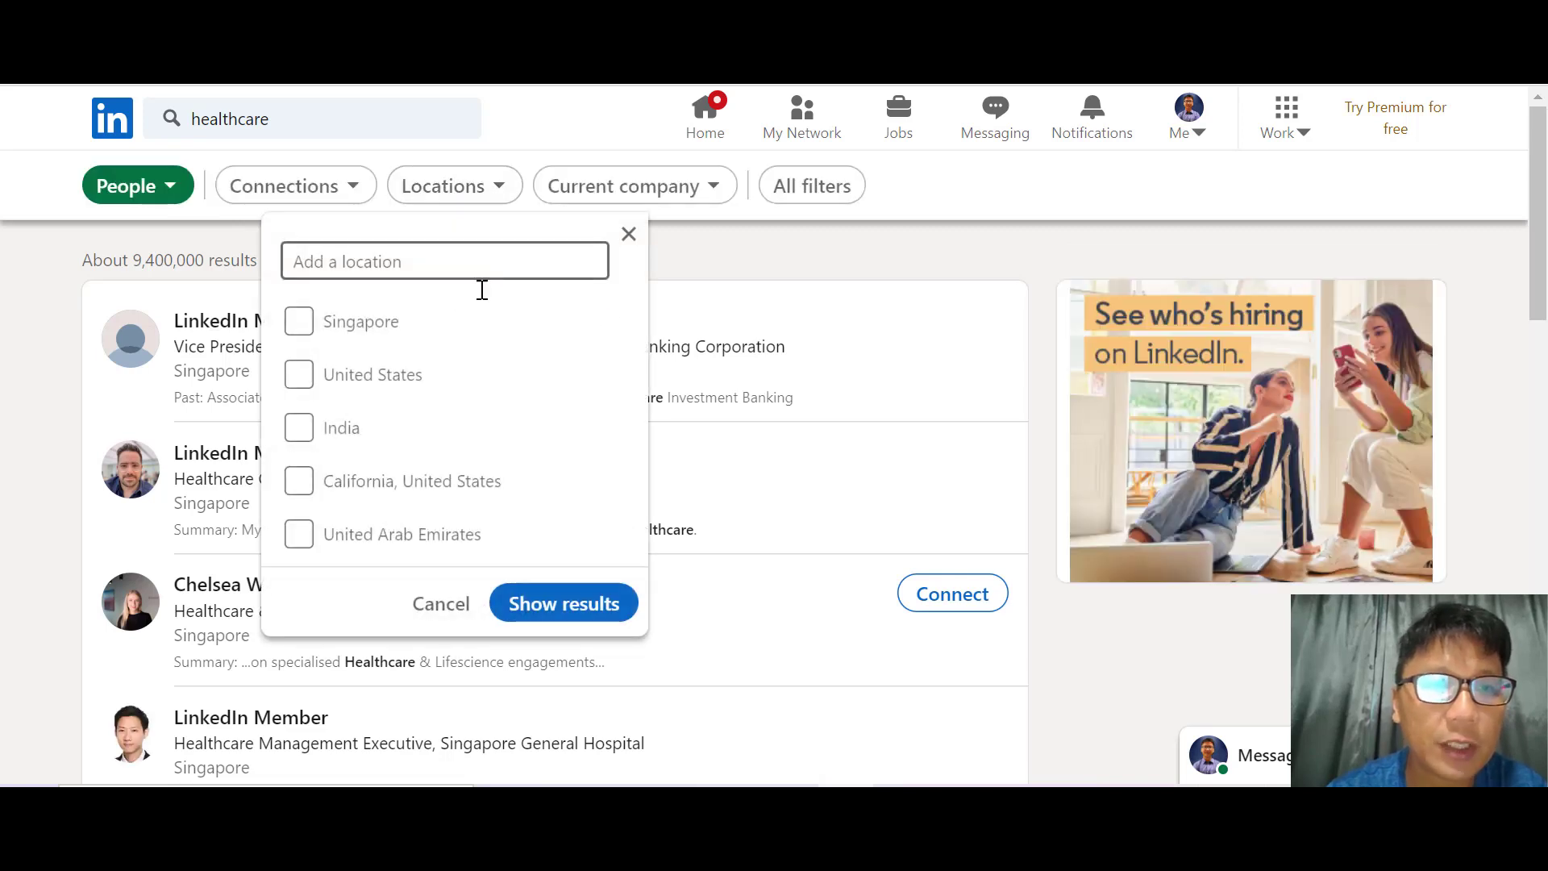
left_click(298, 385)
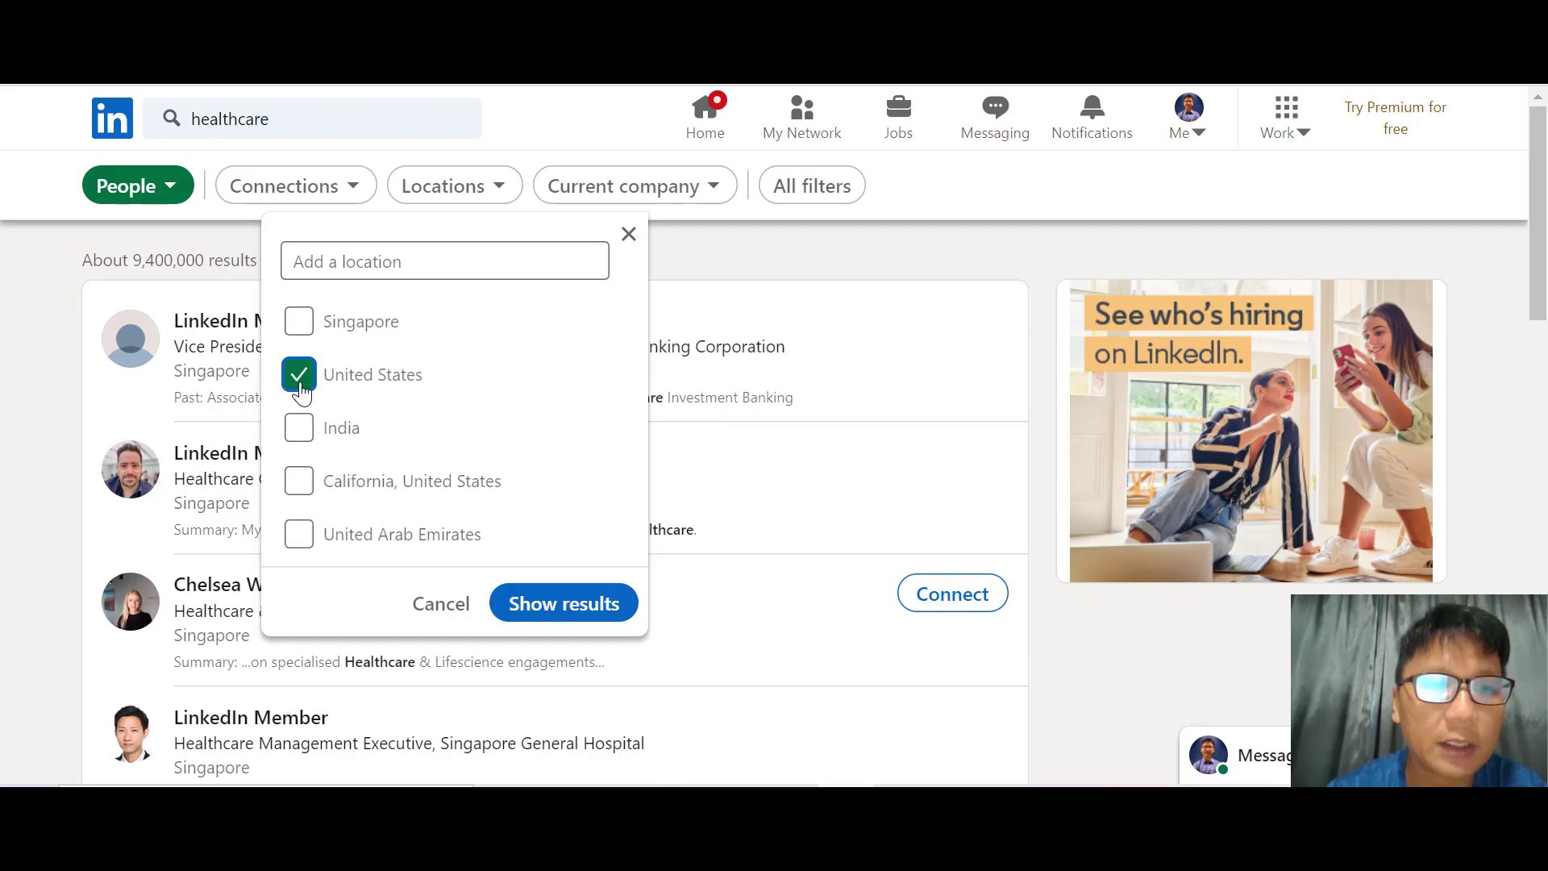
left_click(568, 605)
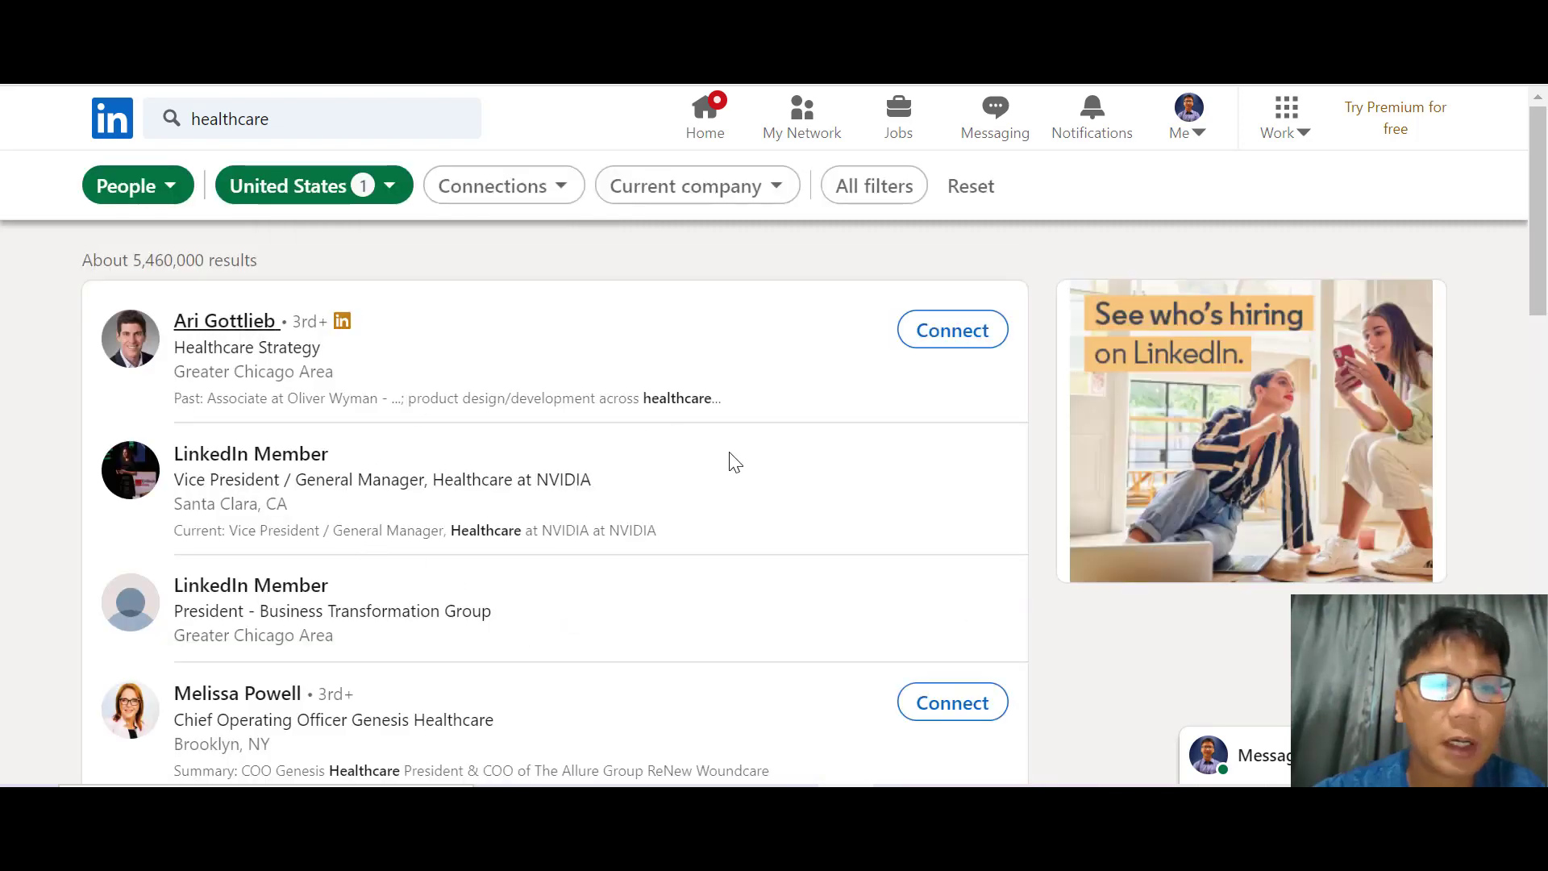
scroll(734, 462, "down", 1)
scroll(734, 462, "down", 2)
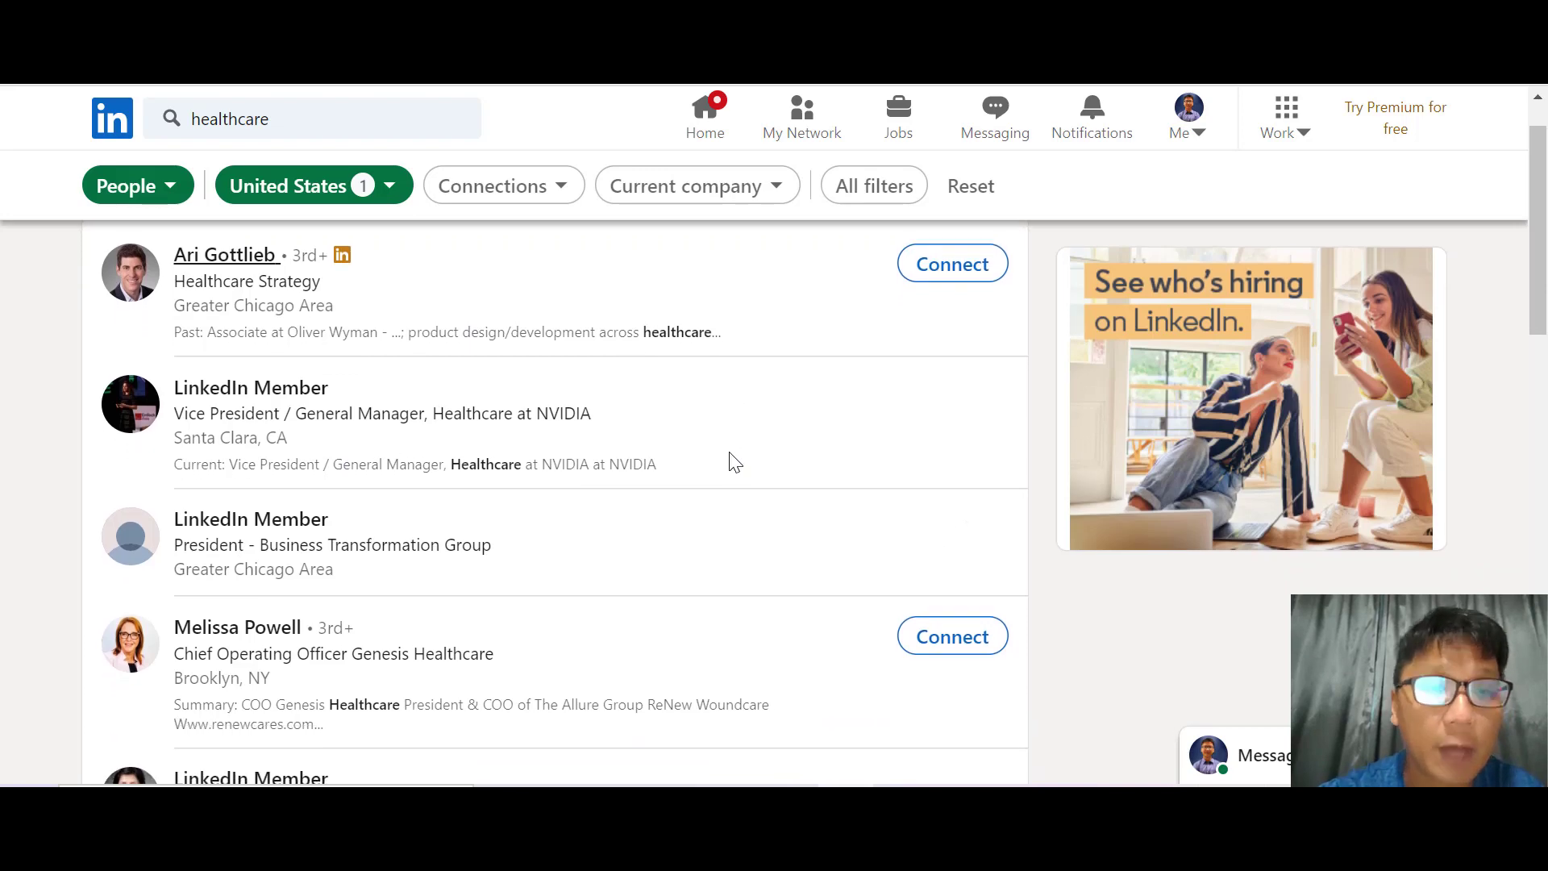
scroll(734, 462, "down", 2)
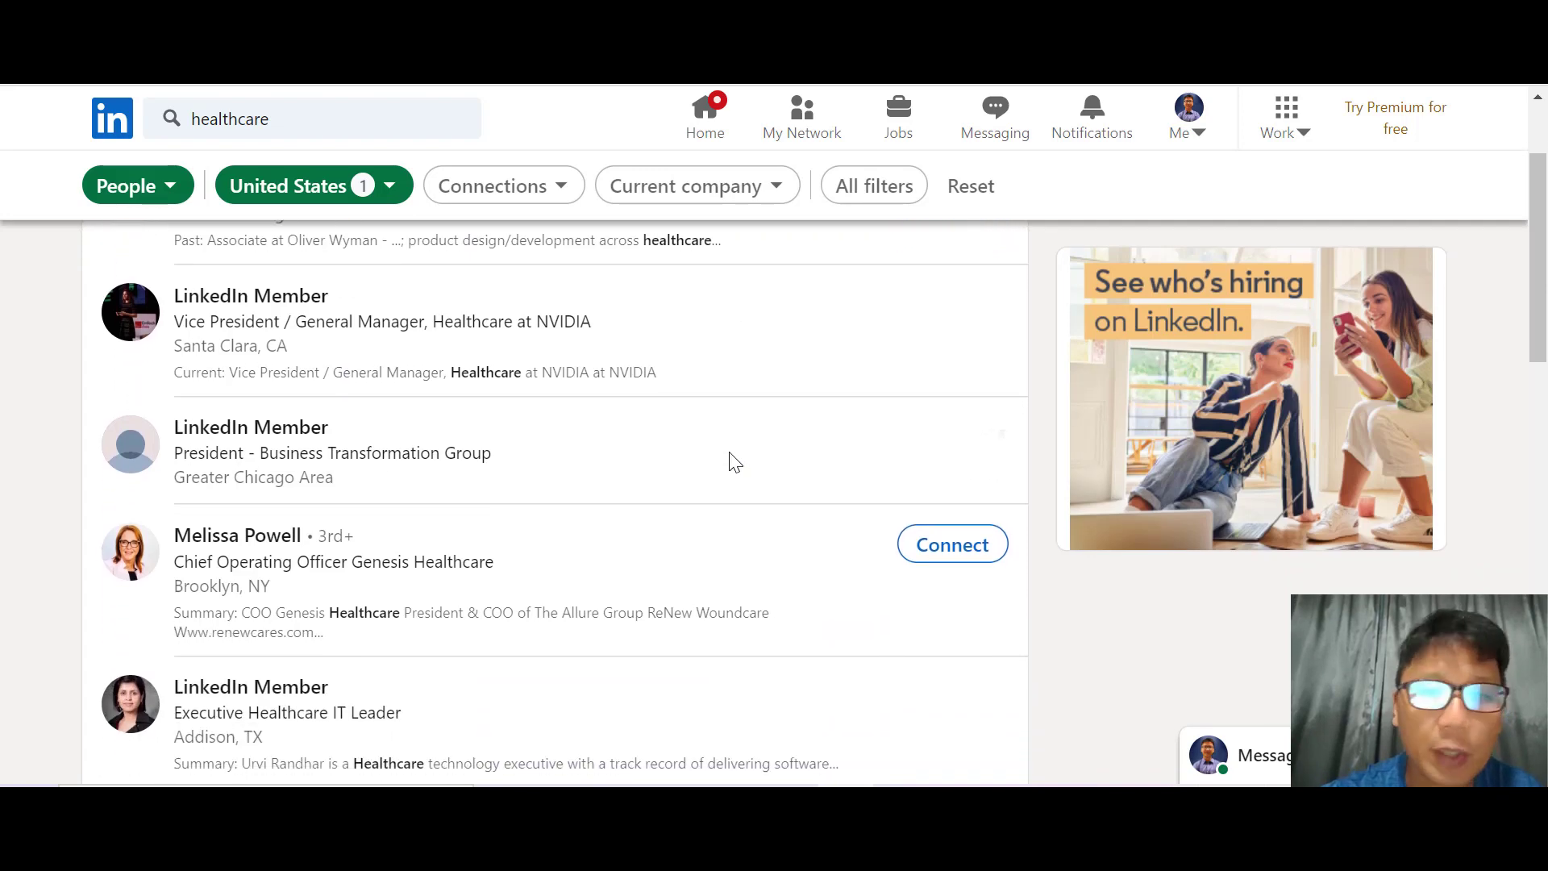
scroll(734, 462, "up", 3)
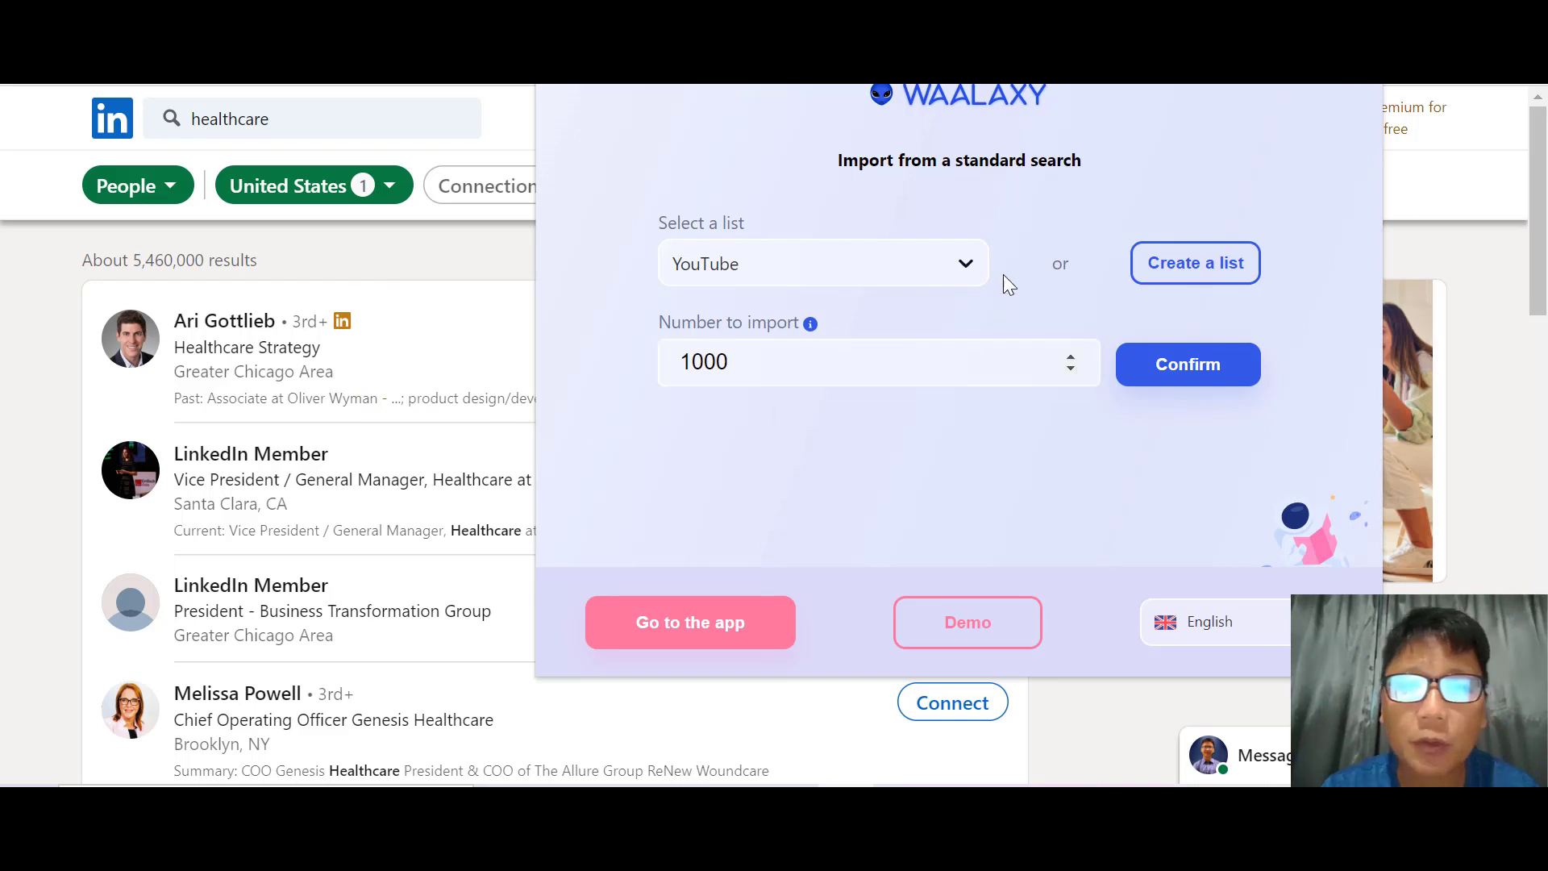
- Import 5 prospects from the healthcare search into the YouTube list
left_click(924, 278)
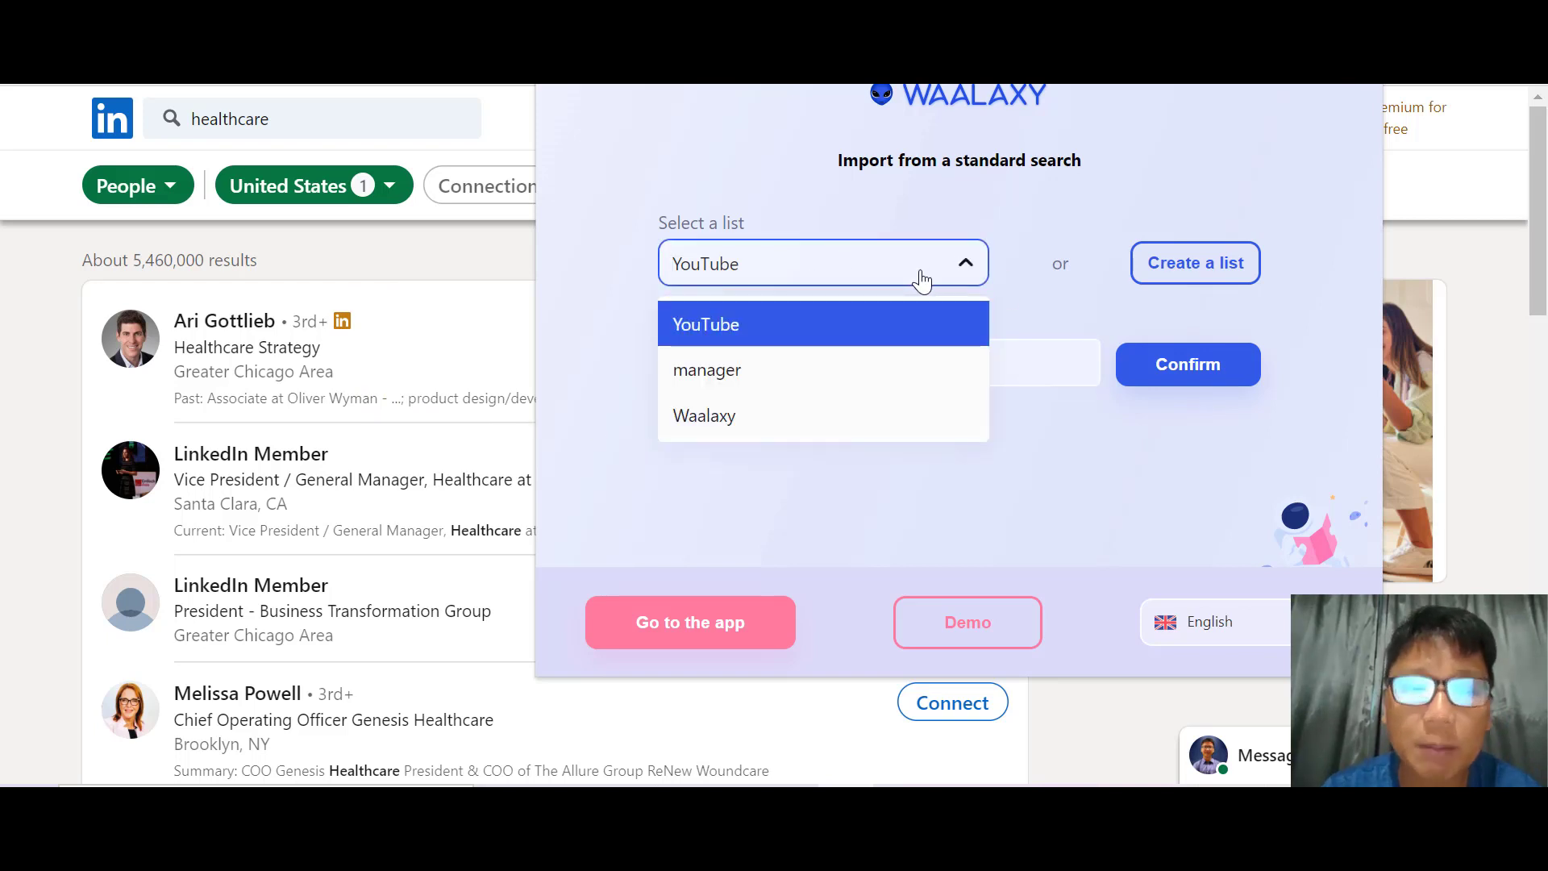
left_click(728, 333)
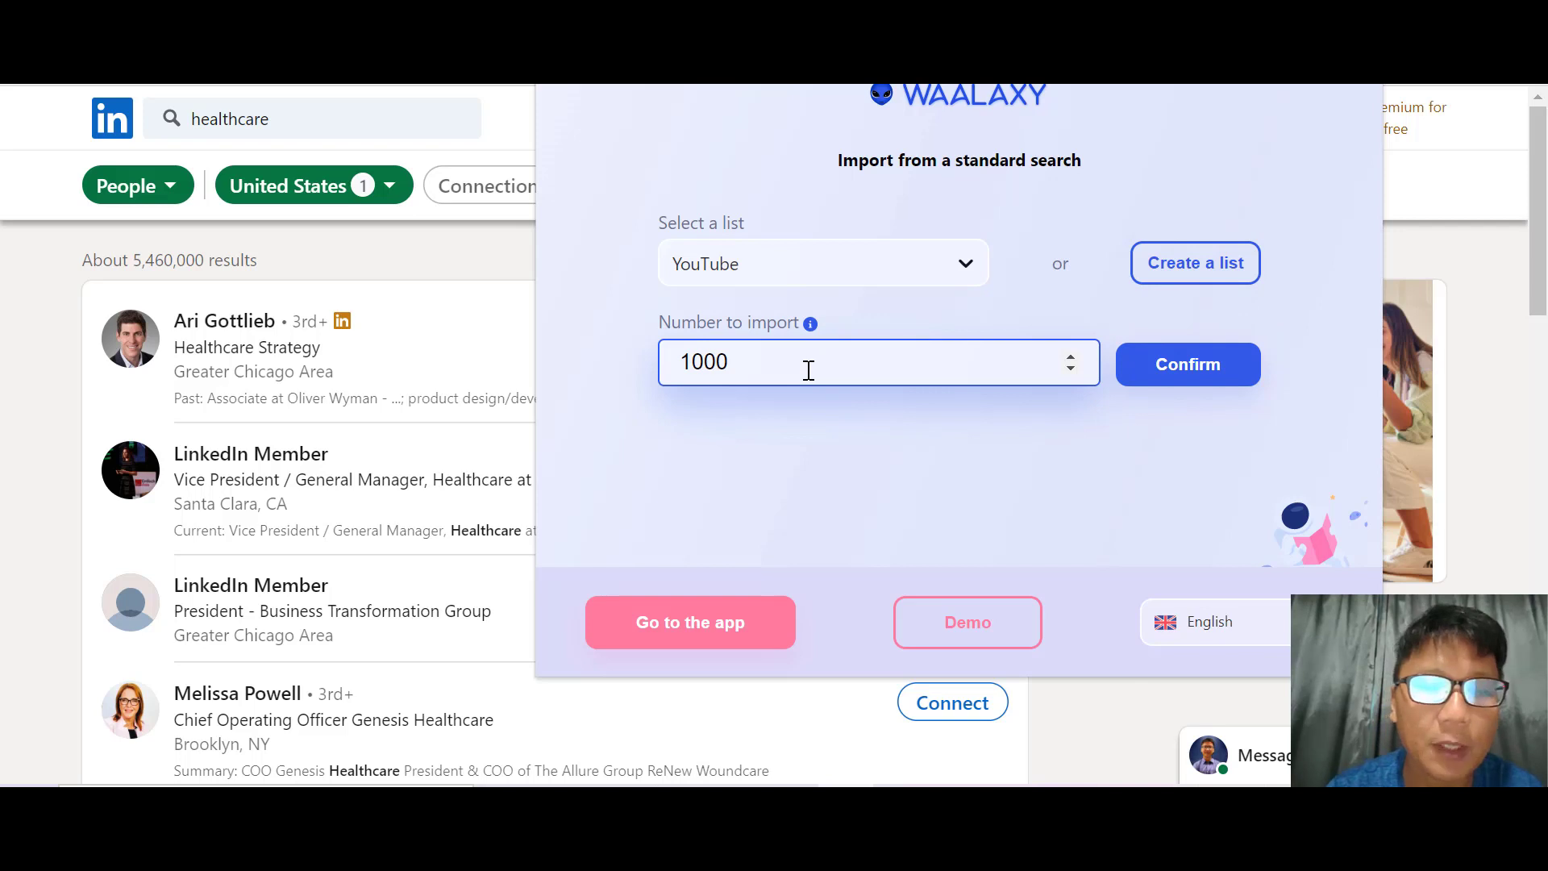
left_click_drag(807, 370, 549, 396)
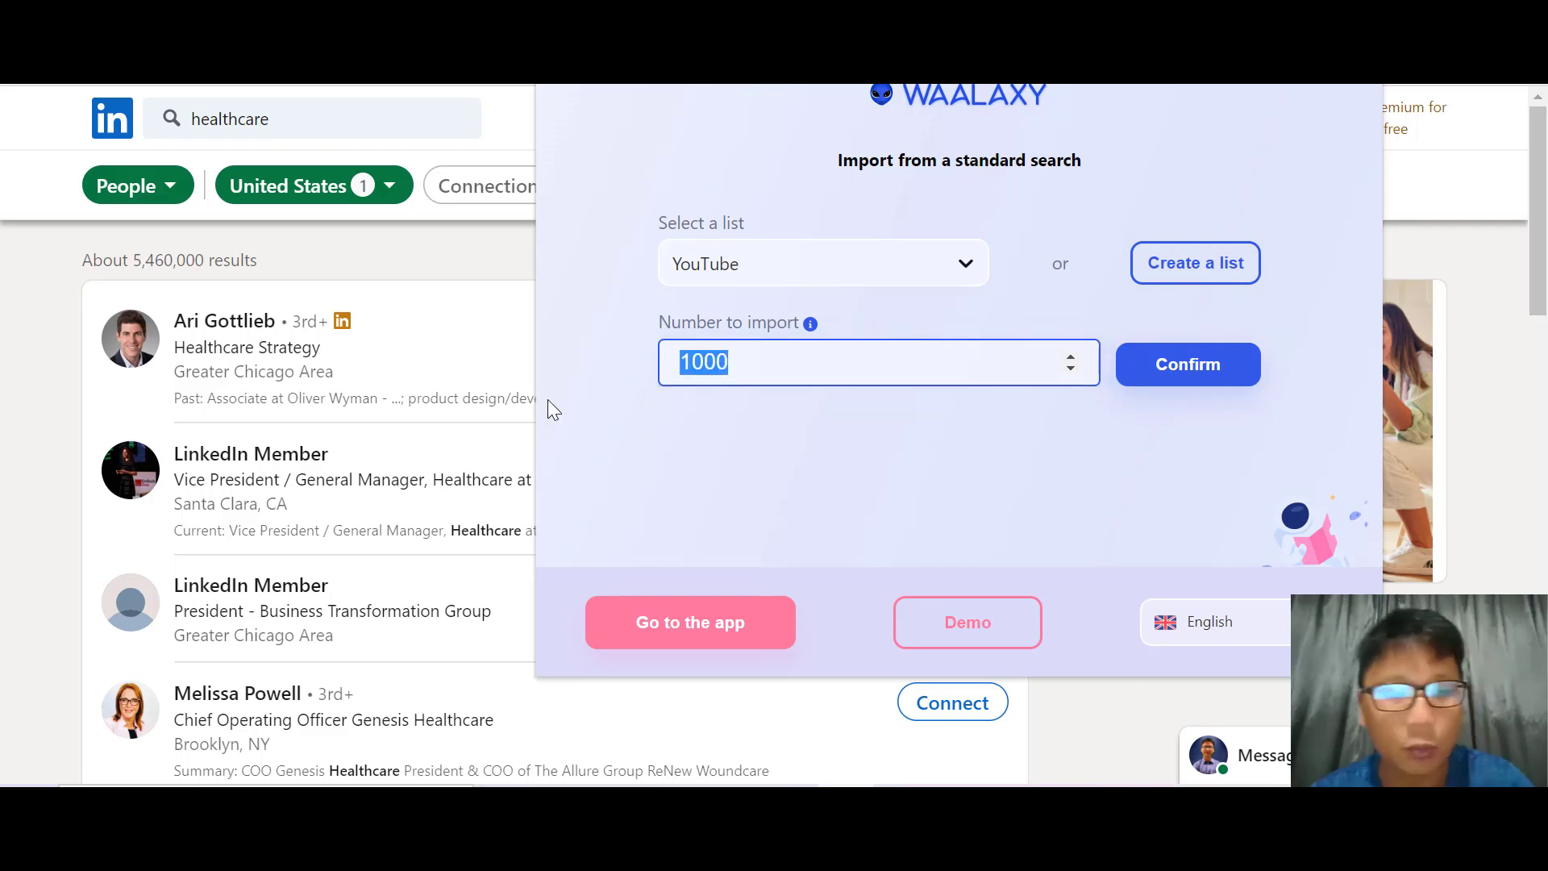
type("5")
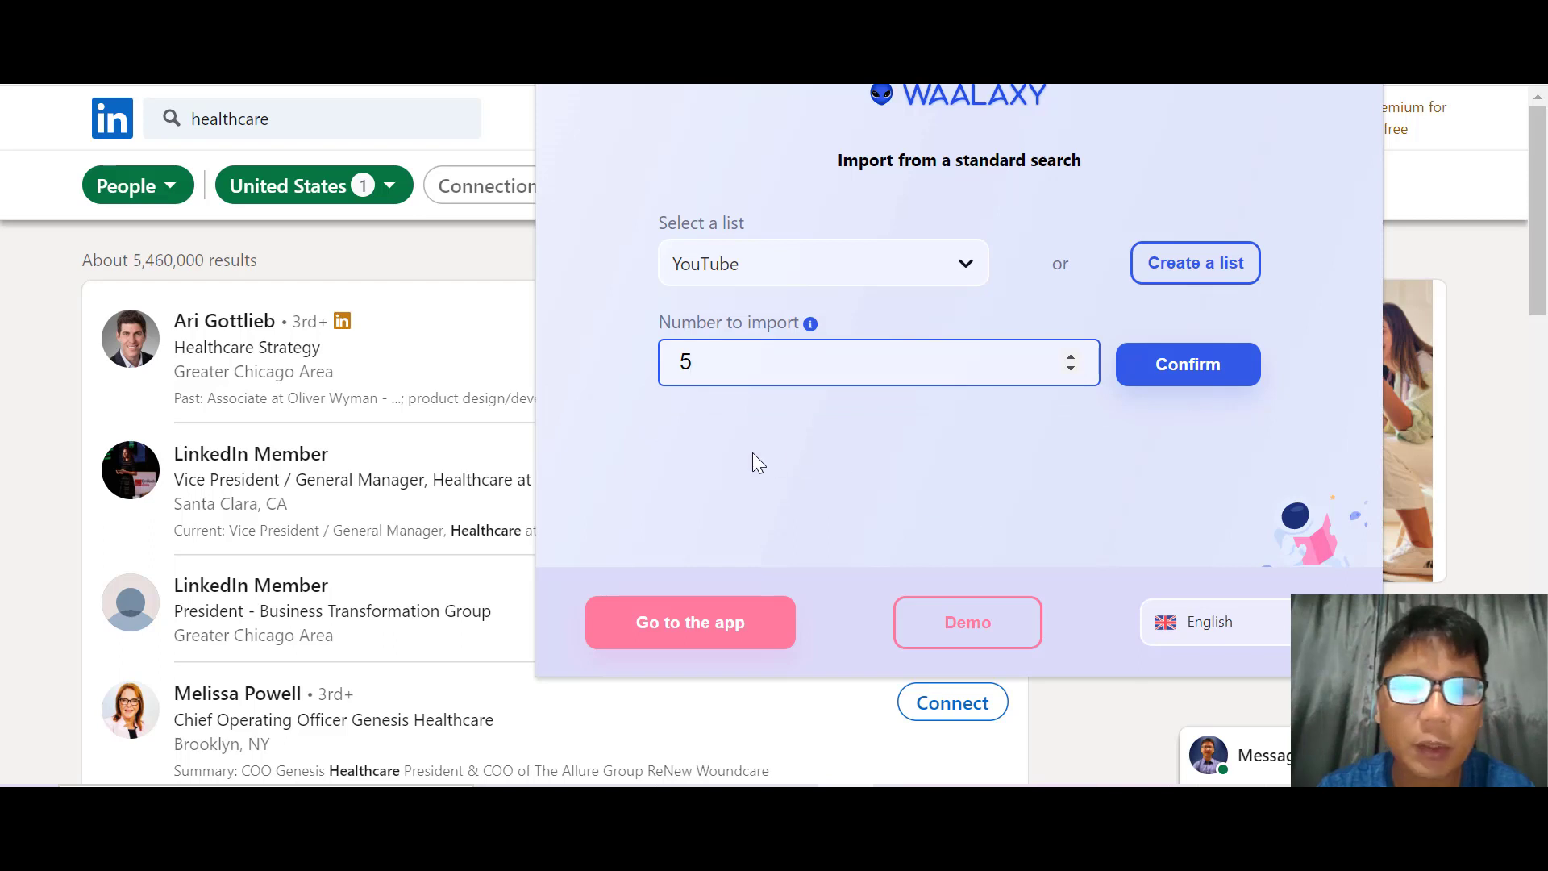
left_click(1144, 364)
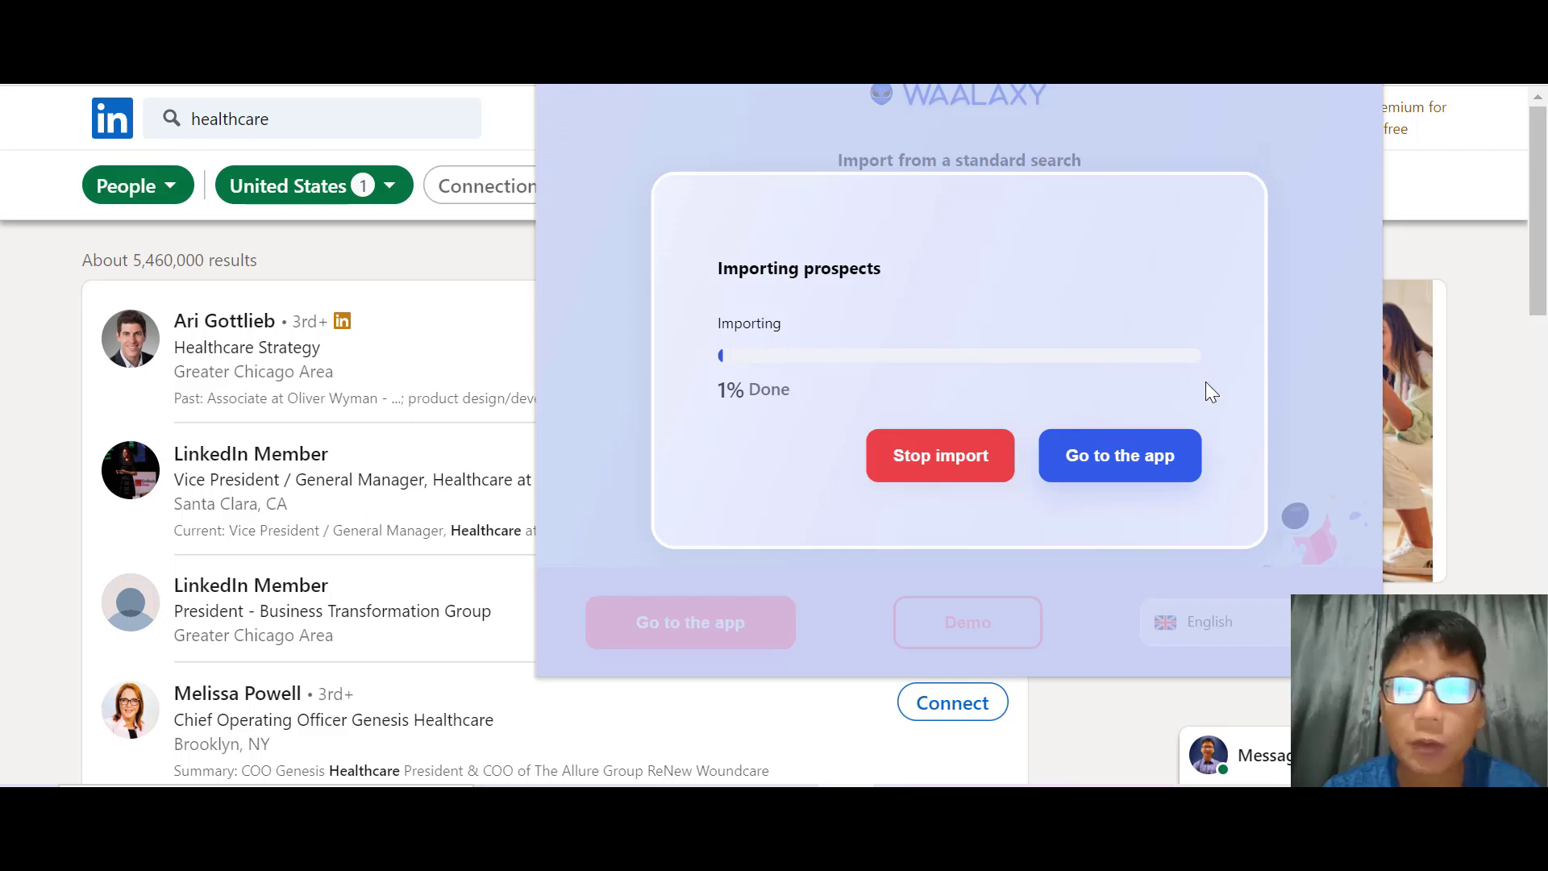
- Return to the Waalaxy Home dashboard and close the Import in progress notice
left_click(1106, 457)
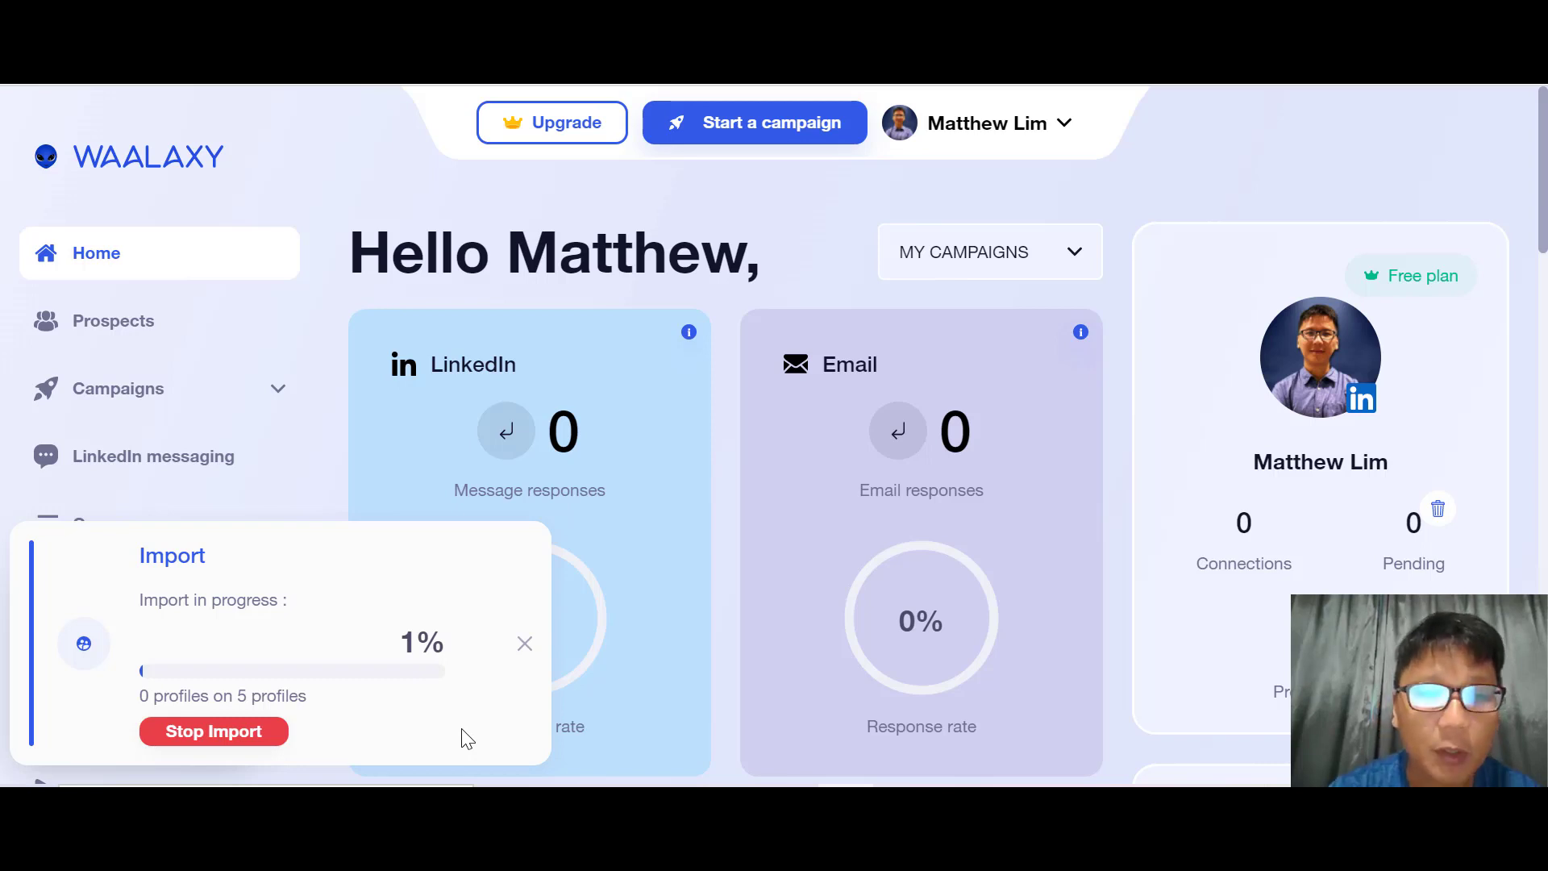
left_click(524, 644)
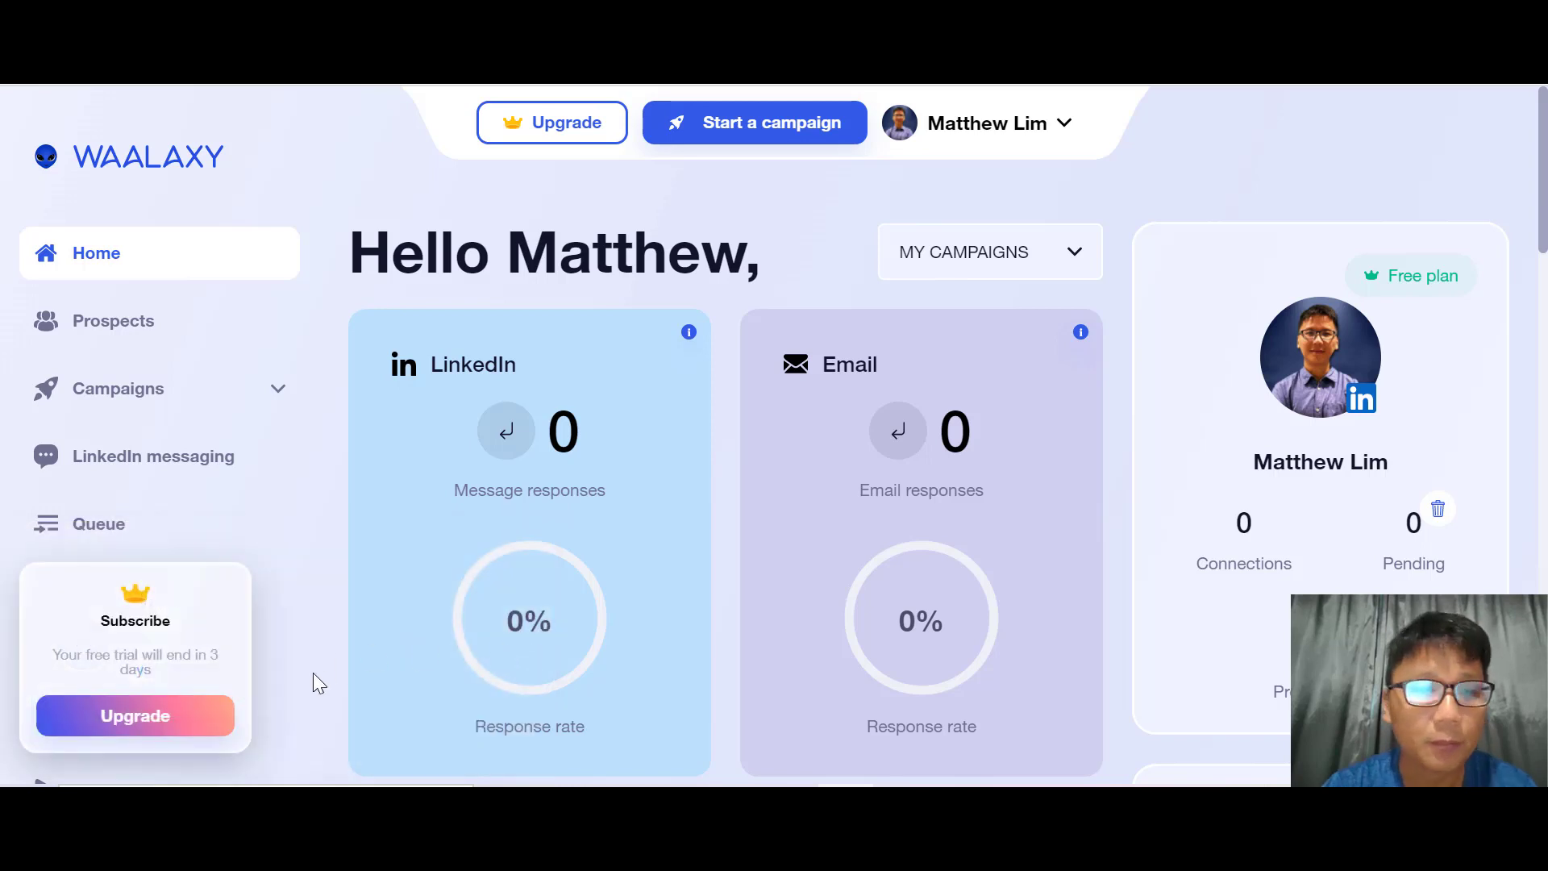
- Browse the Waalaxy and YouTube prospect lists, ending on the Waalaxy list of 18
left_click(169, 333)
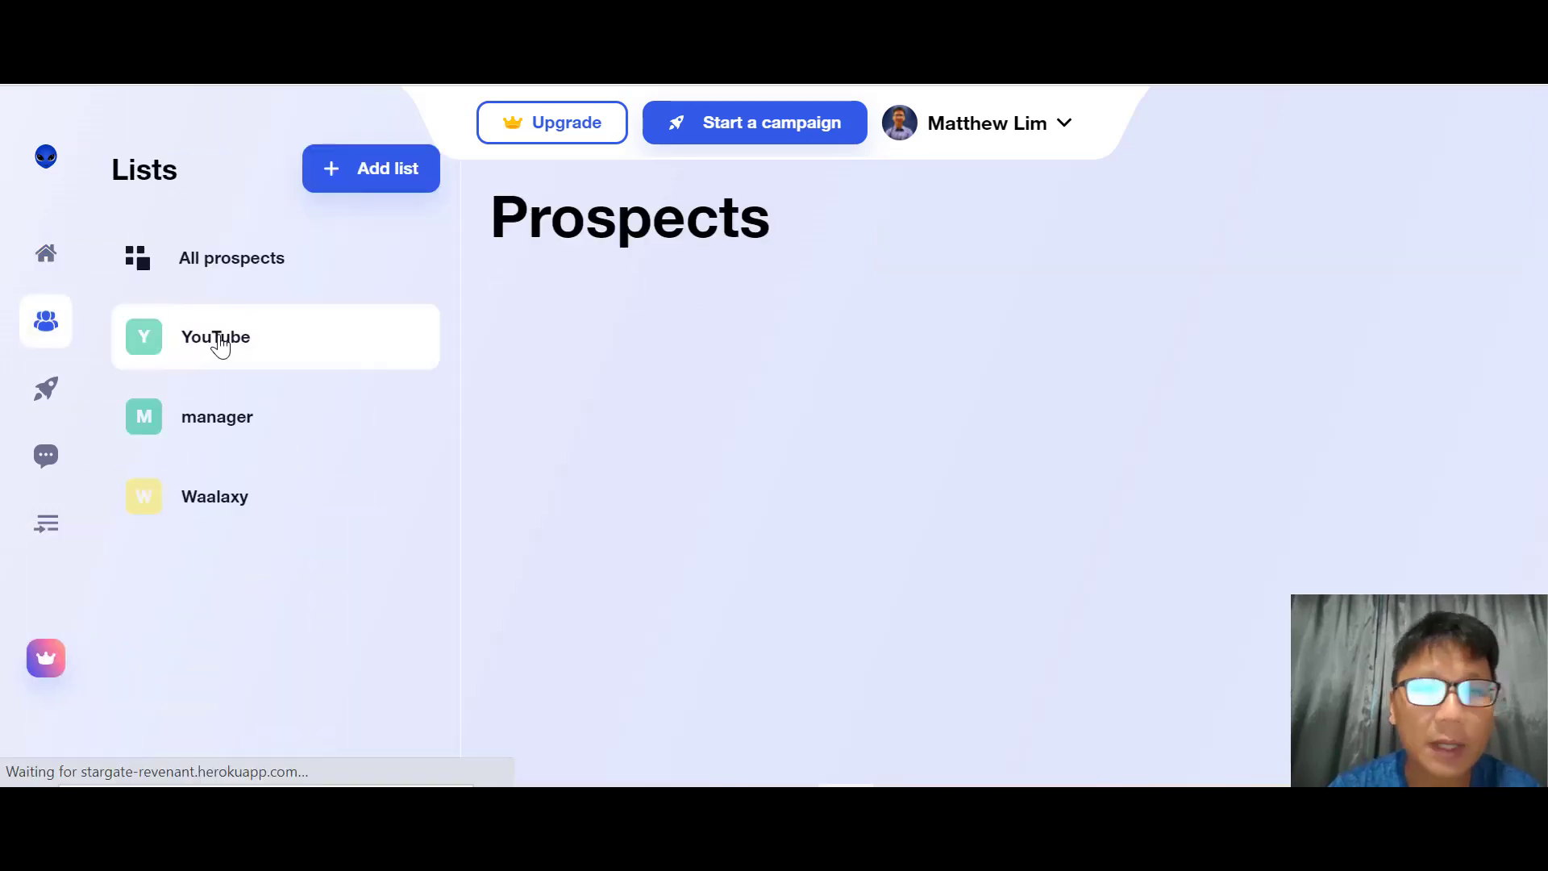
left_click(274, 516)
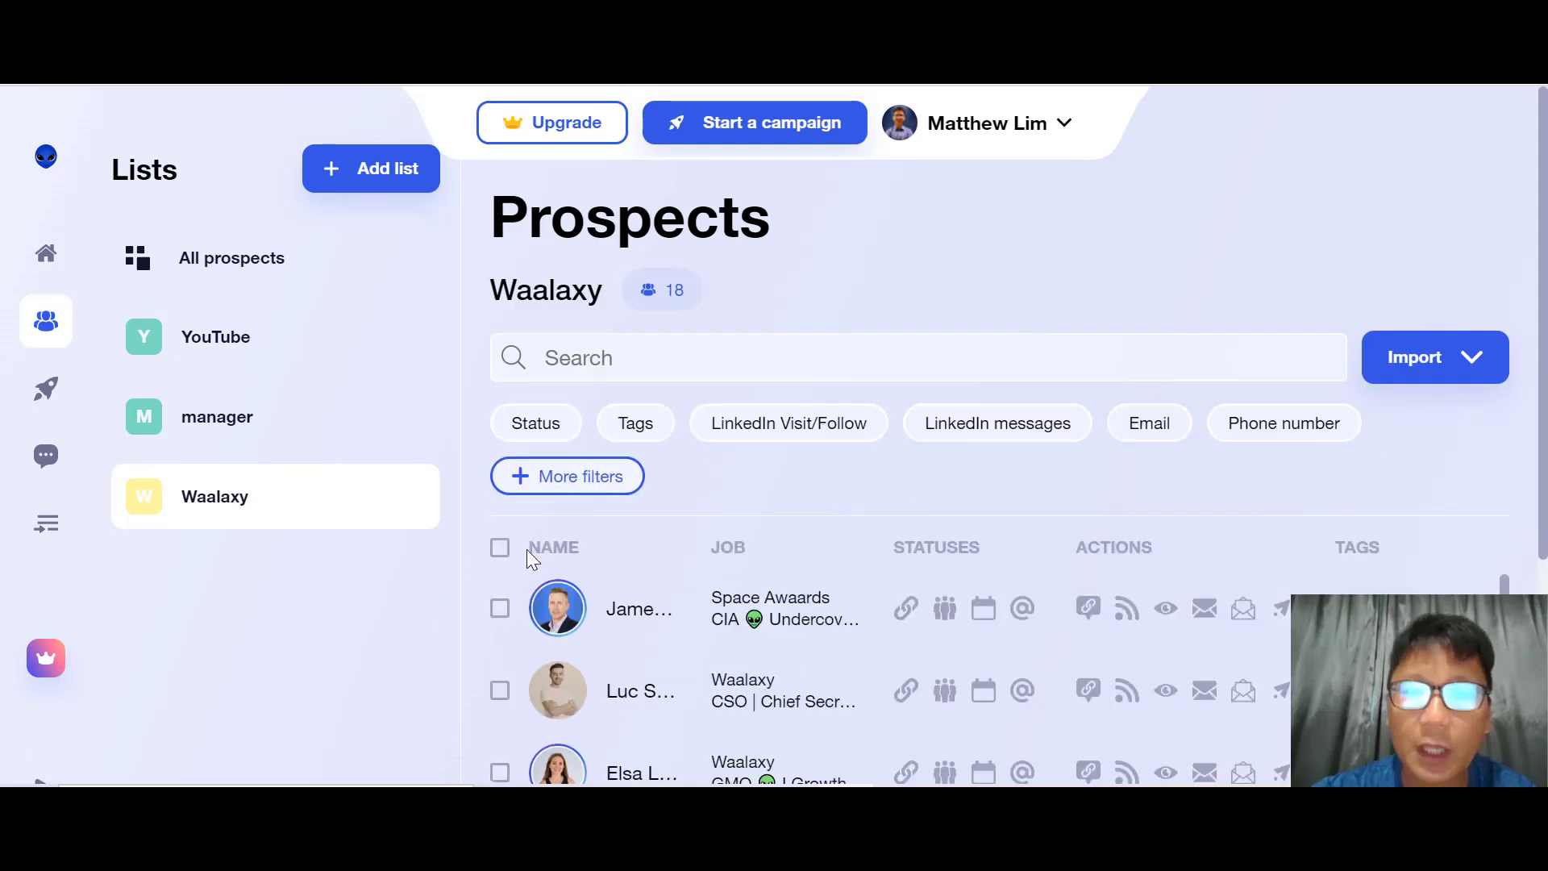
scroll(528, 555, "down", 2)
scroll(526, 549, "down", 1)
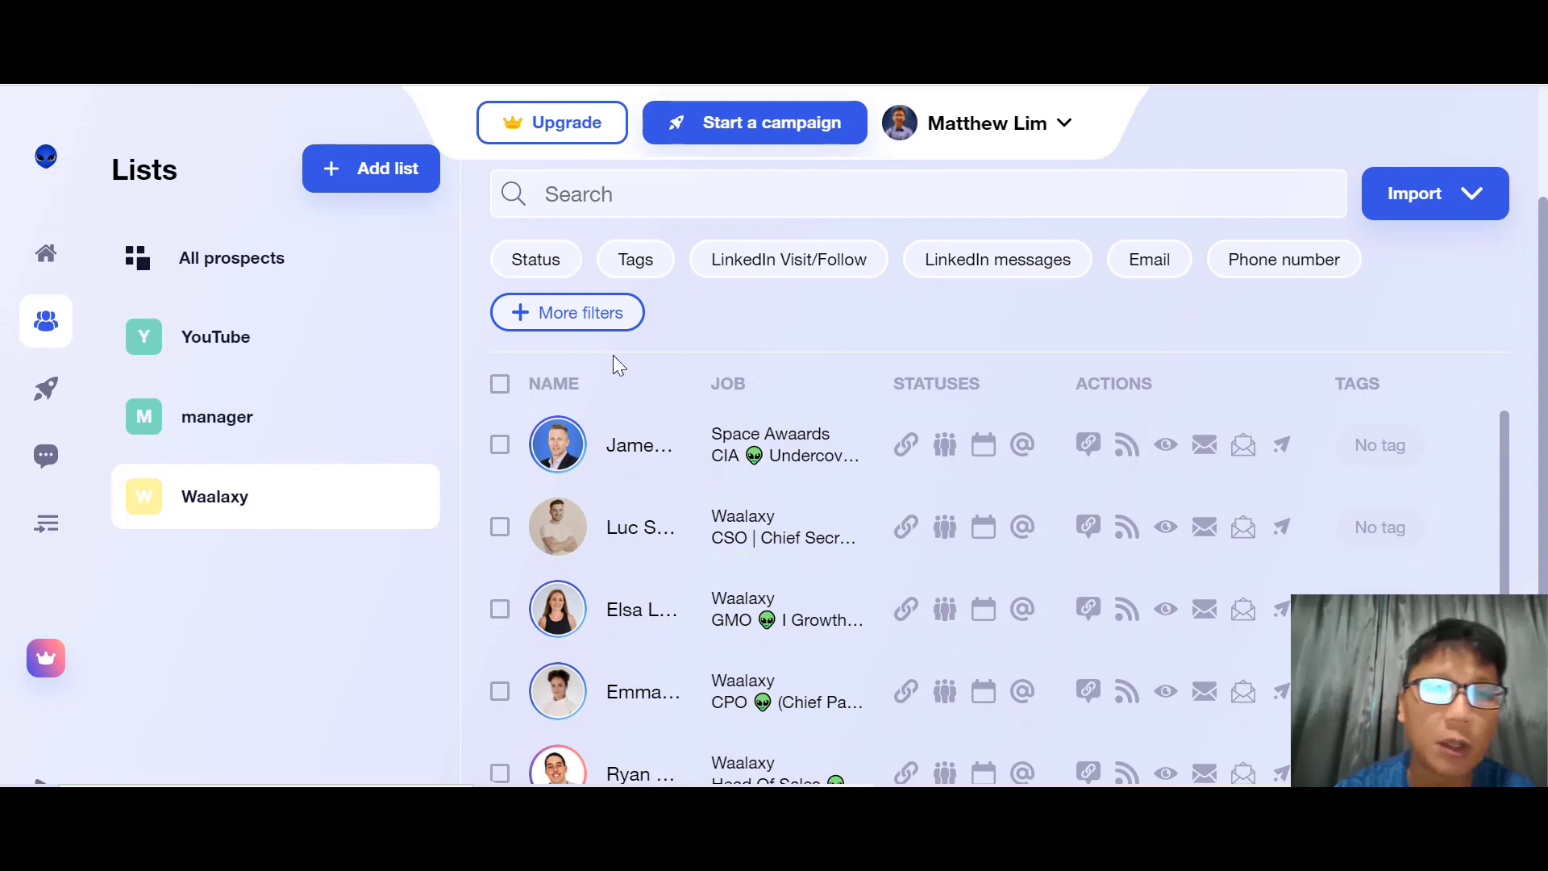
left_click(258, 352)
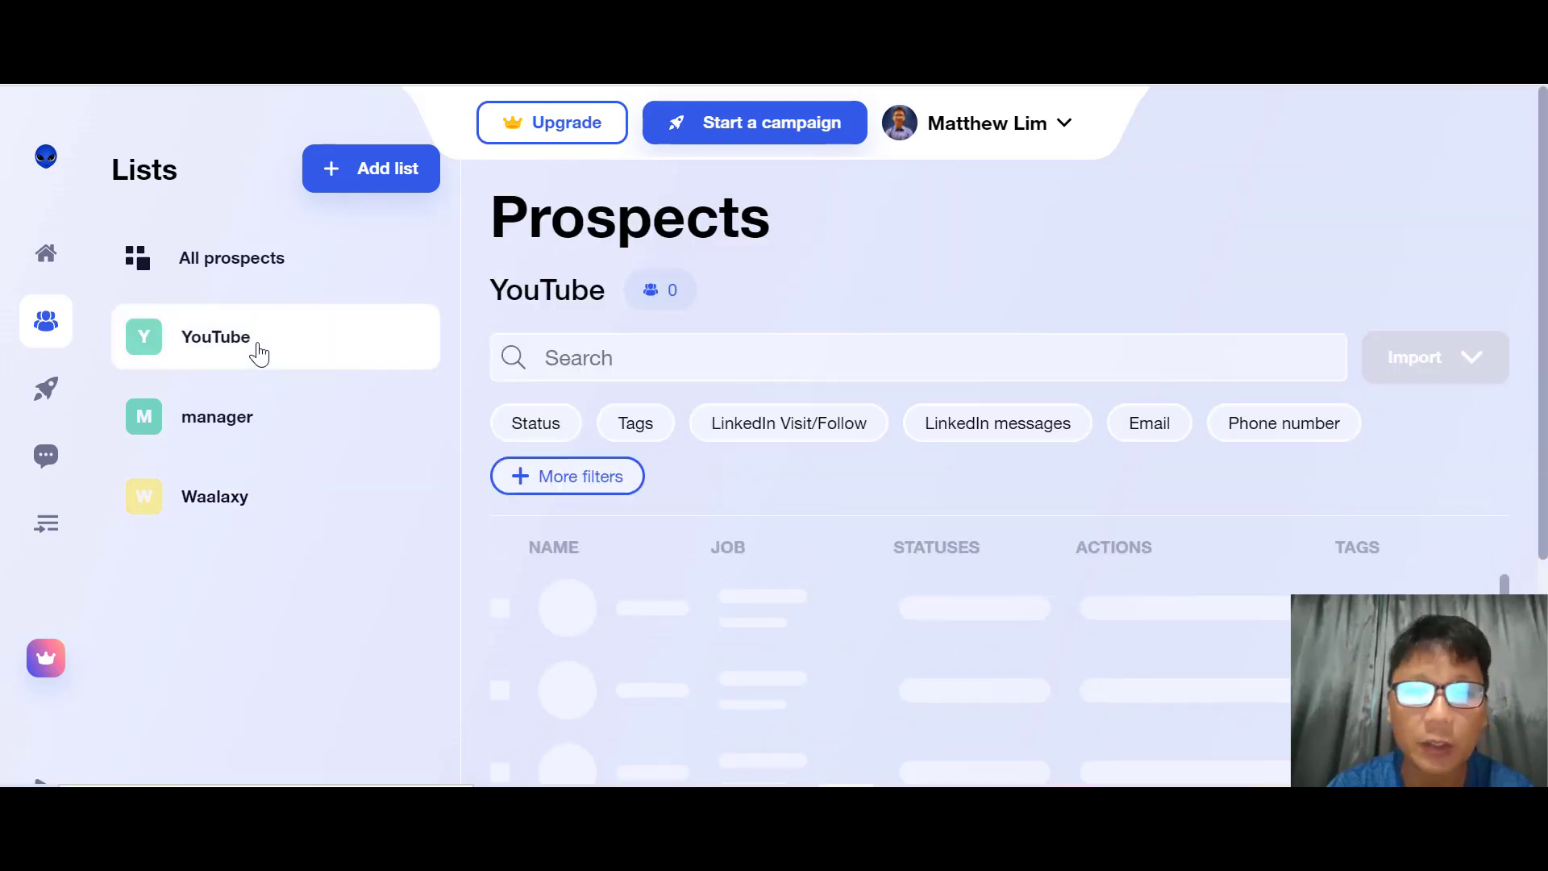
left_click(255, 519)
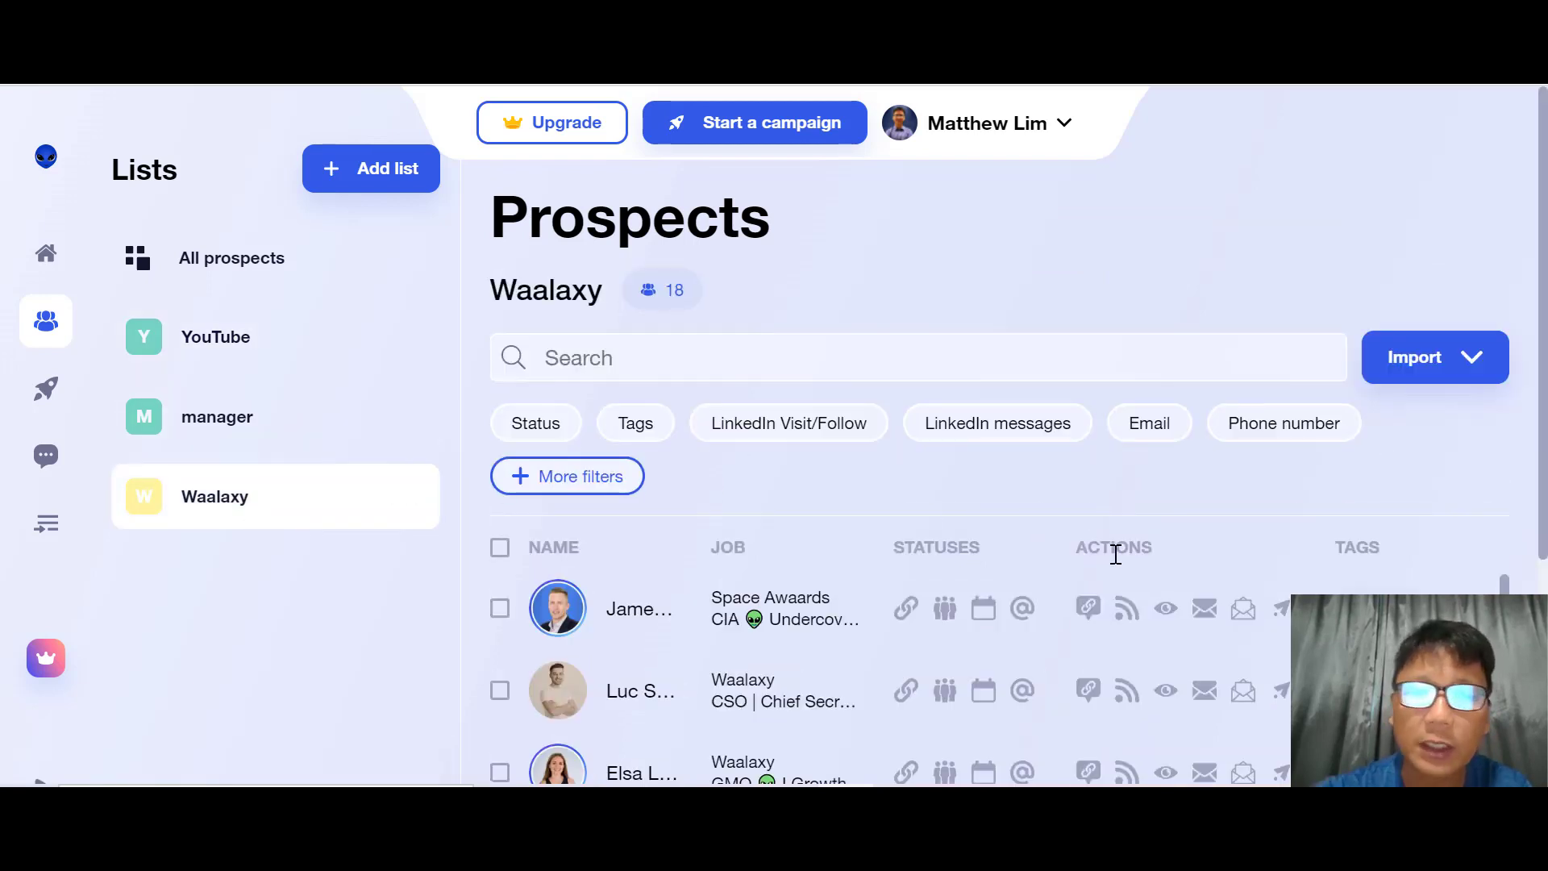
scroll(1118, 554, "down", 2)
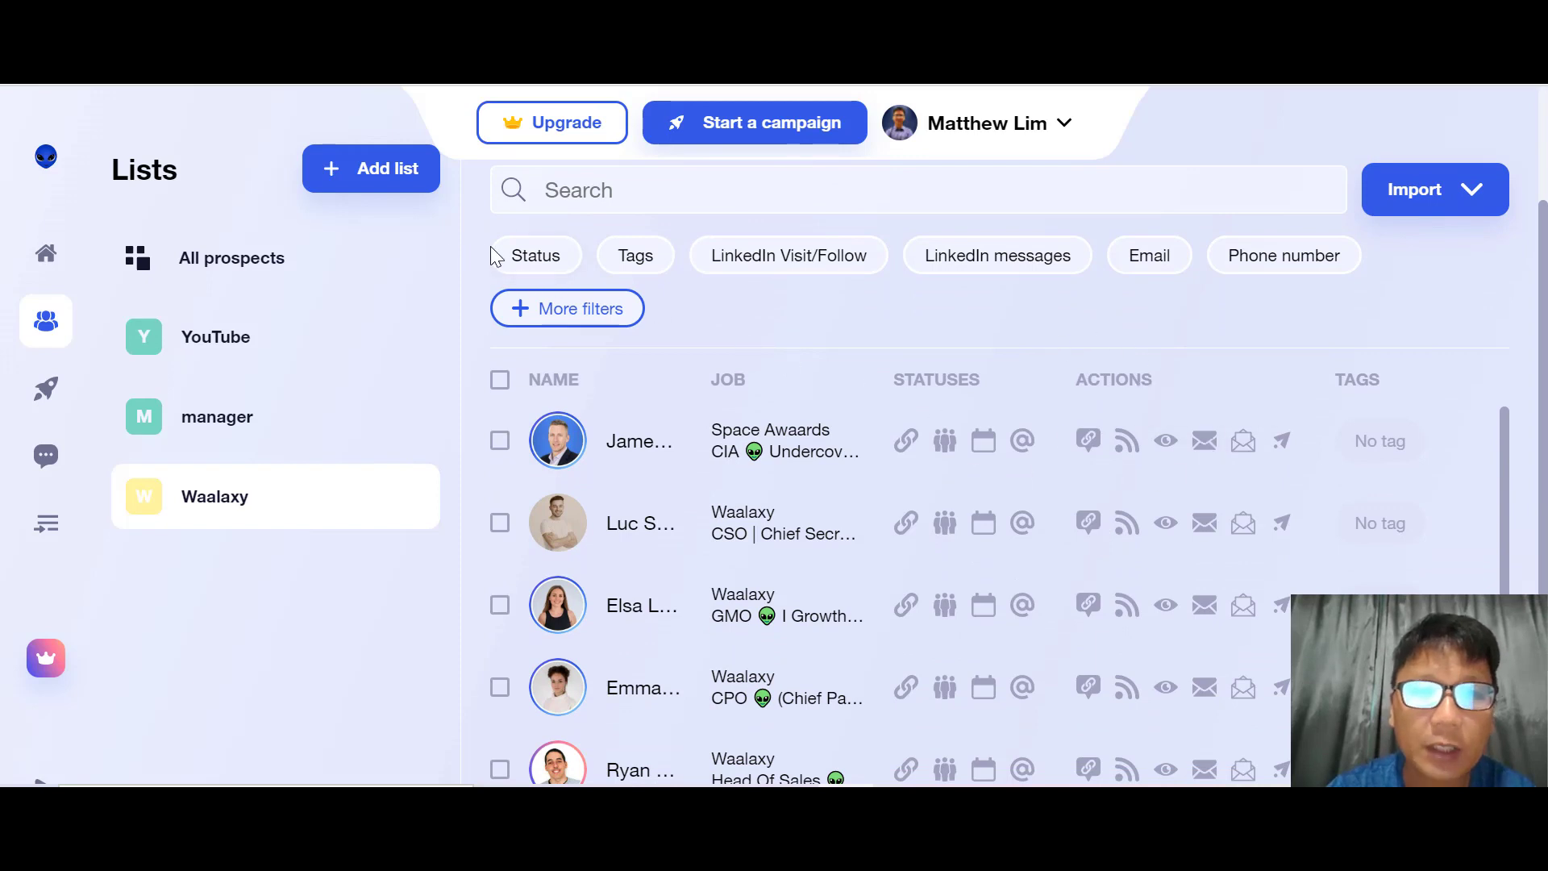
- Review the Status, Tags, Visit/Follow, LinkedIn messages, Email and Phone number filter options
left_click(536, 262)
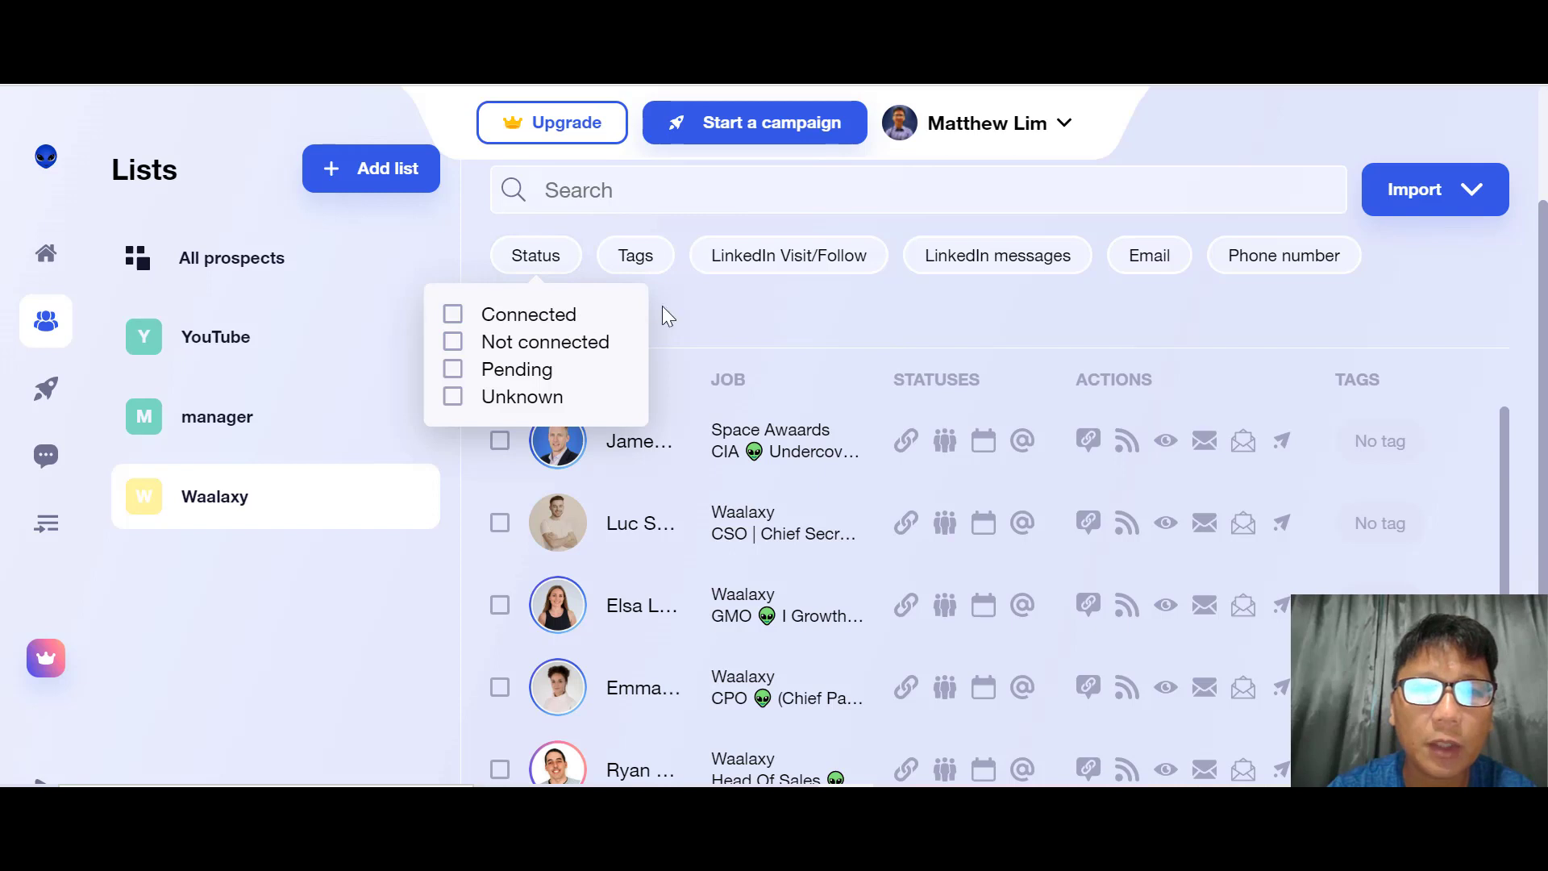
left_click(655, 256)
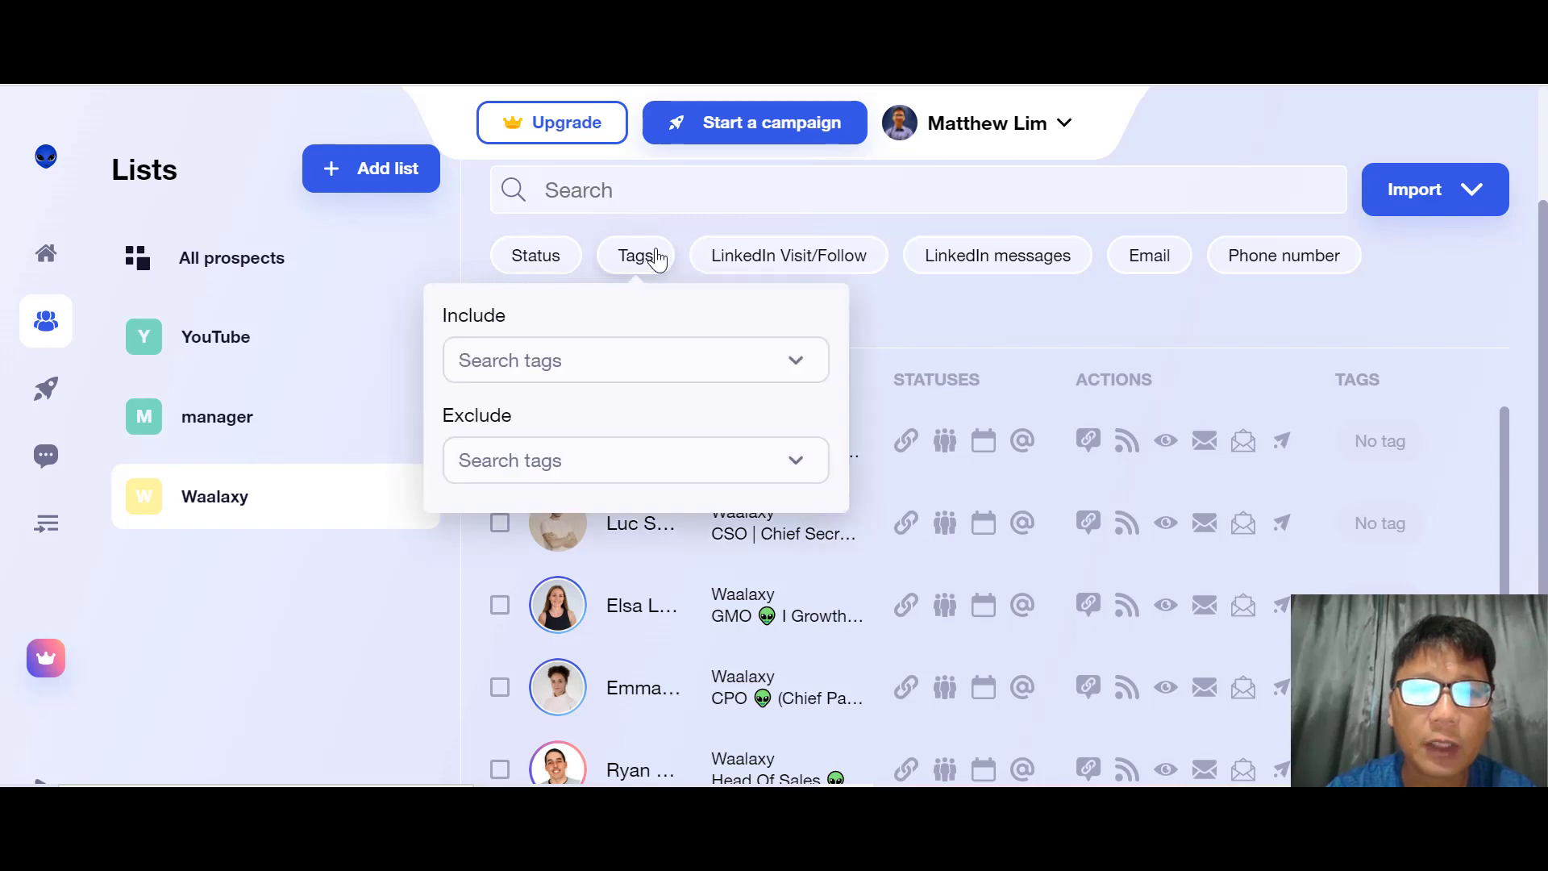
left_click(775, 263)
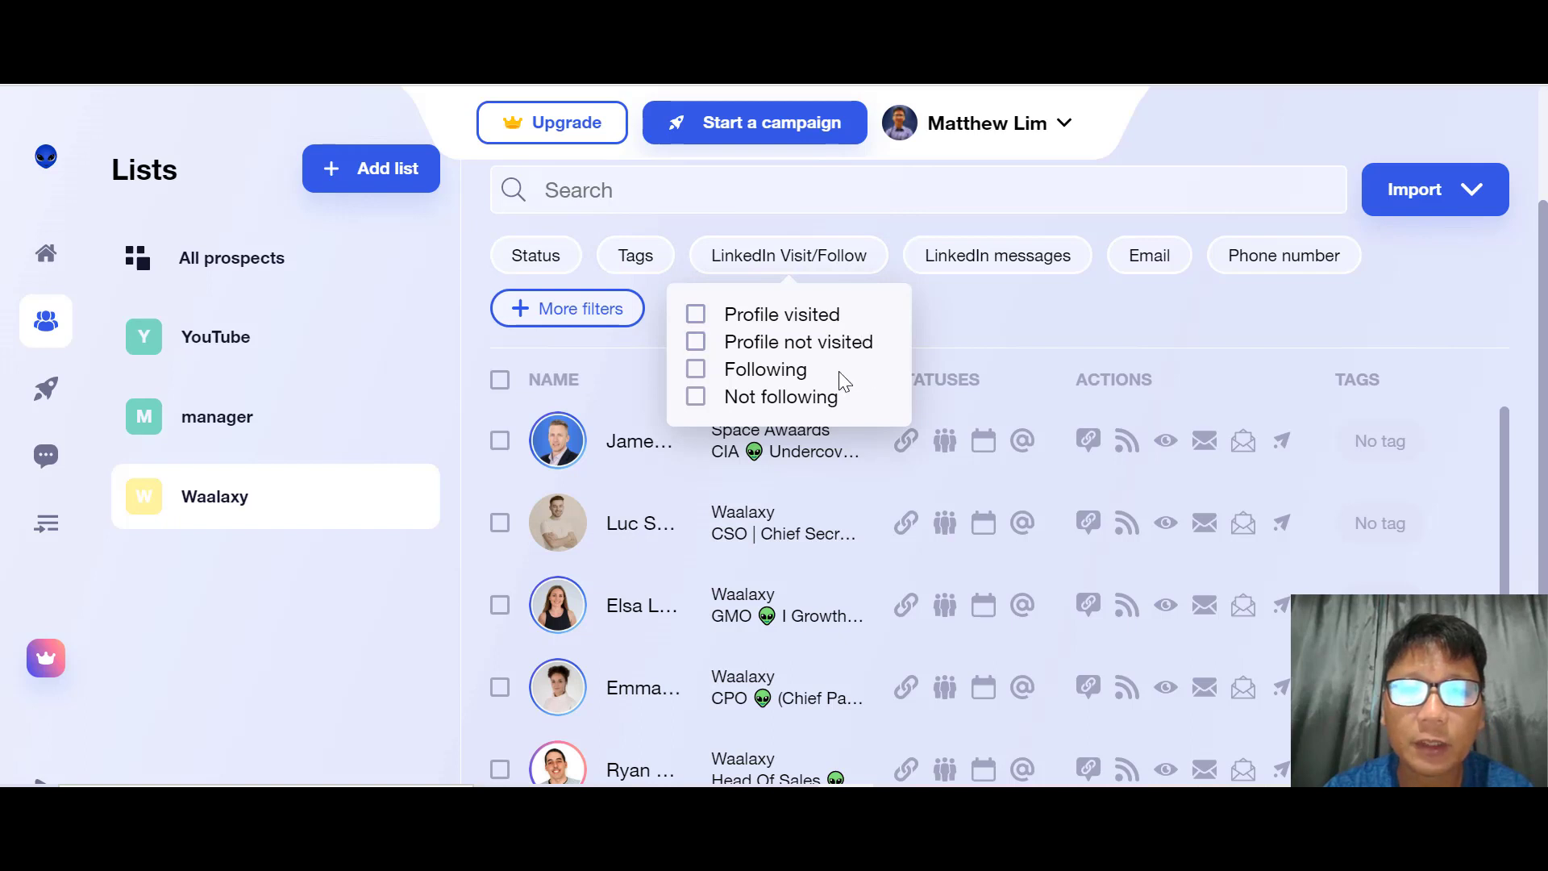
left_click(1039, 260)
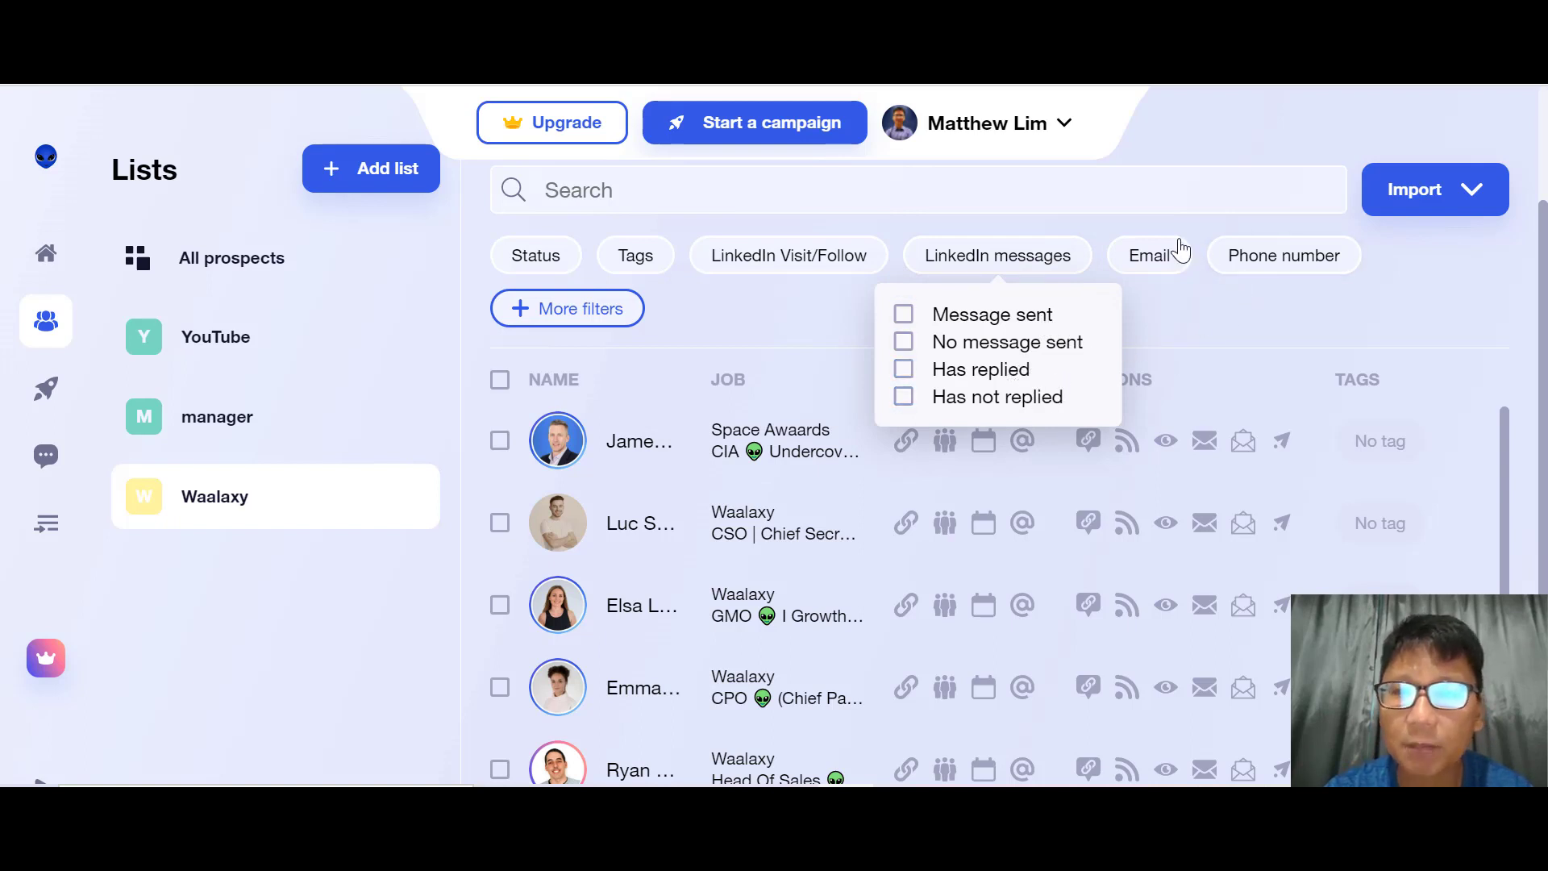
left_click(1163, 261)
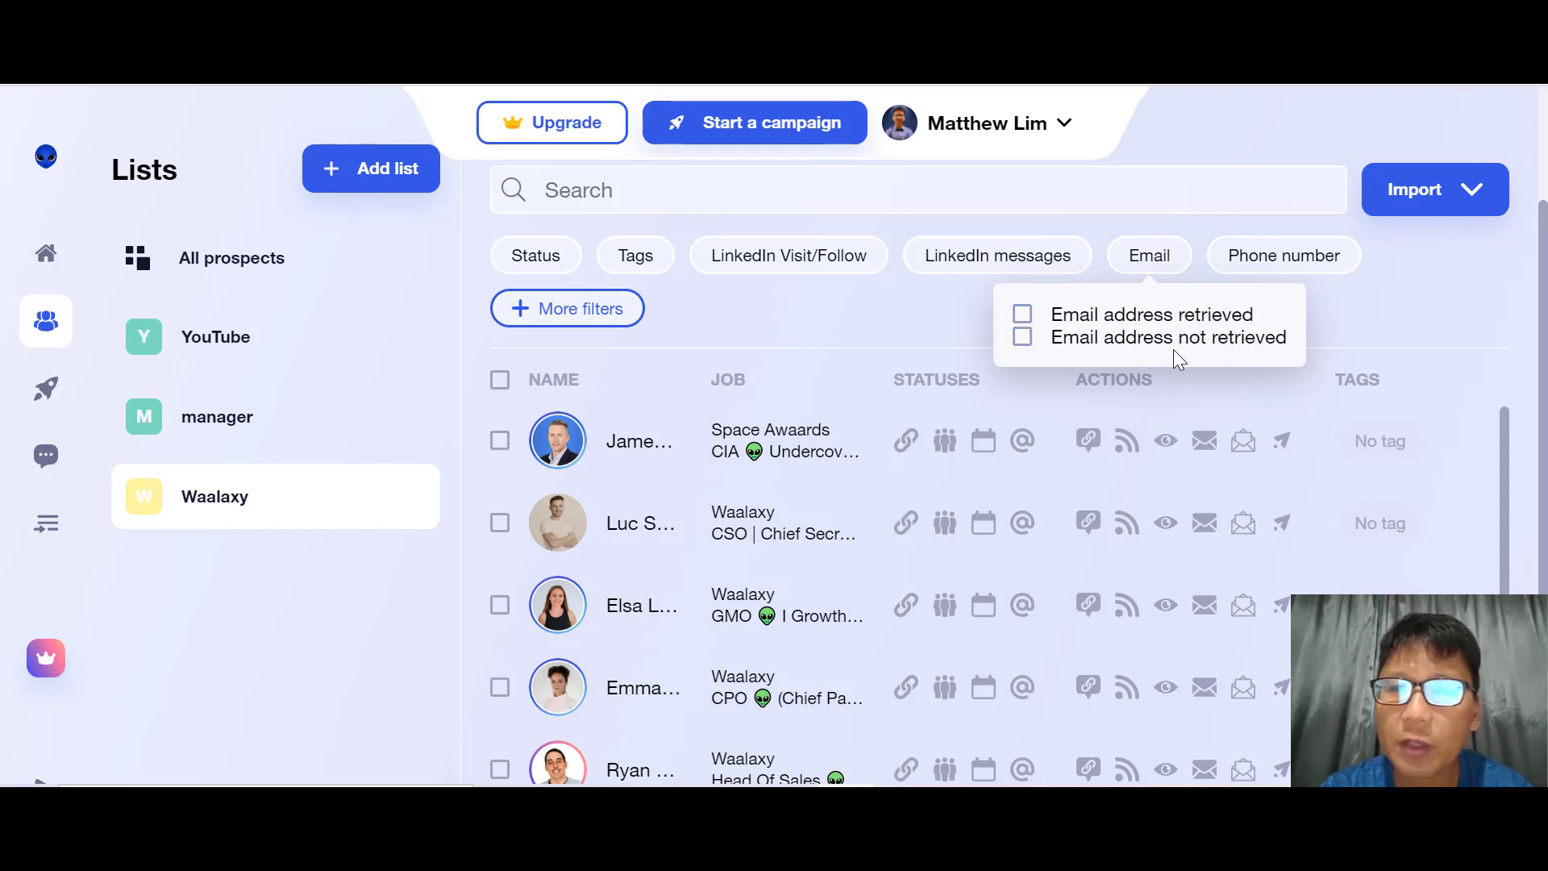
left_click(1320, 264)
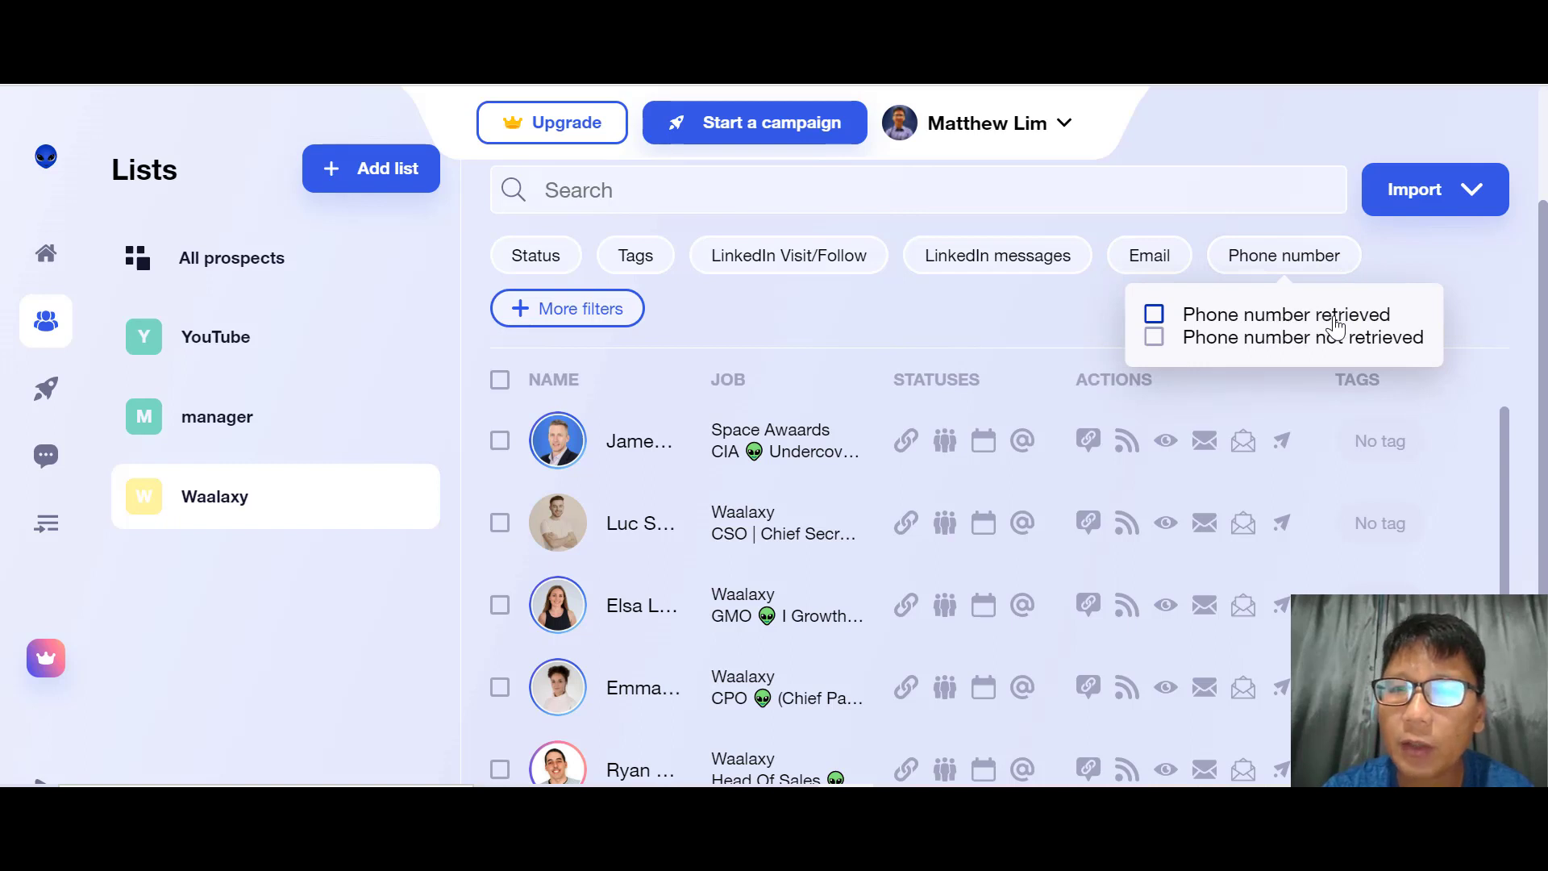
left_click(1490, 271)
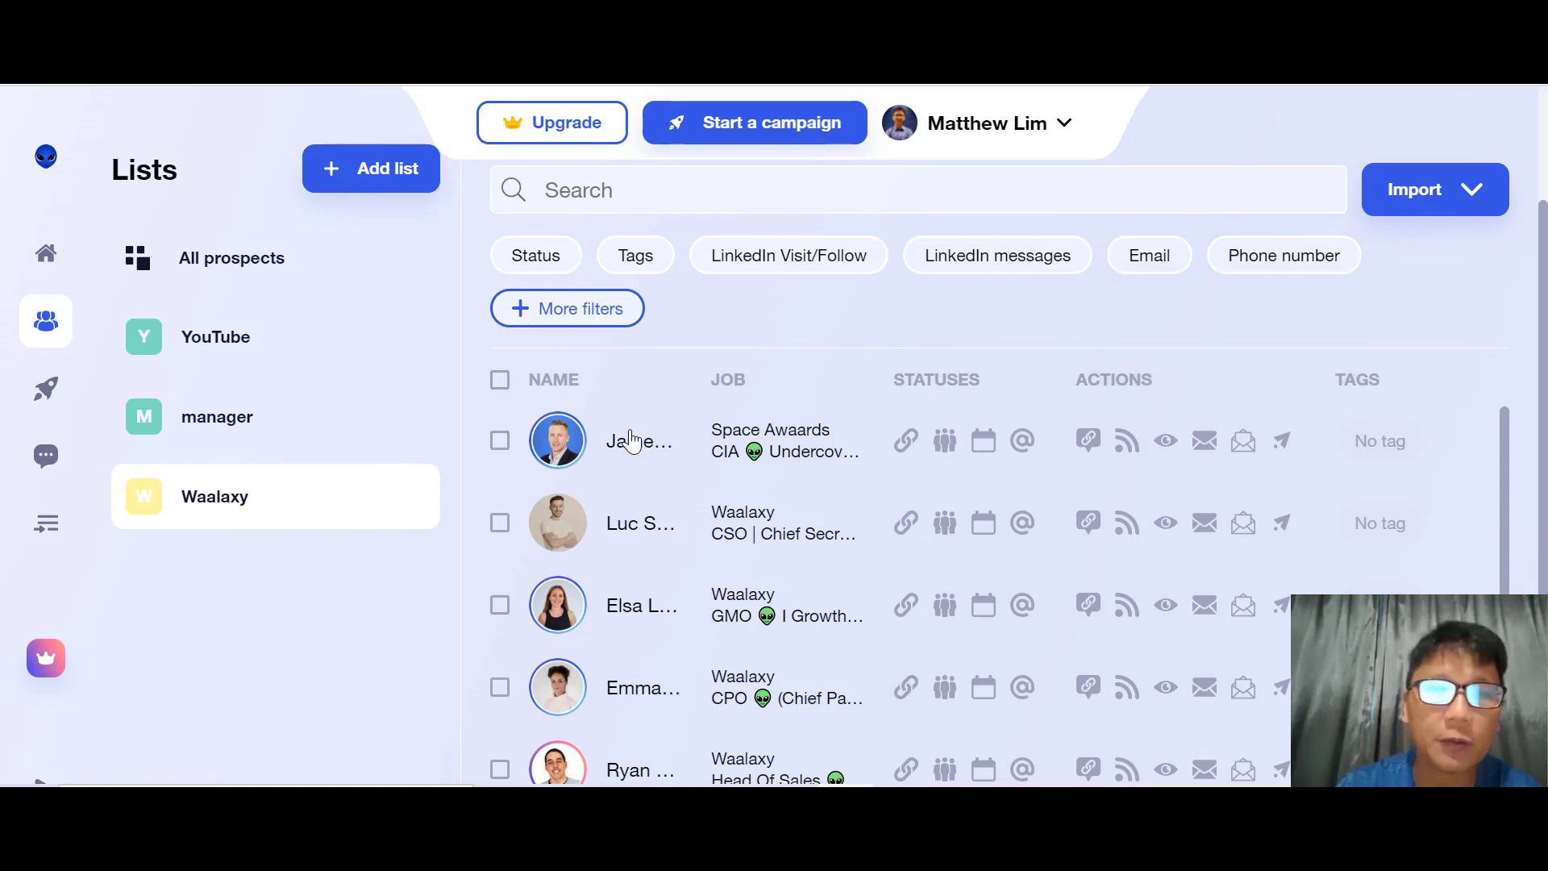
- Select all 18 prospects and go to My campaigns from the campaign launch options
left_click(500, 381)
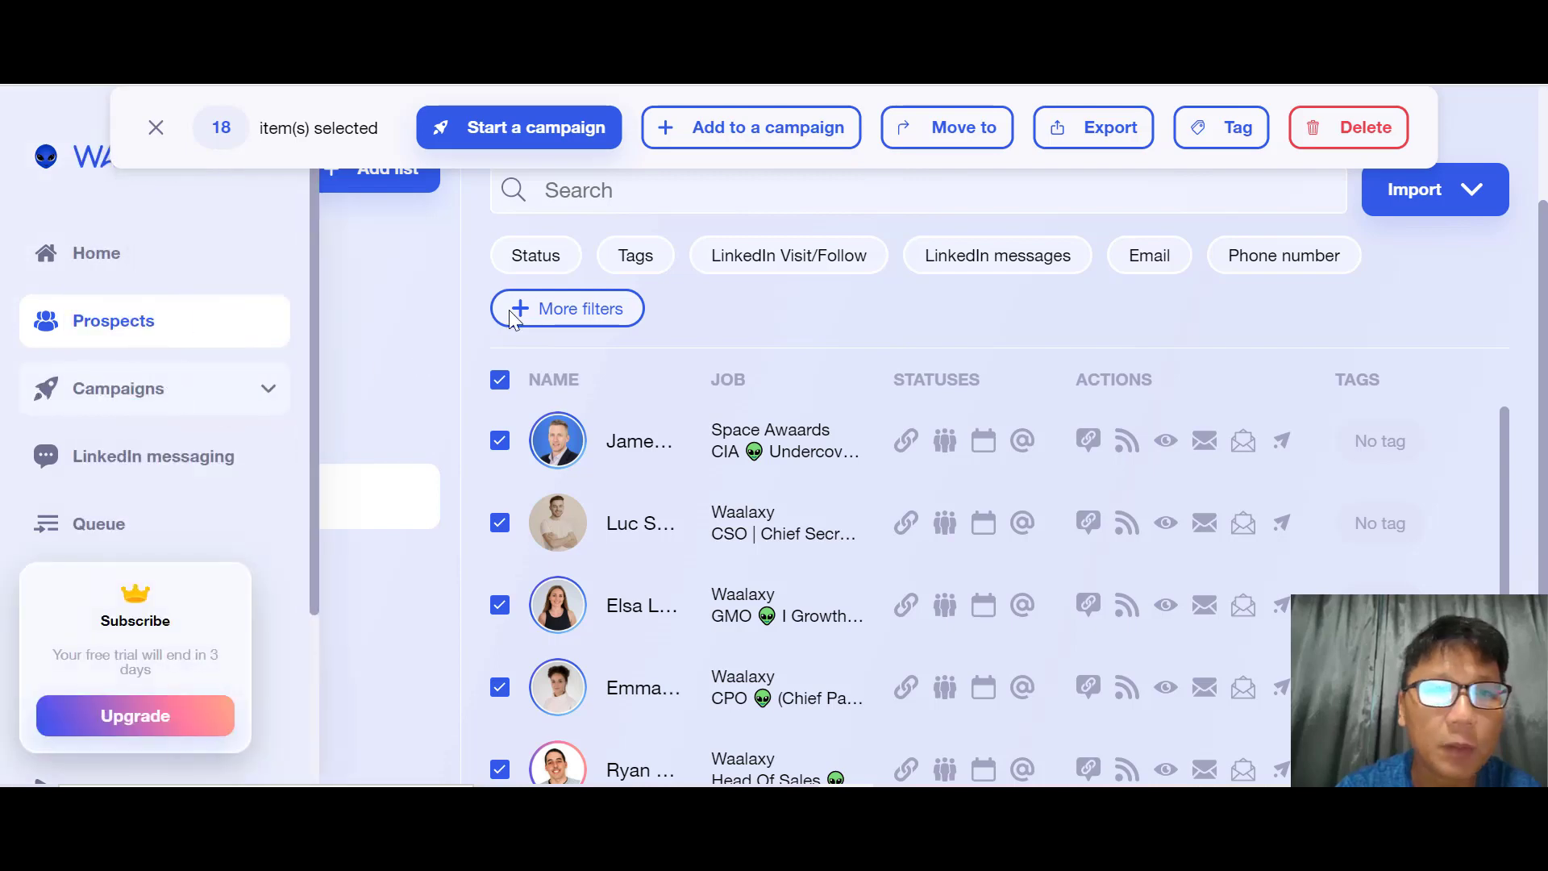
left_click(539, 138)
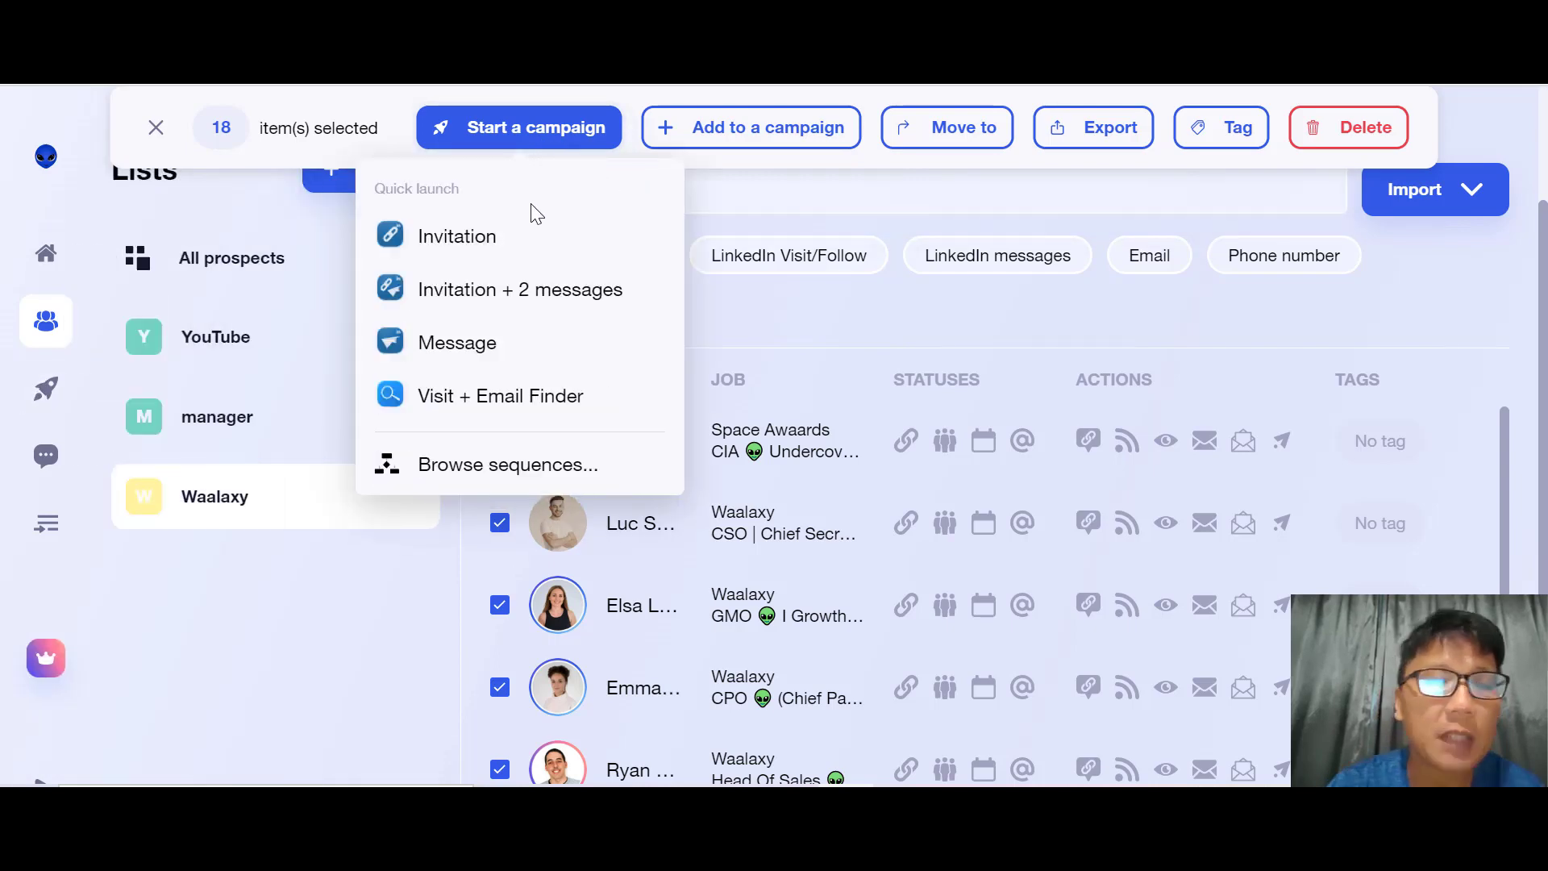
left_click(96, 389)
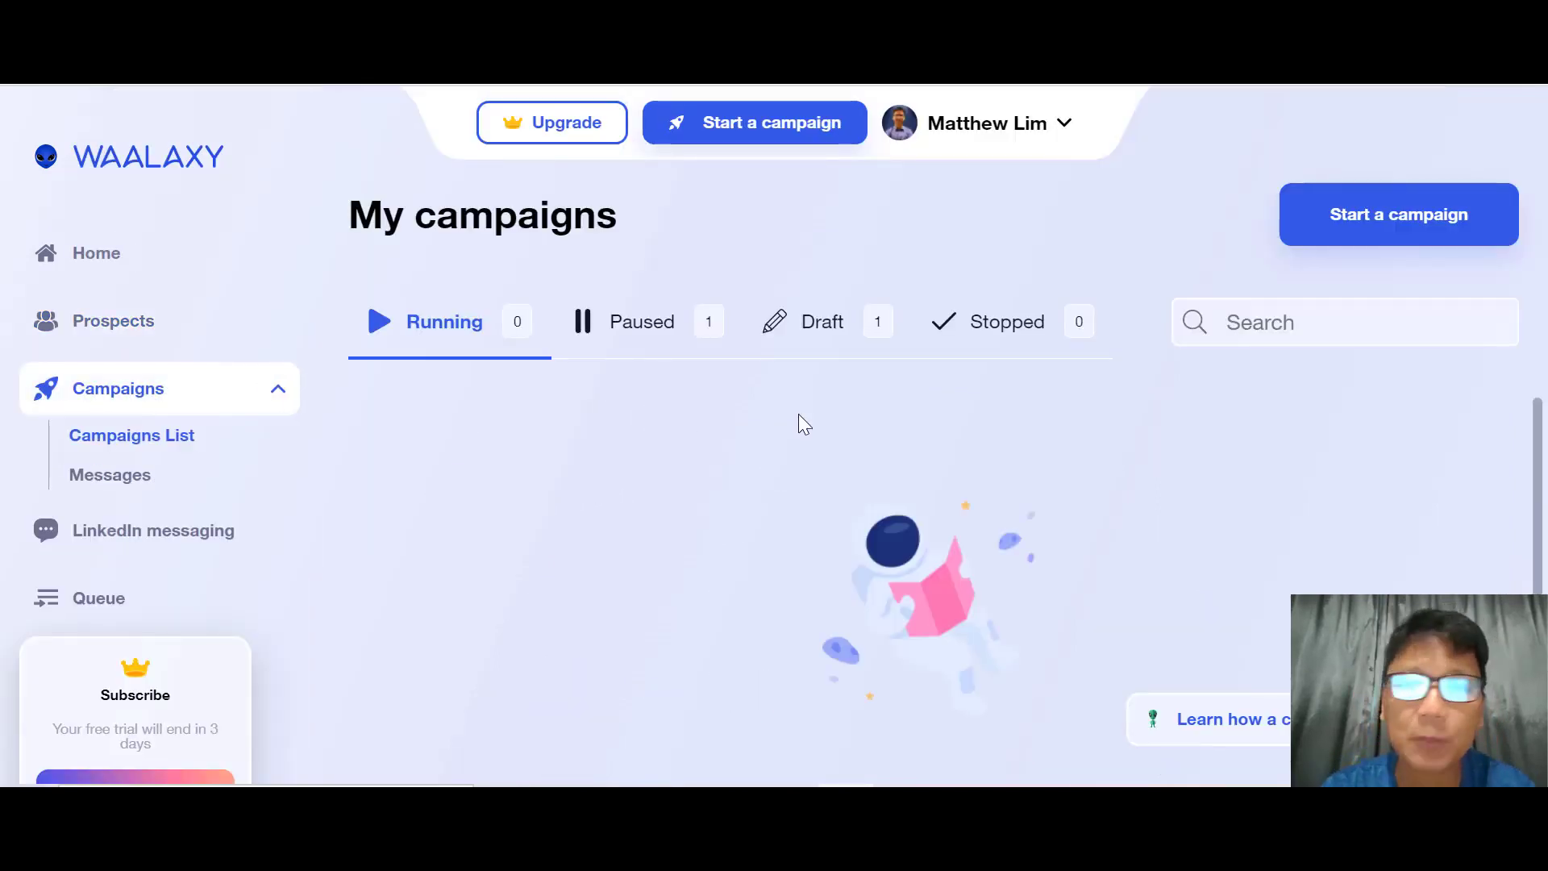
left_click(1385, 224)
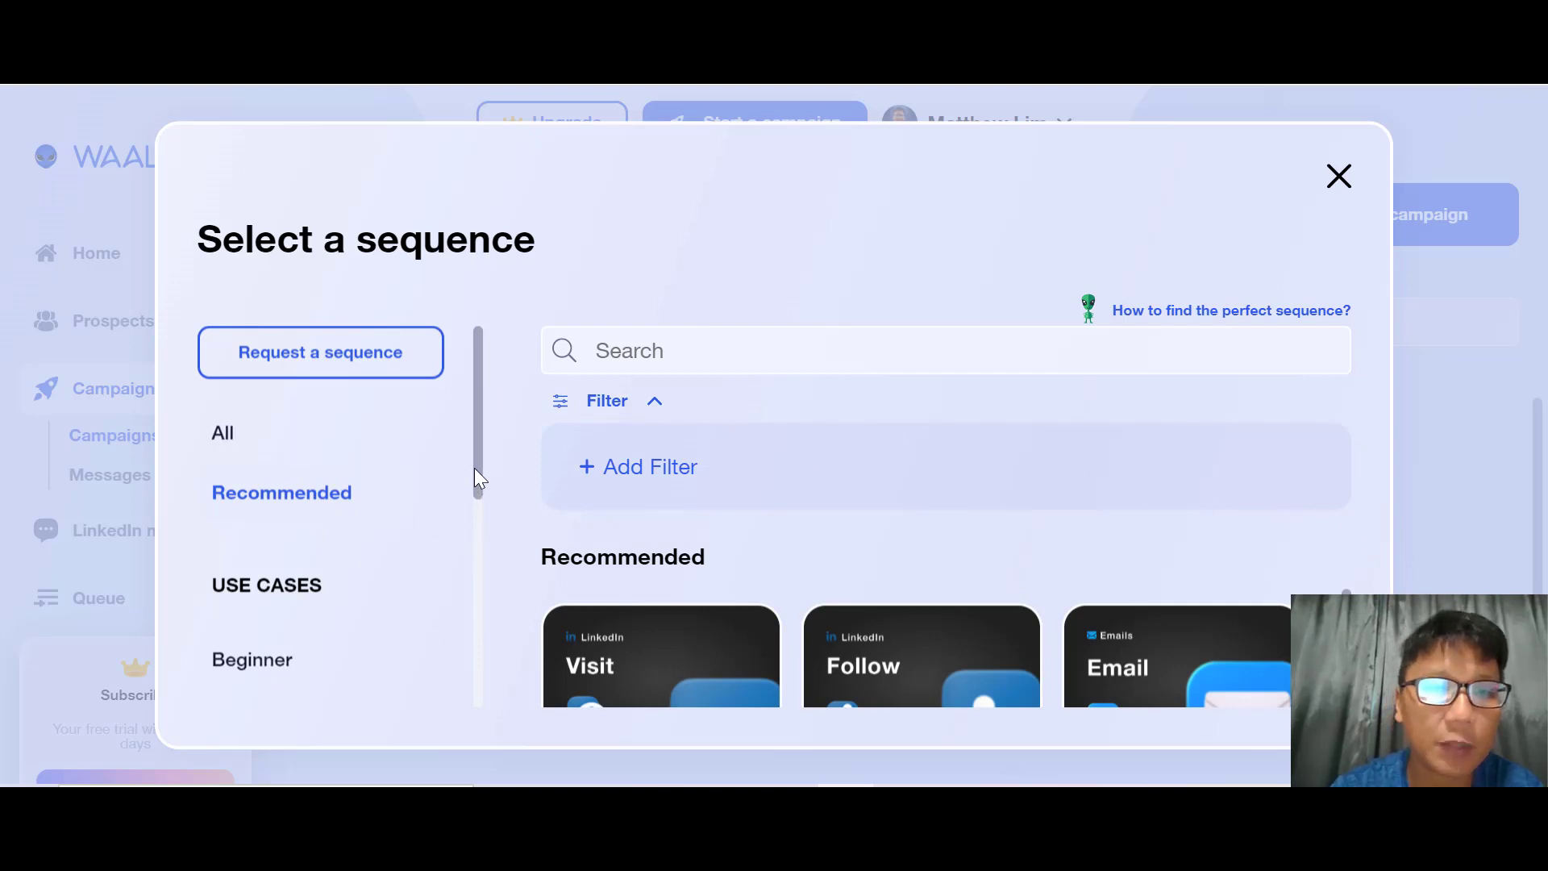
mouse_move(484, 453)
left_mouse_down()
mouse_move(482, 535)
mouse_move(489, 448)
left_mouse_up()
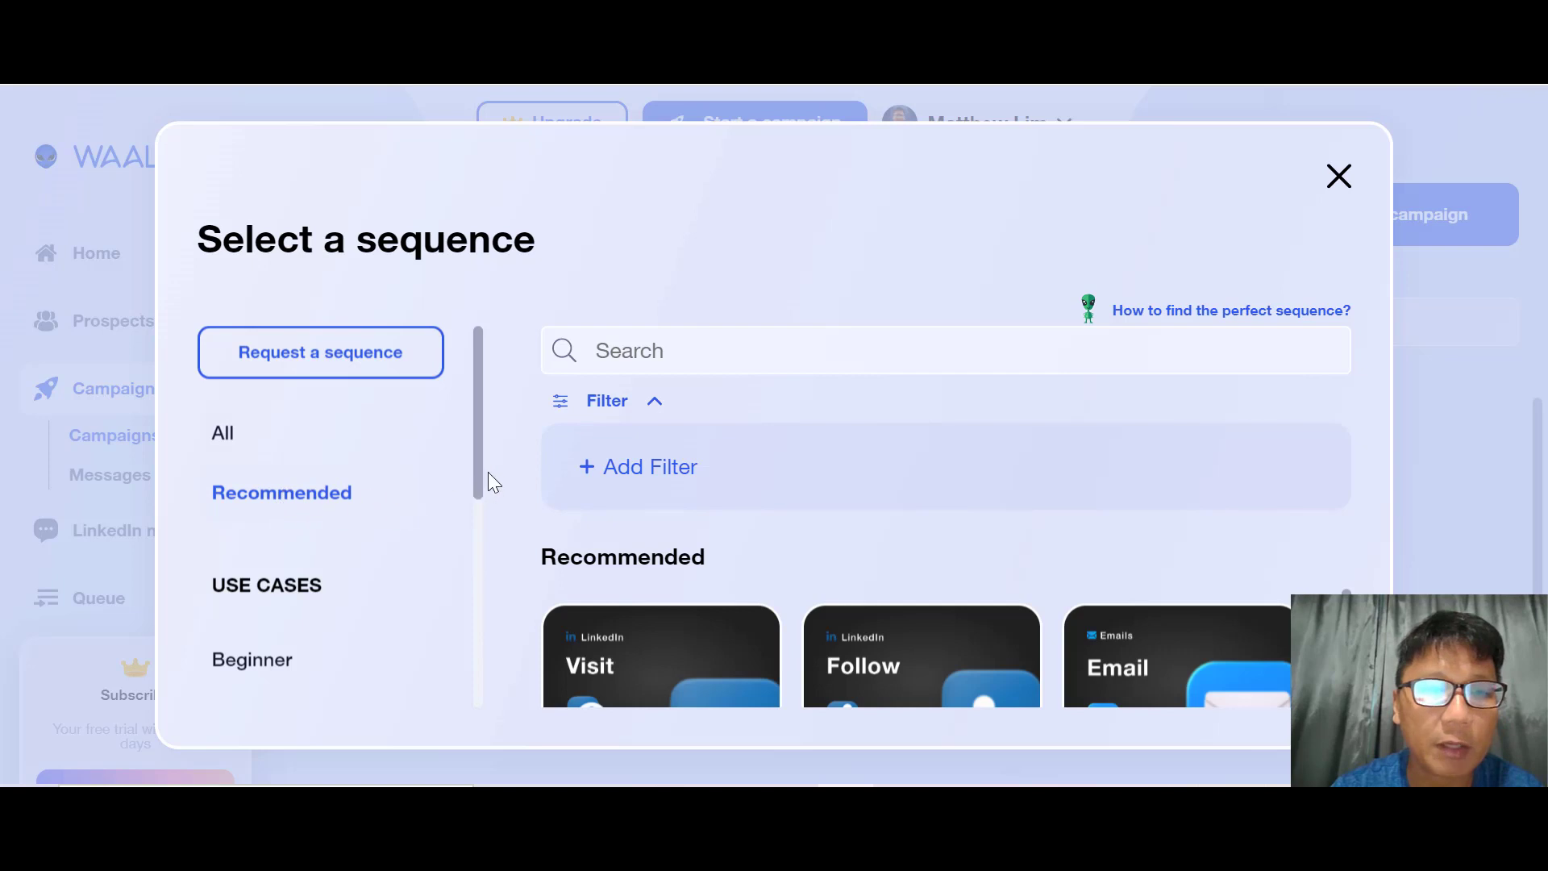
left_click_drag(481, 453, 480, 594)
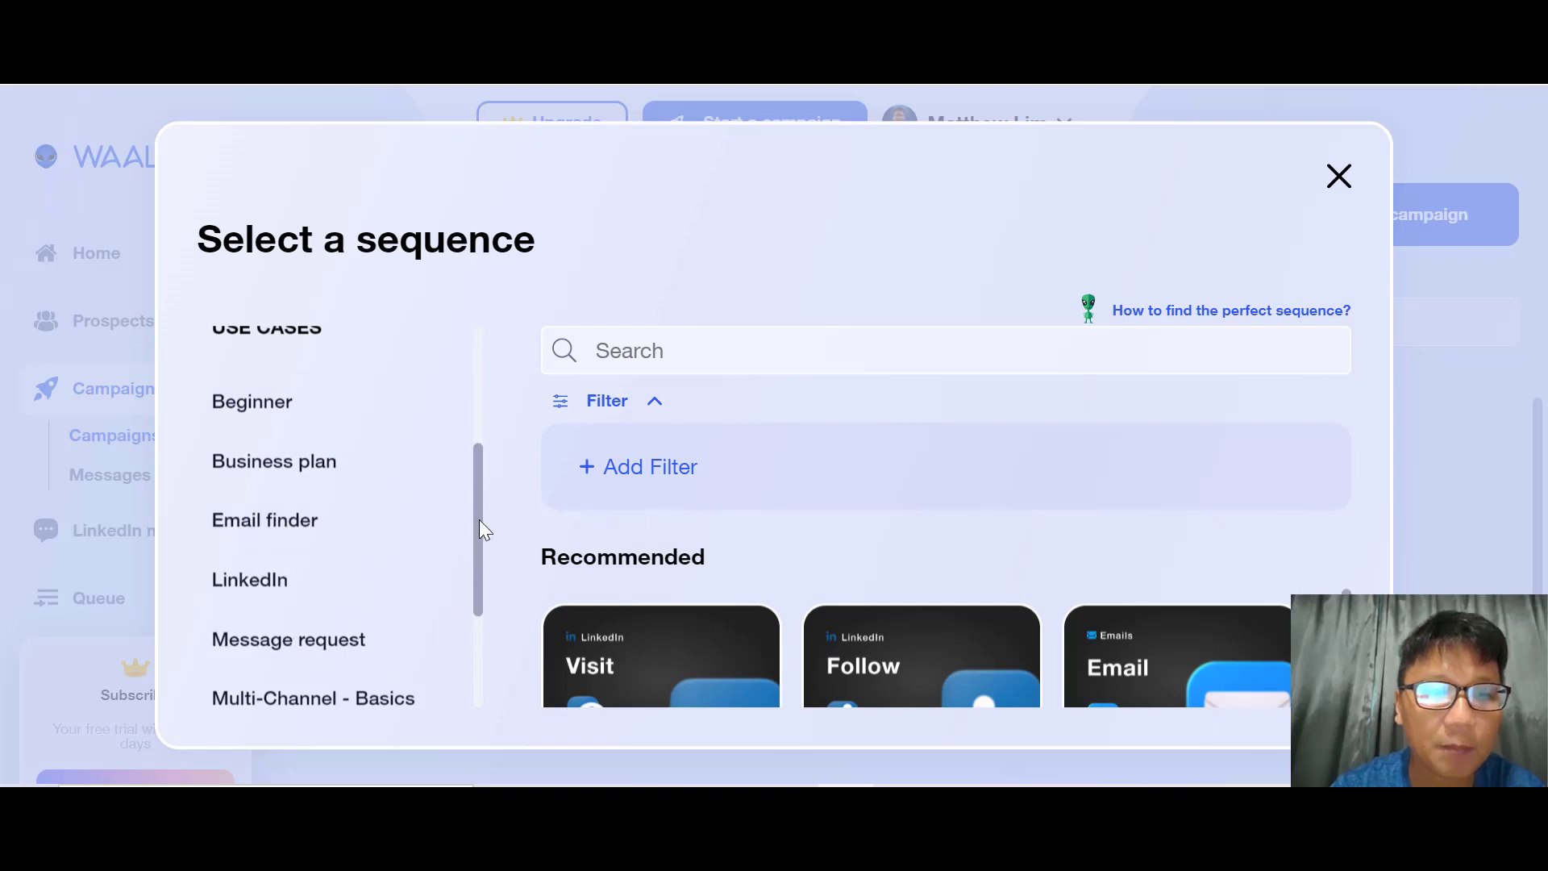
left_click_drag(482, 535, 483, 635)
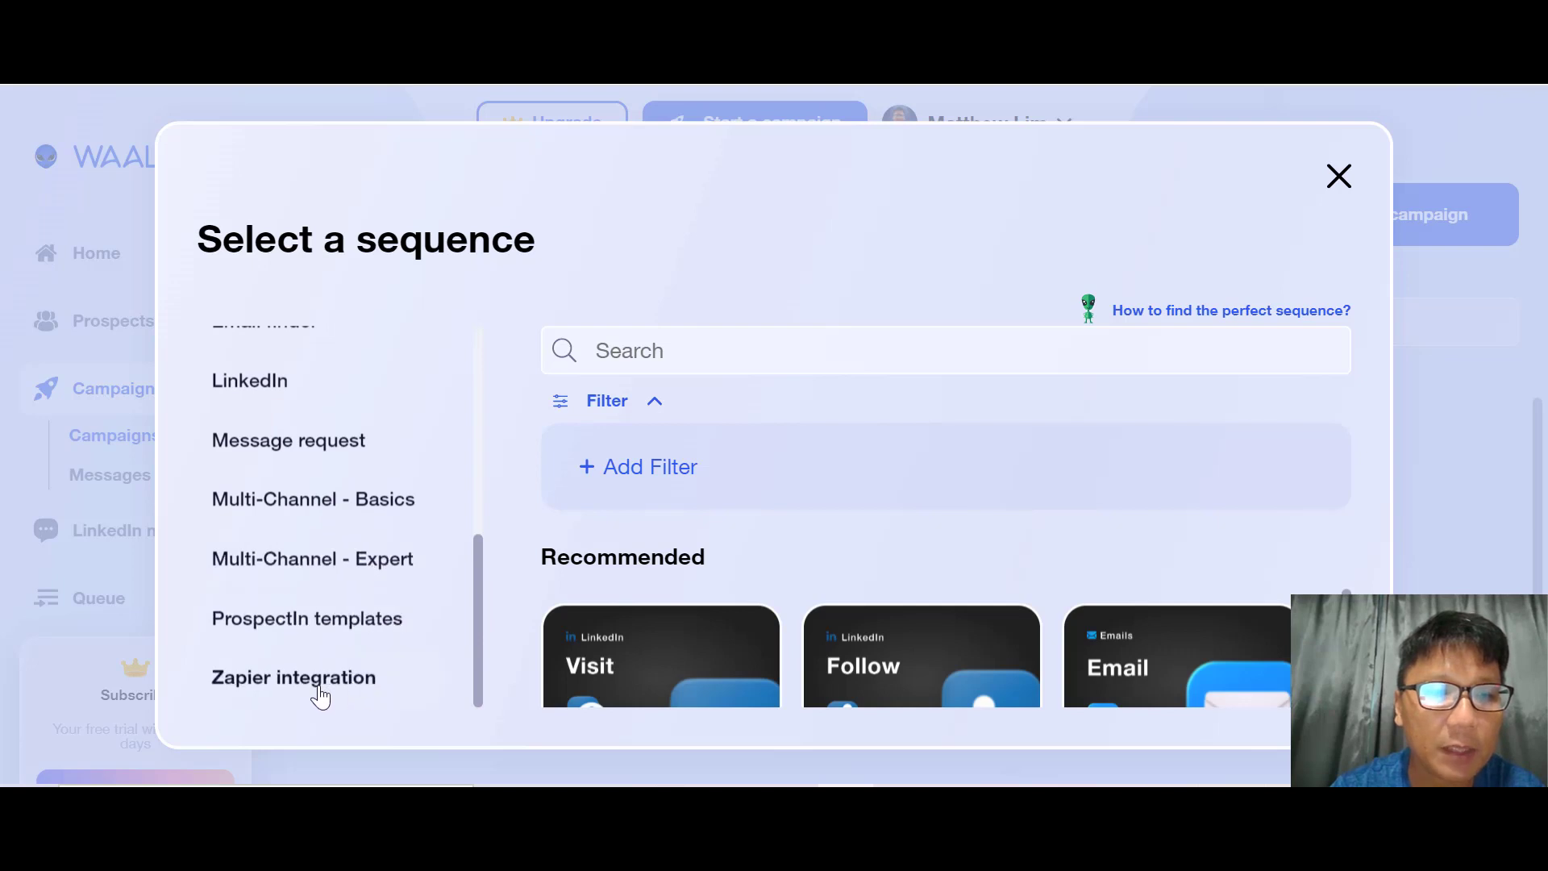
left_click_drag(480, 656, 480, 578)
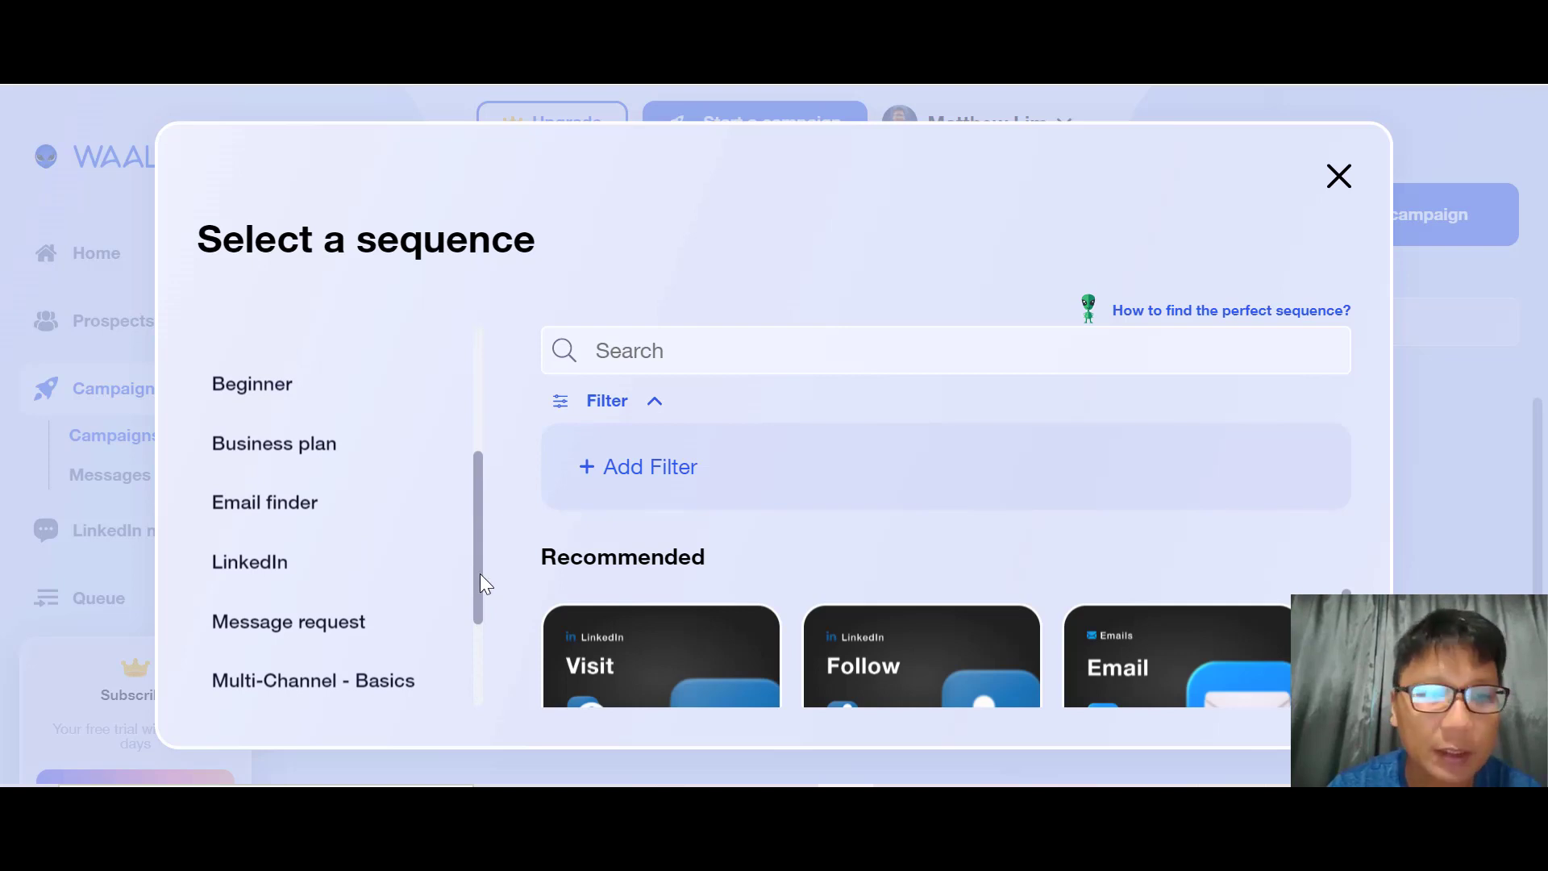
left_click_drag(482, 584, 476, 556)
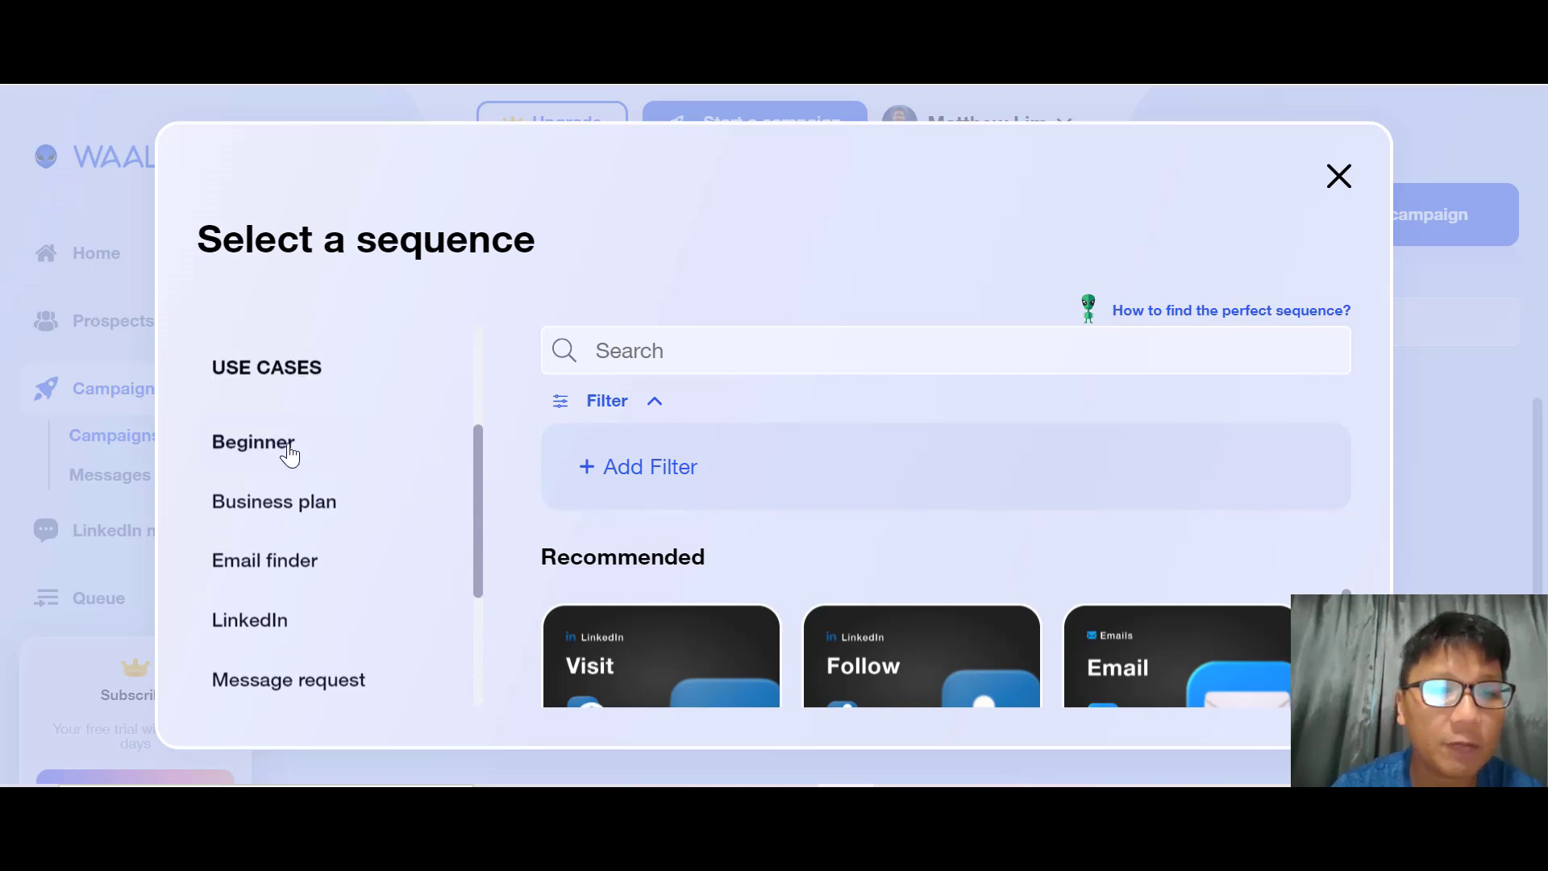
- Filter the sequence templates to Beginner and scroll through the Beginner cards
left_click(290, 455)
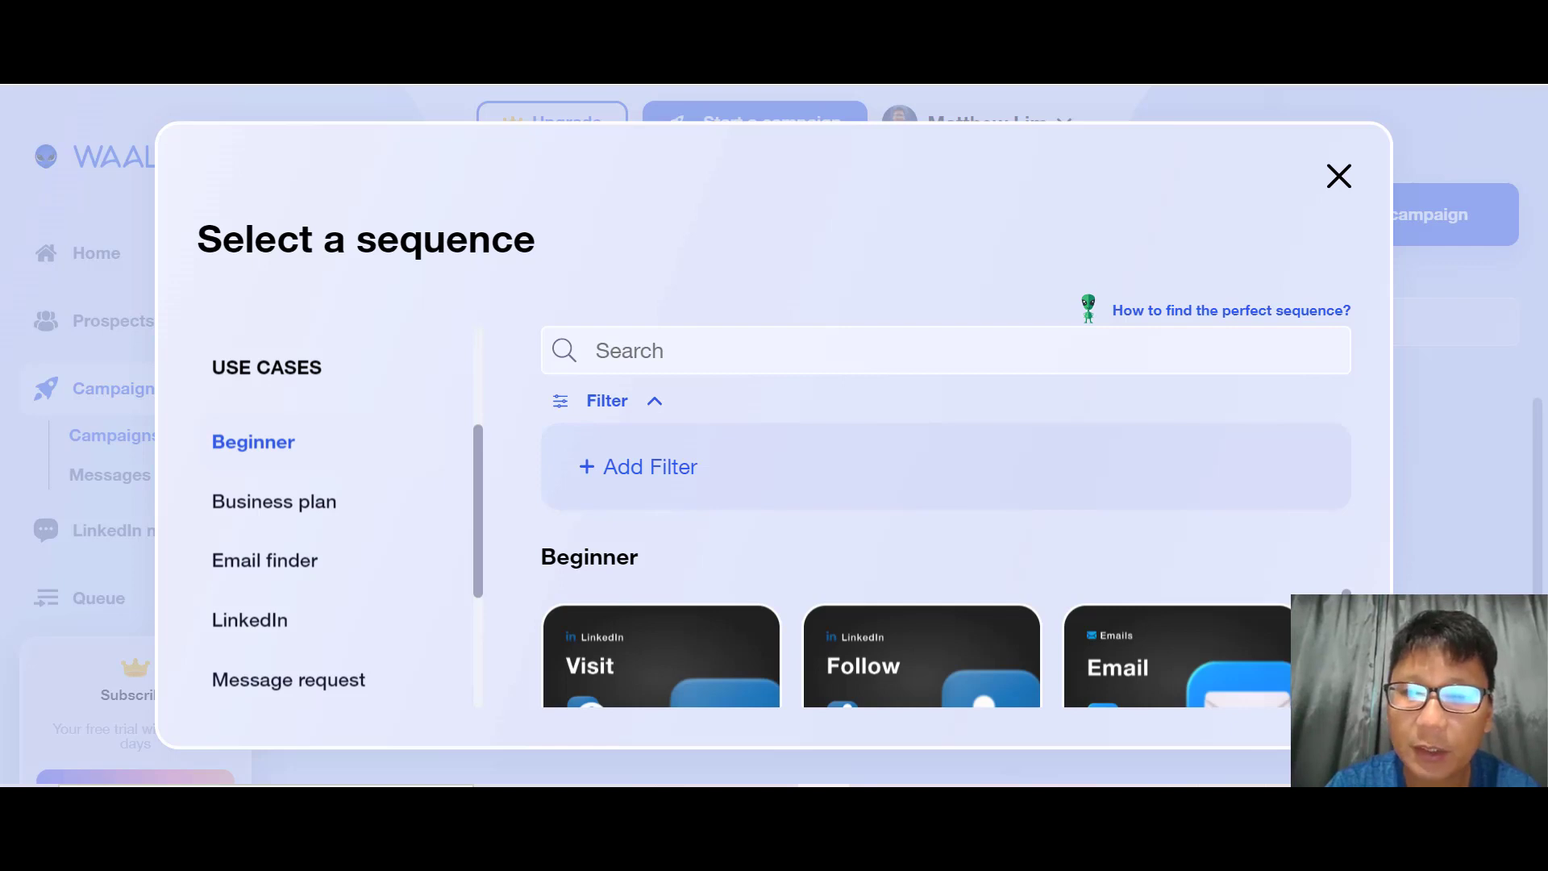
scroll(915, 653, "down", 5)
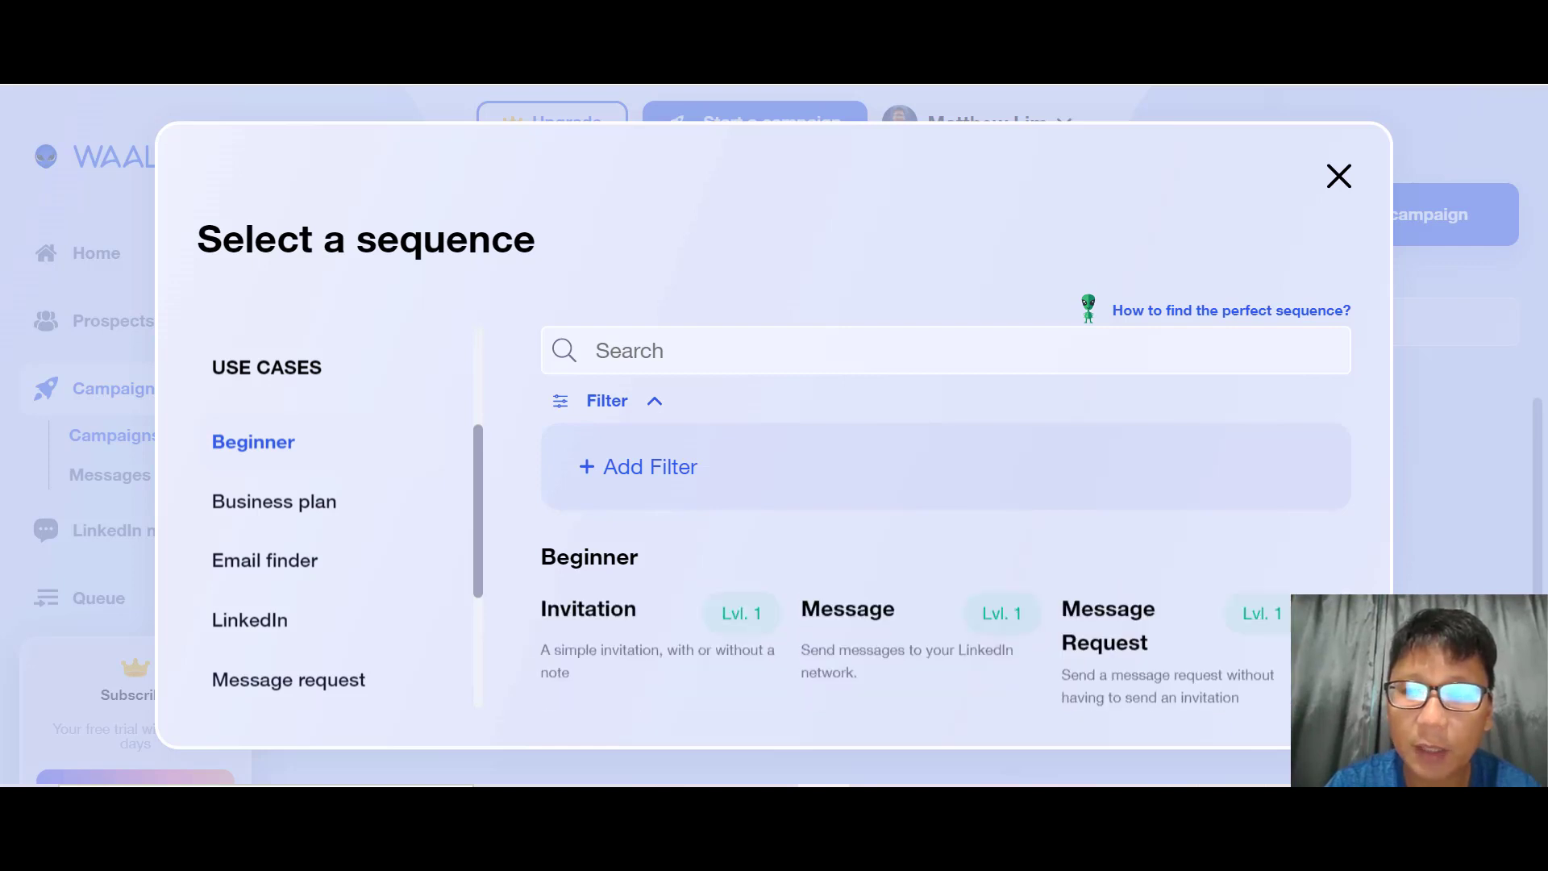
scroll(915, 654, "down", 3)
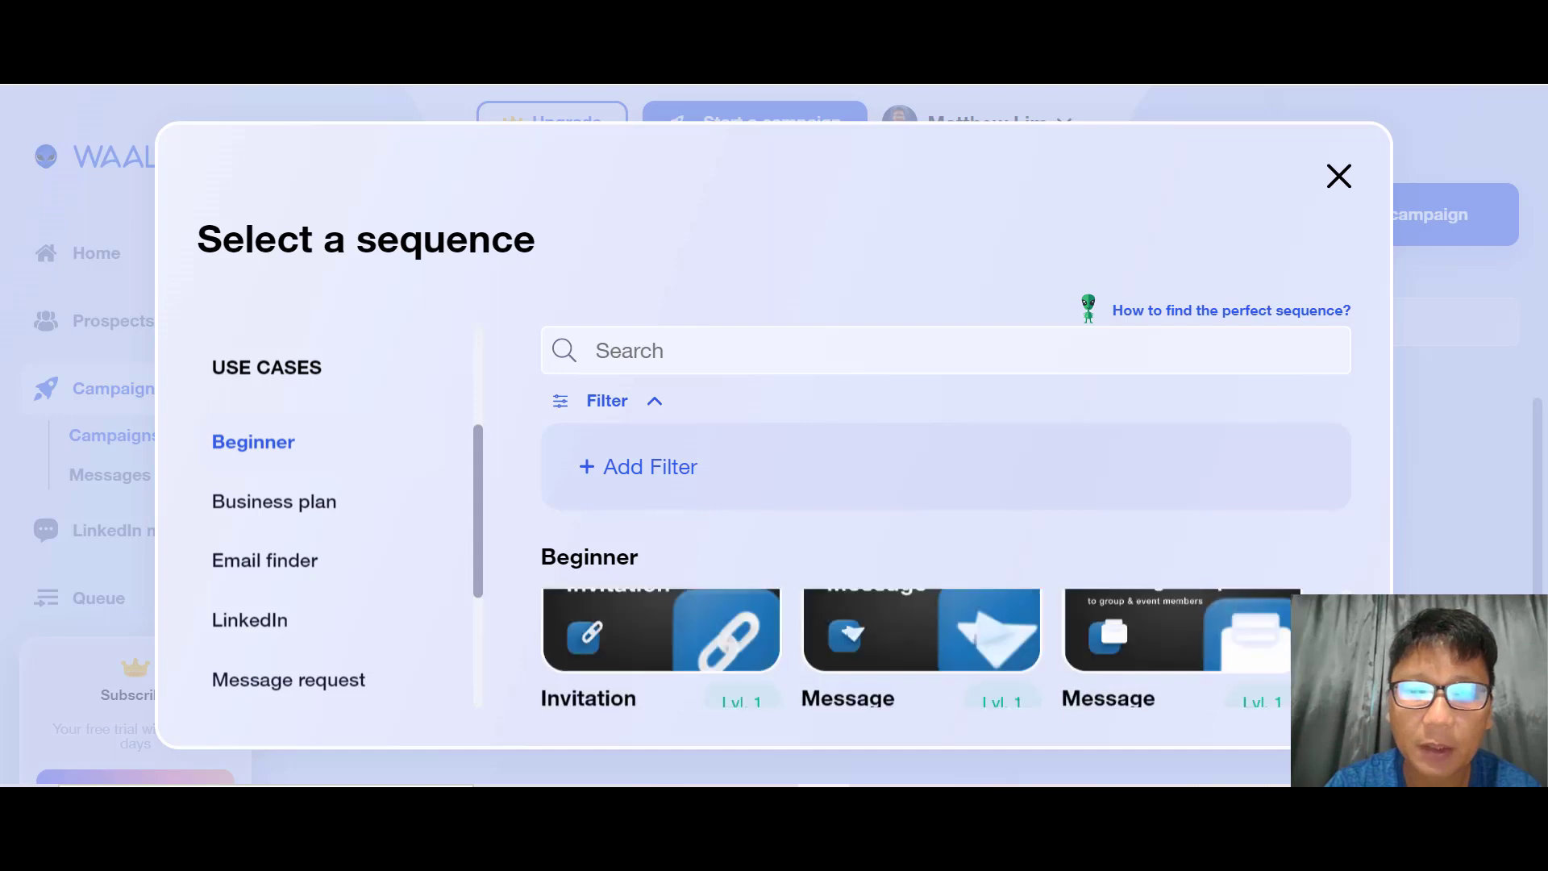
scroll(915, 649, "down", 4)
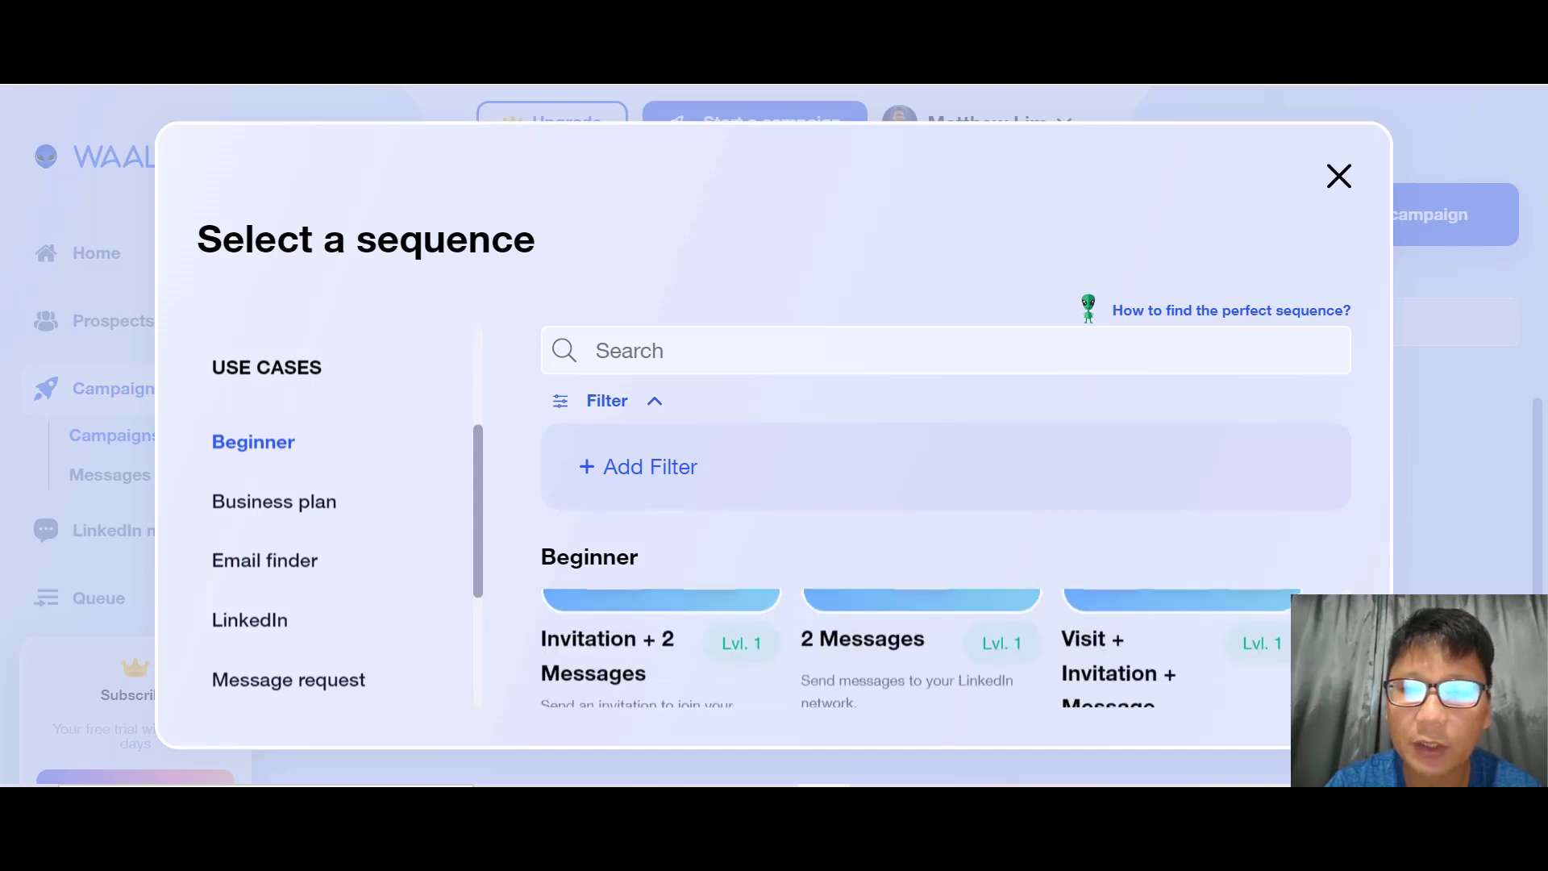
scroll(915, 649, "down", 5)
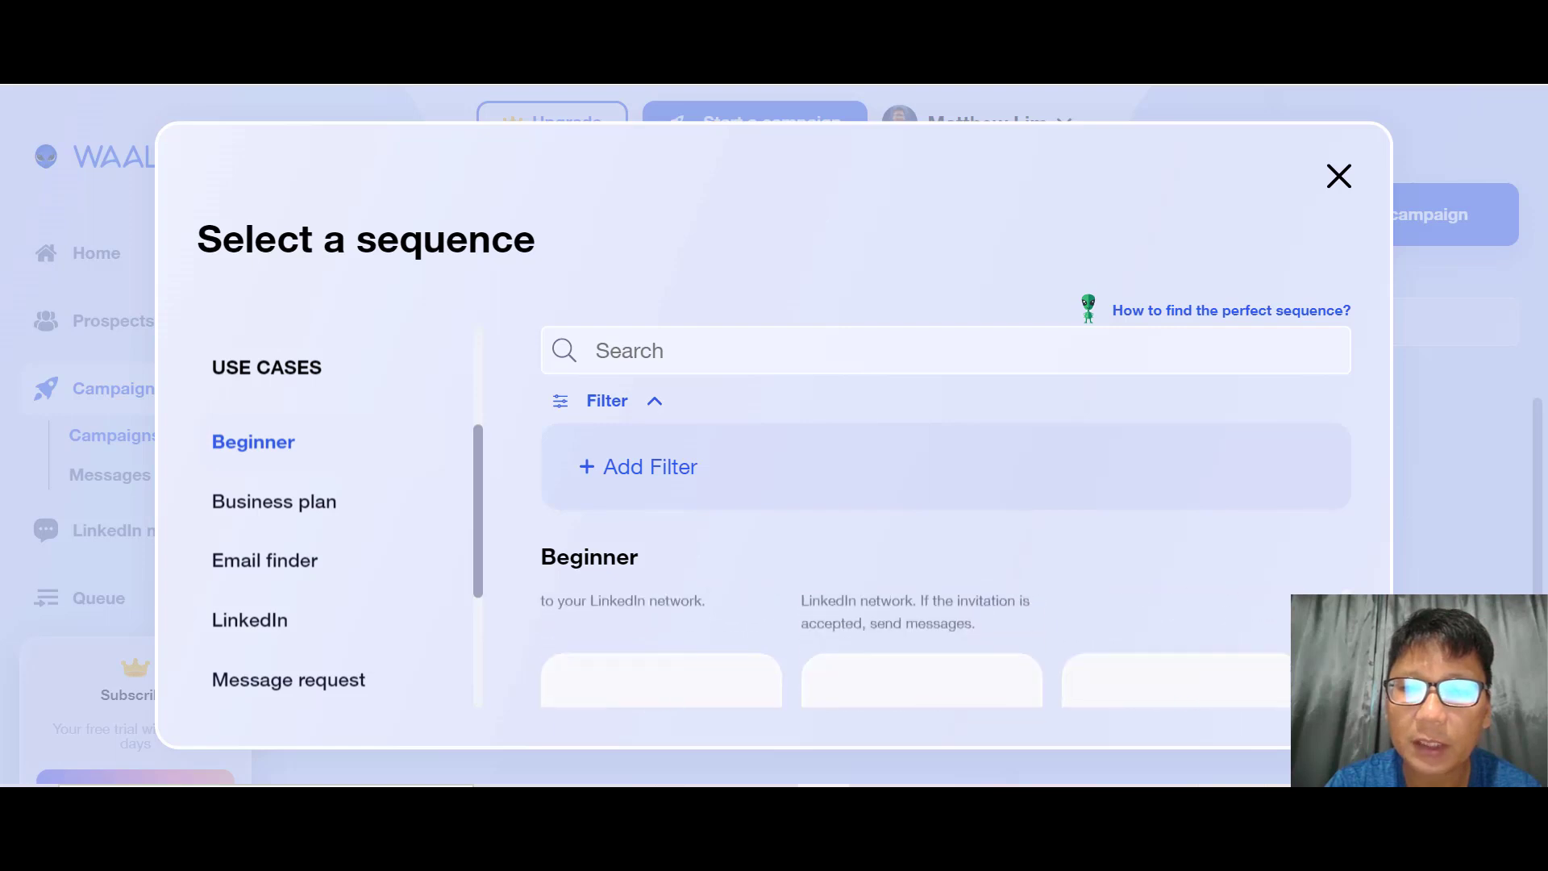
scroll(915, 649, "down", 2)
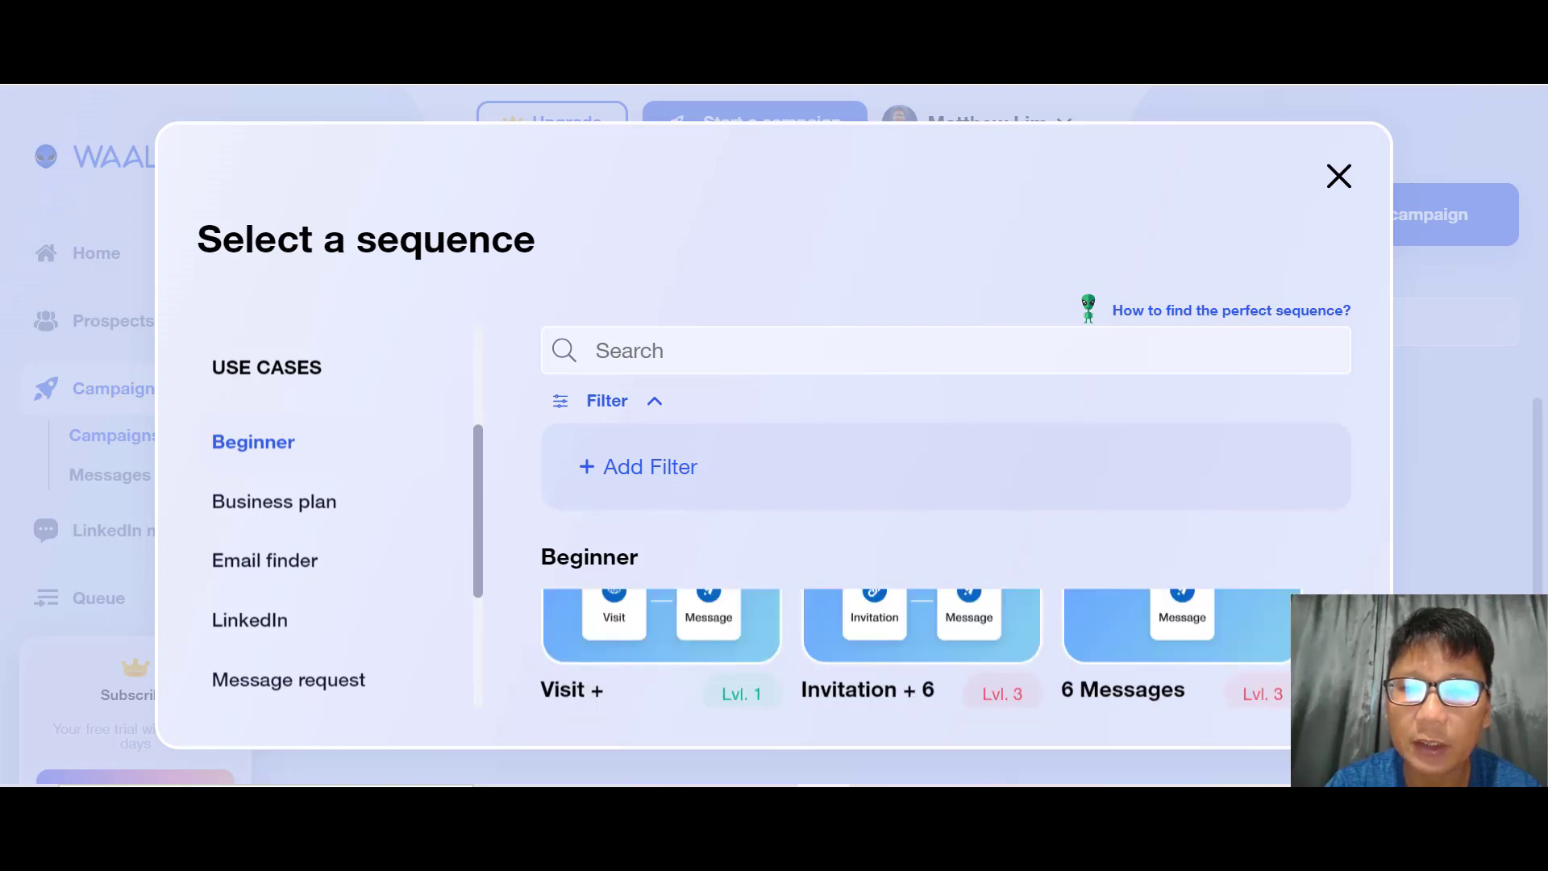
scroll(915, 650, "down", 3)
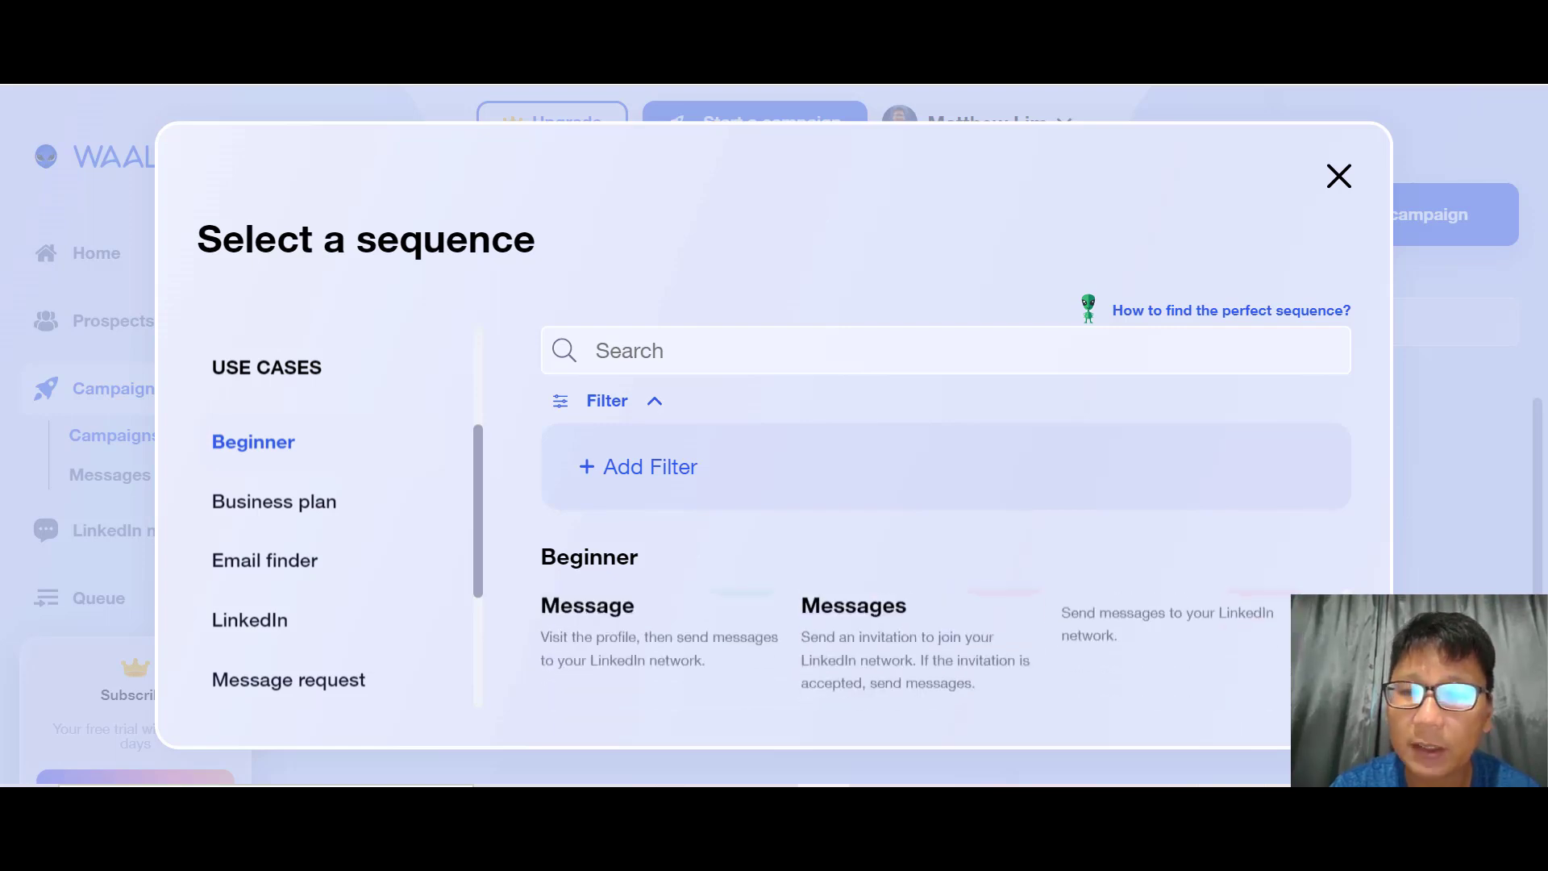
scroll(915, 649, "up", 1)
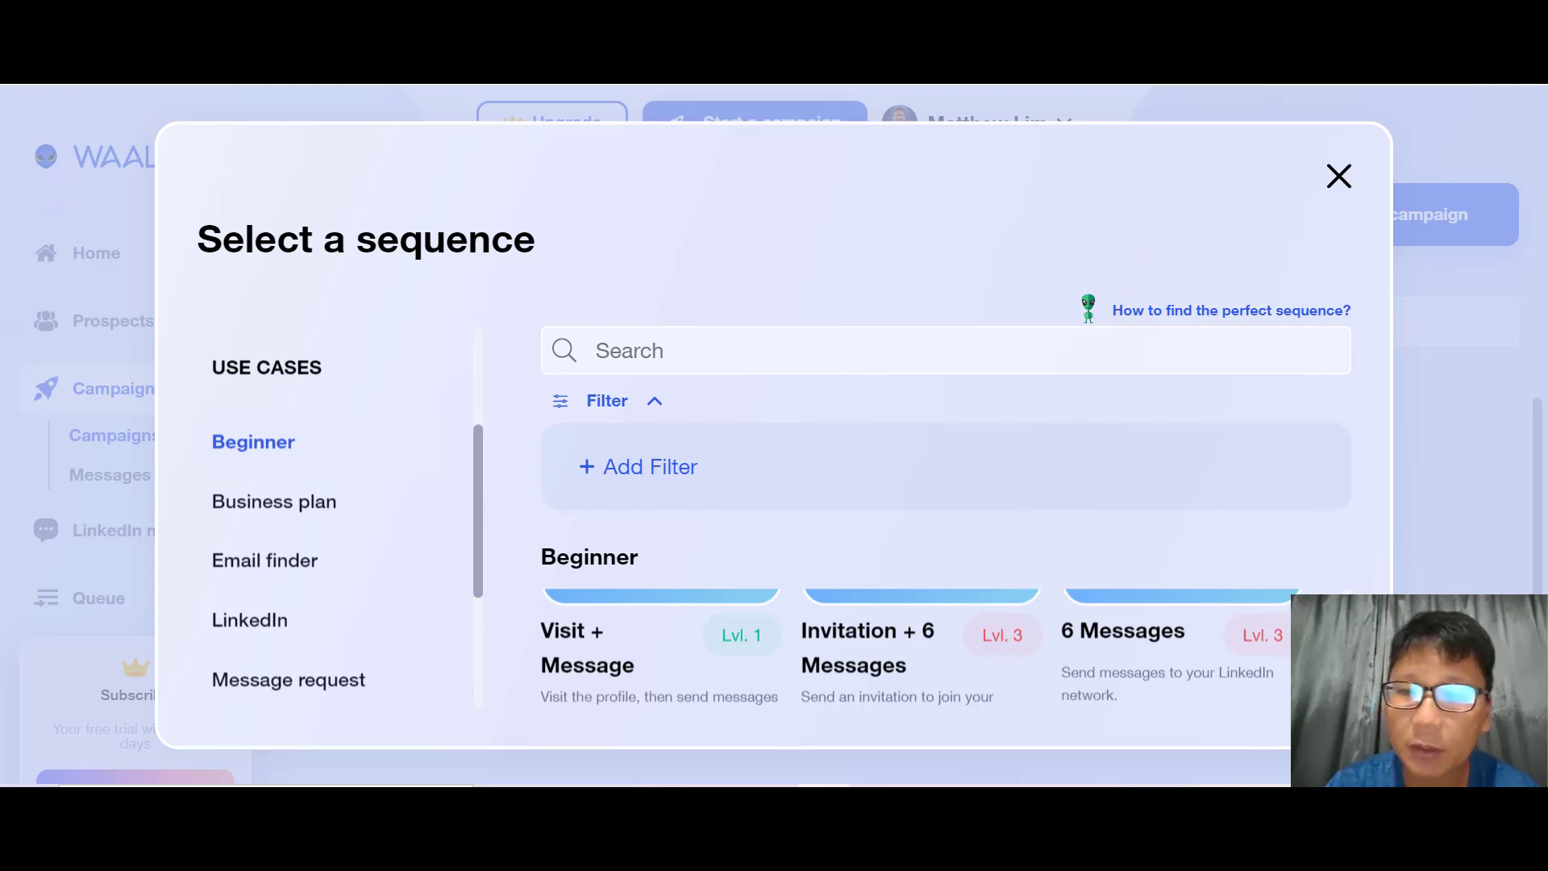
scroll(915, 653, "down", 3)
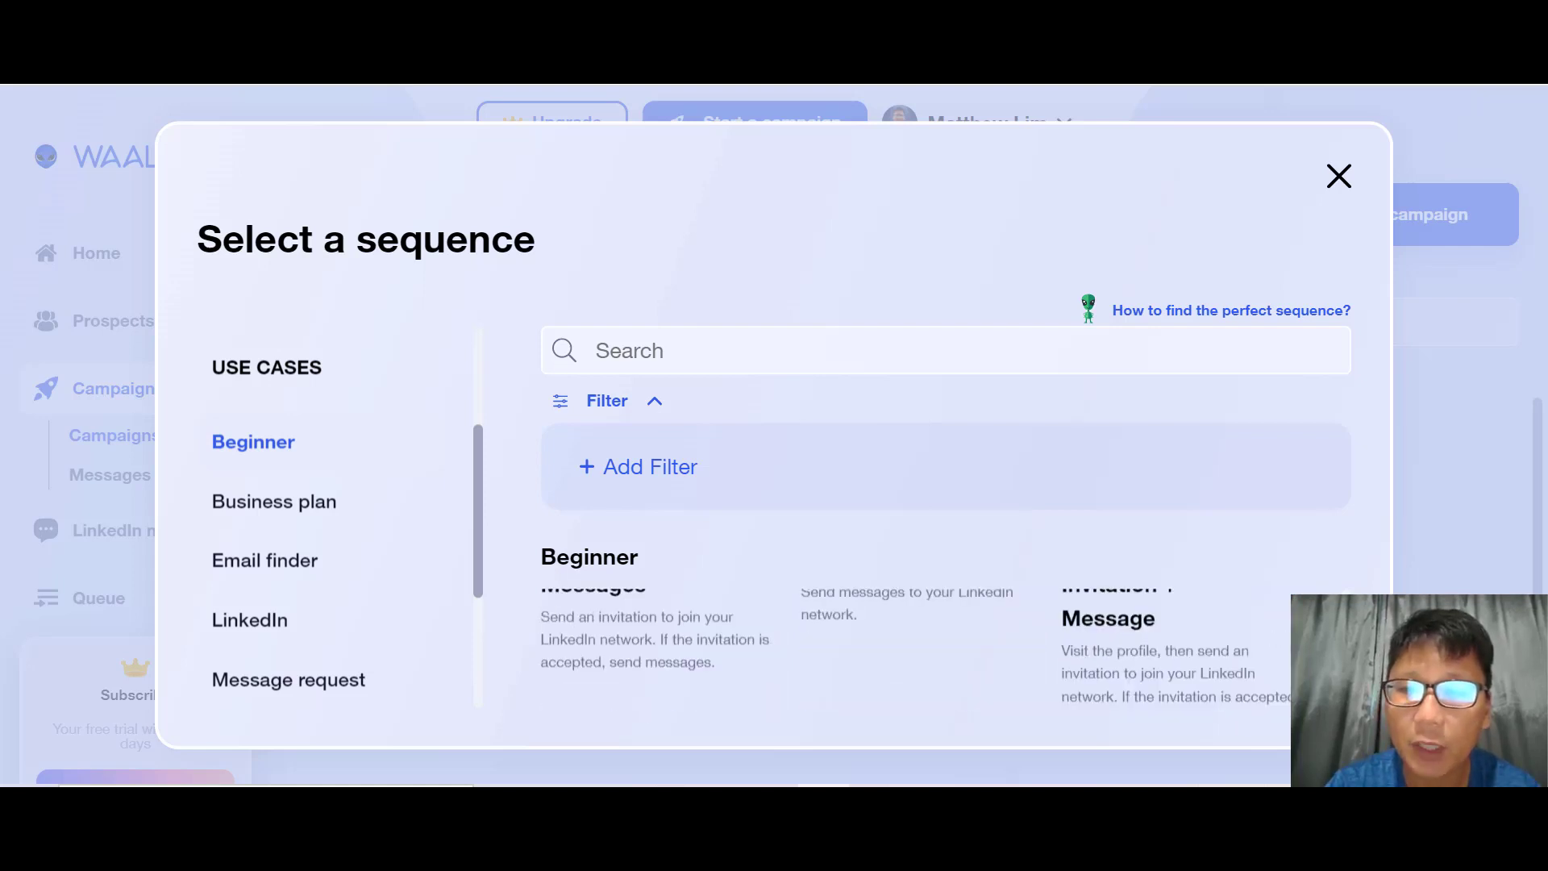
scroll(915, 645, "up", 3)
scroll(915, 645, "down", 3)
scroll(915, 645, "up", 2)
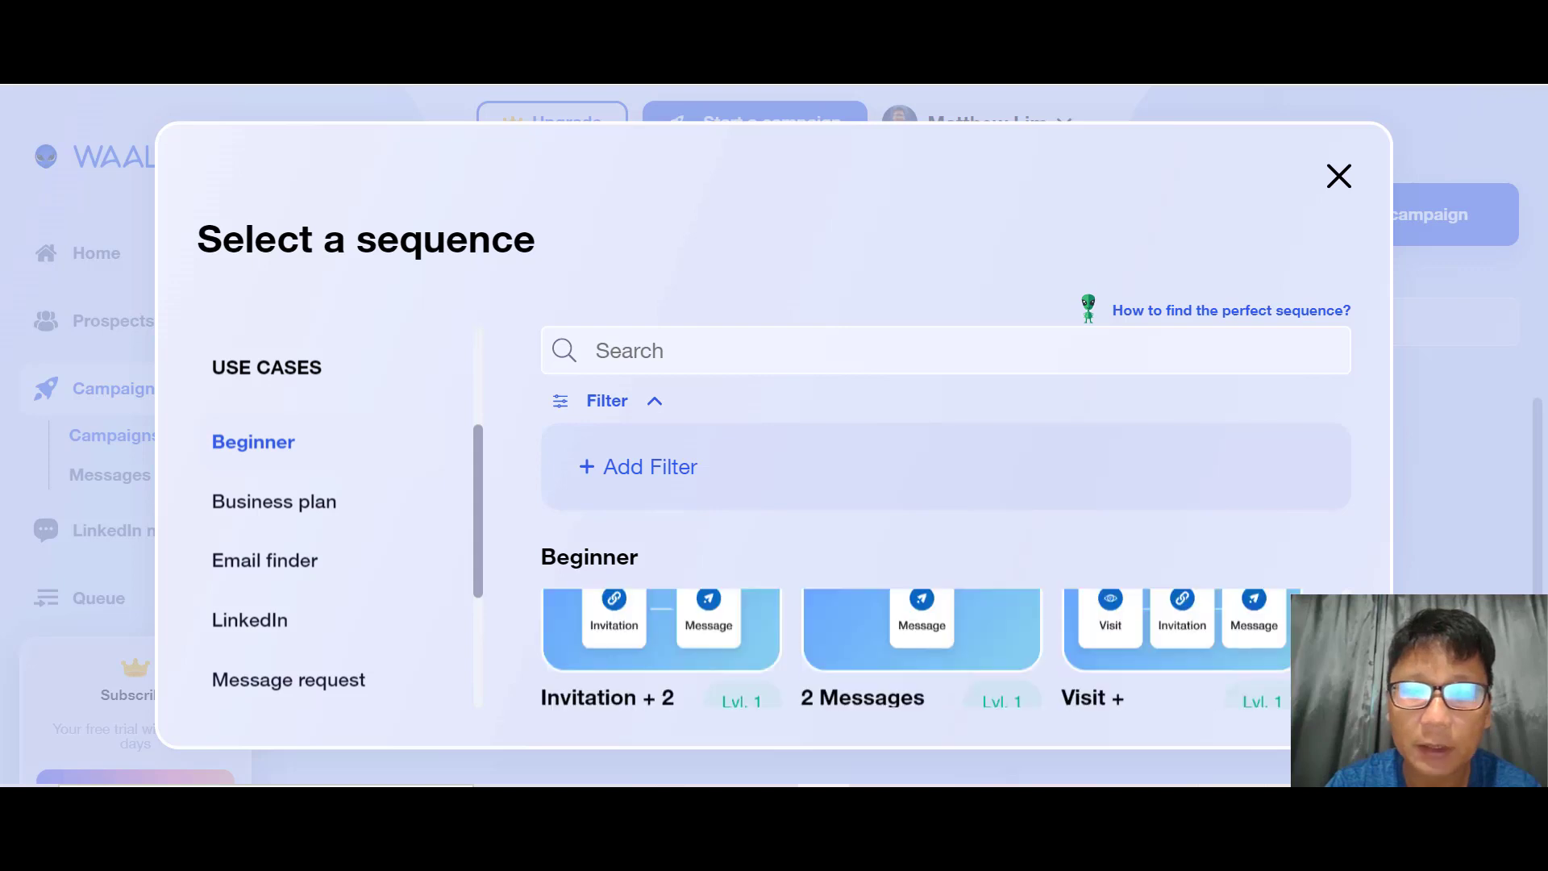
scroll(915, 645, "down", 3)
scroll(915, 645, "up", 3)
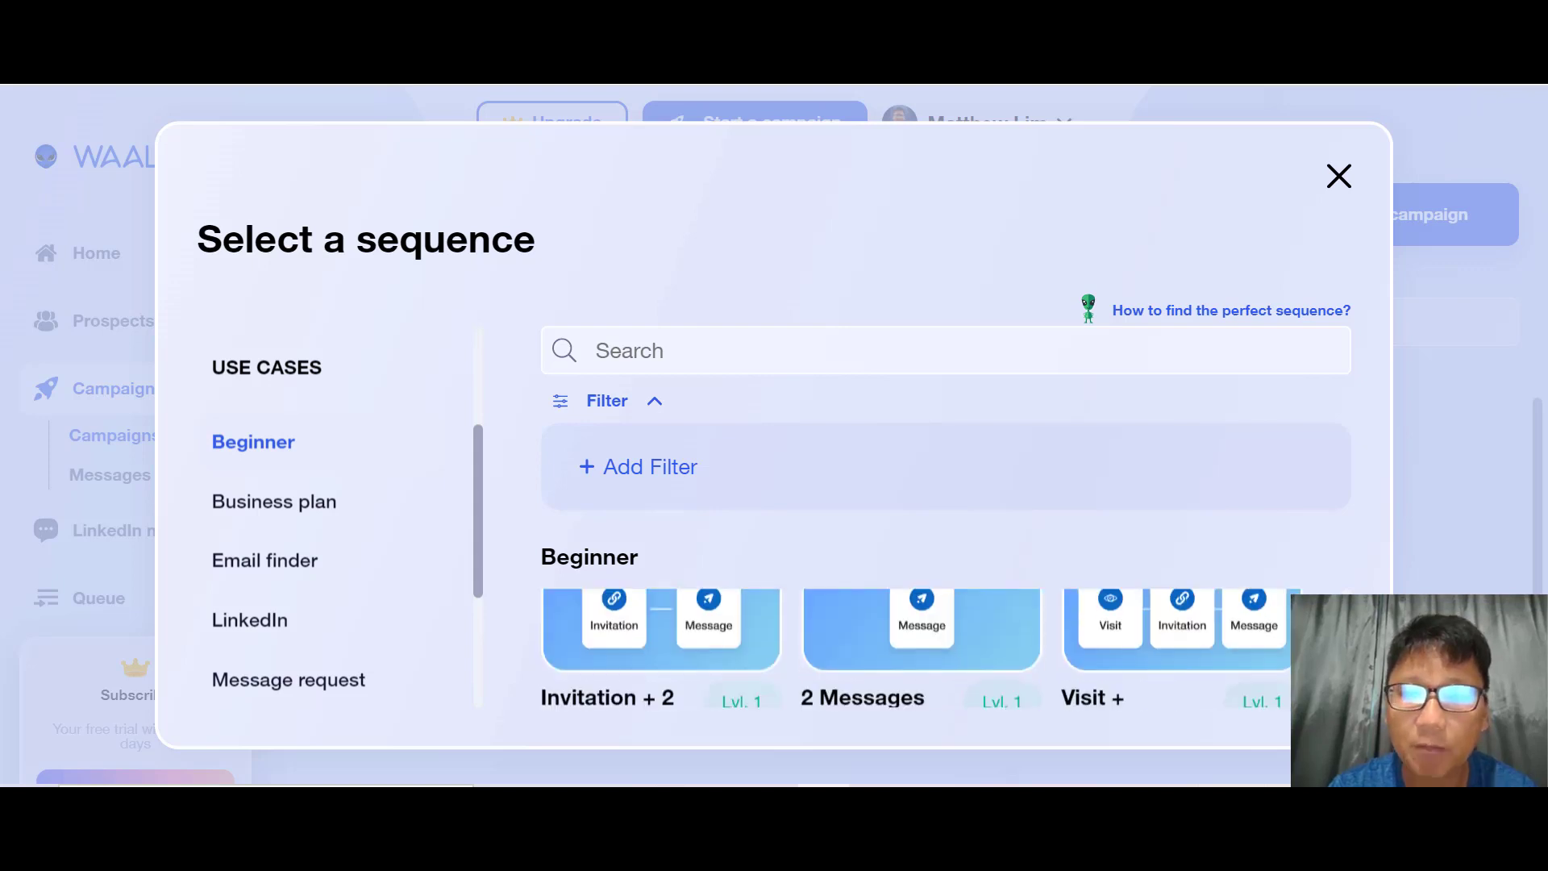
mouse_move(871, 615)
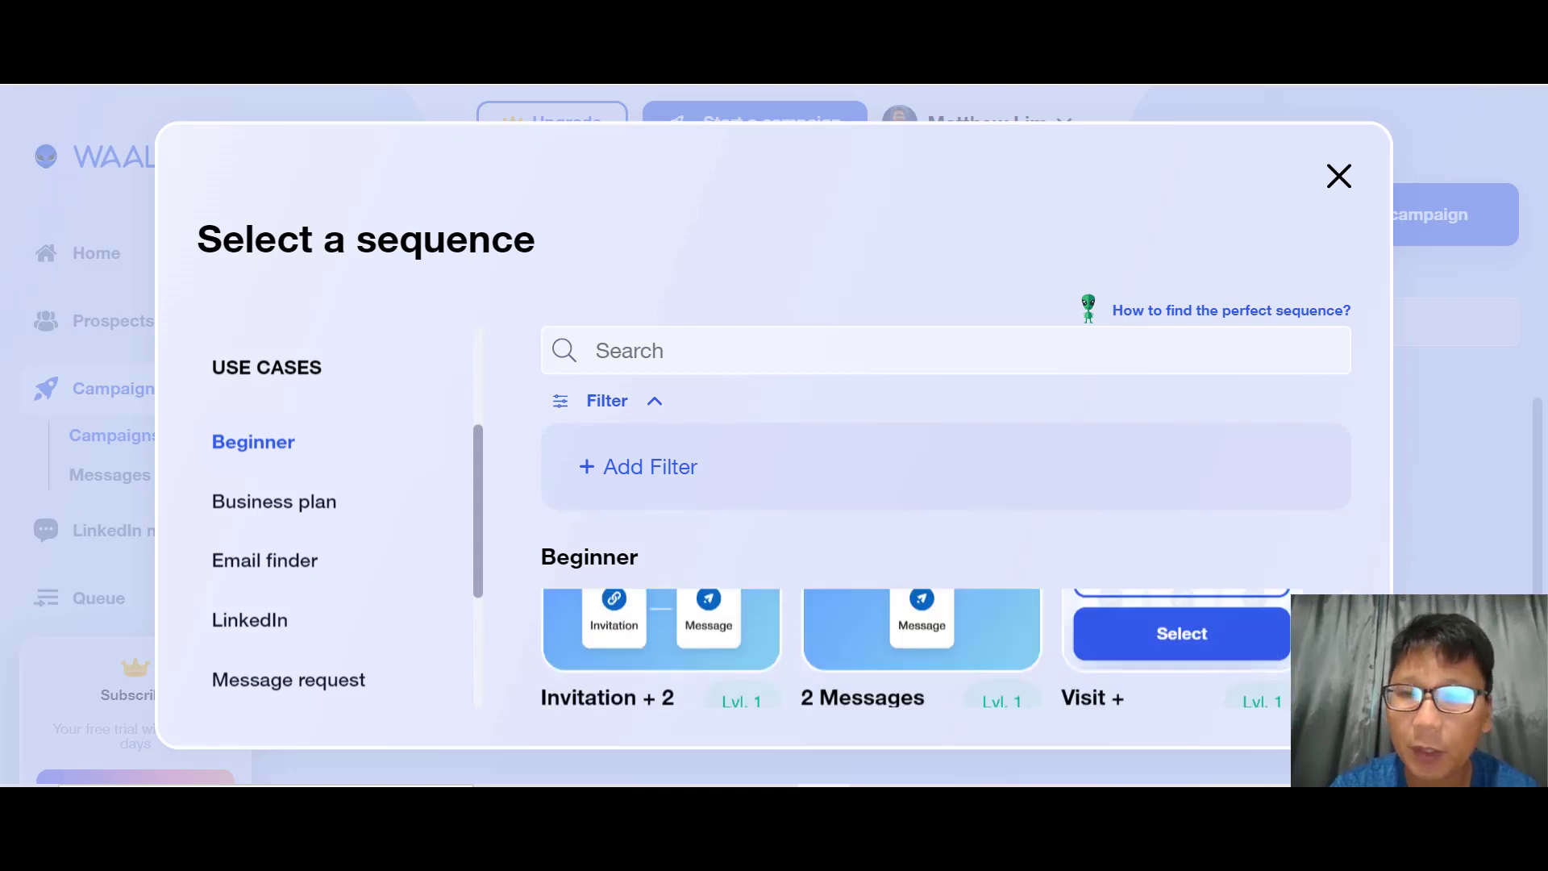
scroll(915, 645, "down", 2)
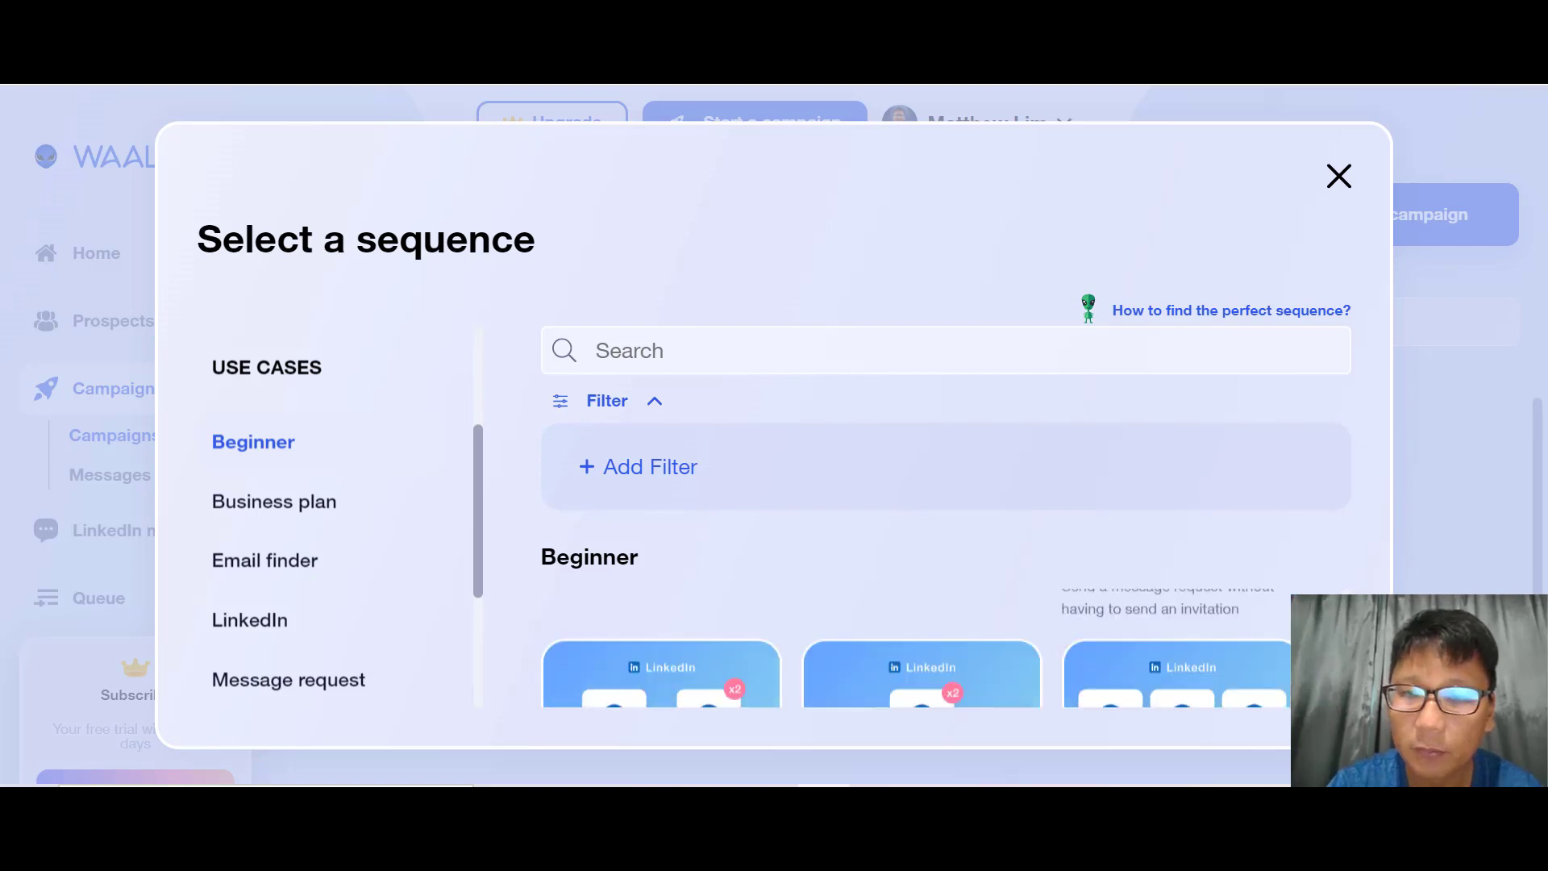
scroll(1072, 629, "down", 1)
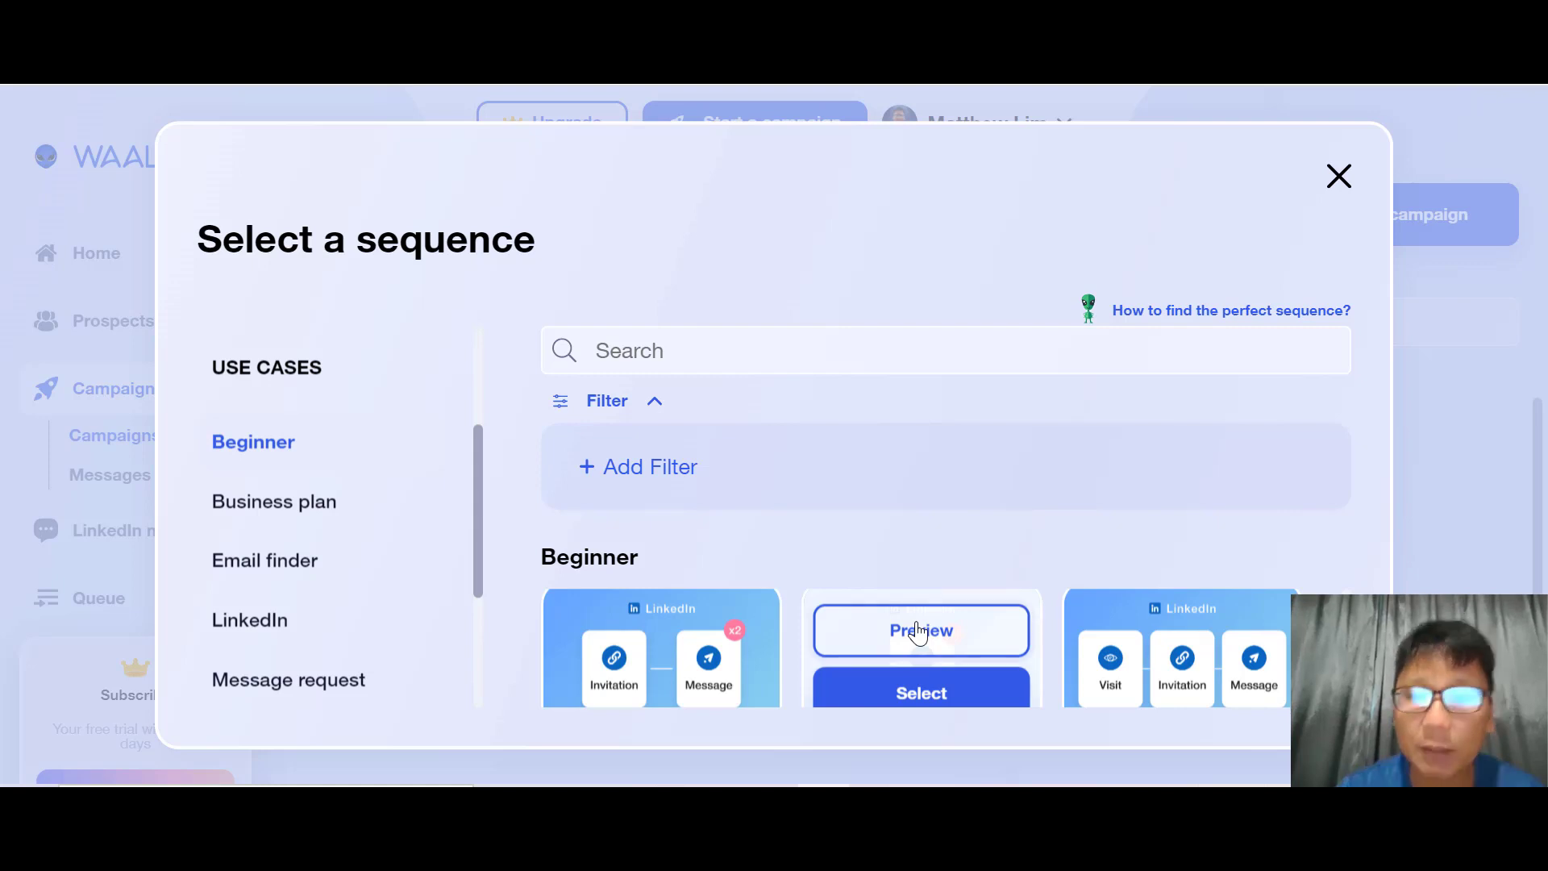
- Preview the 2 Messages template and build the campaign from it
left_click(918, 632)
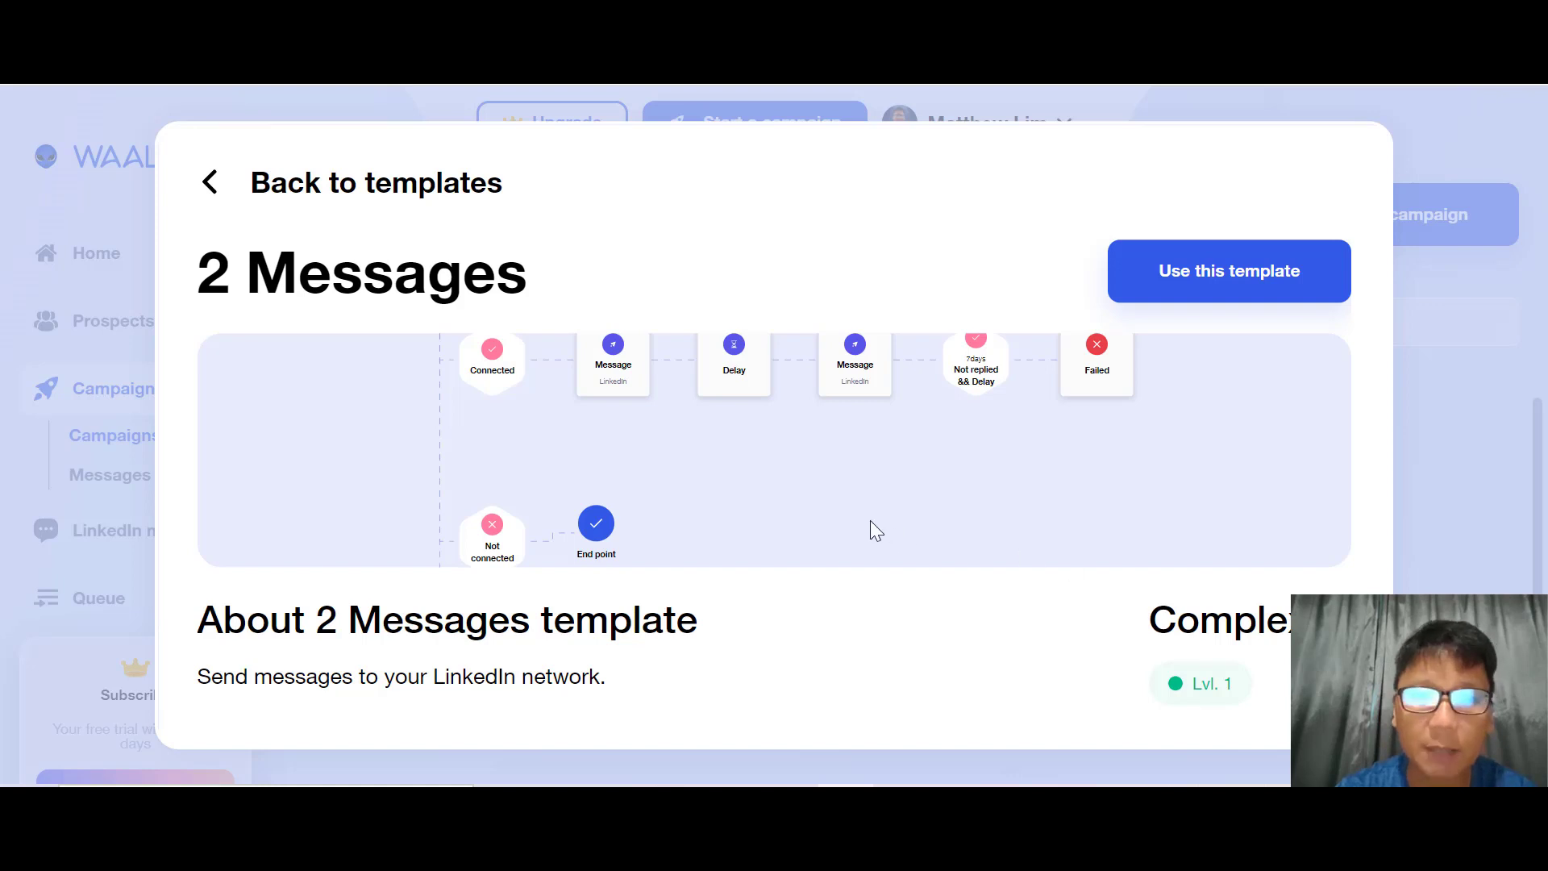
left_click(1243, 269)
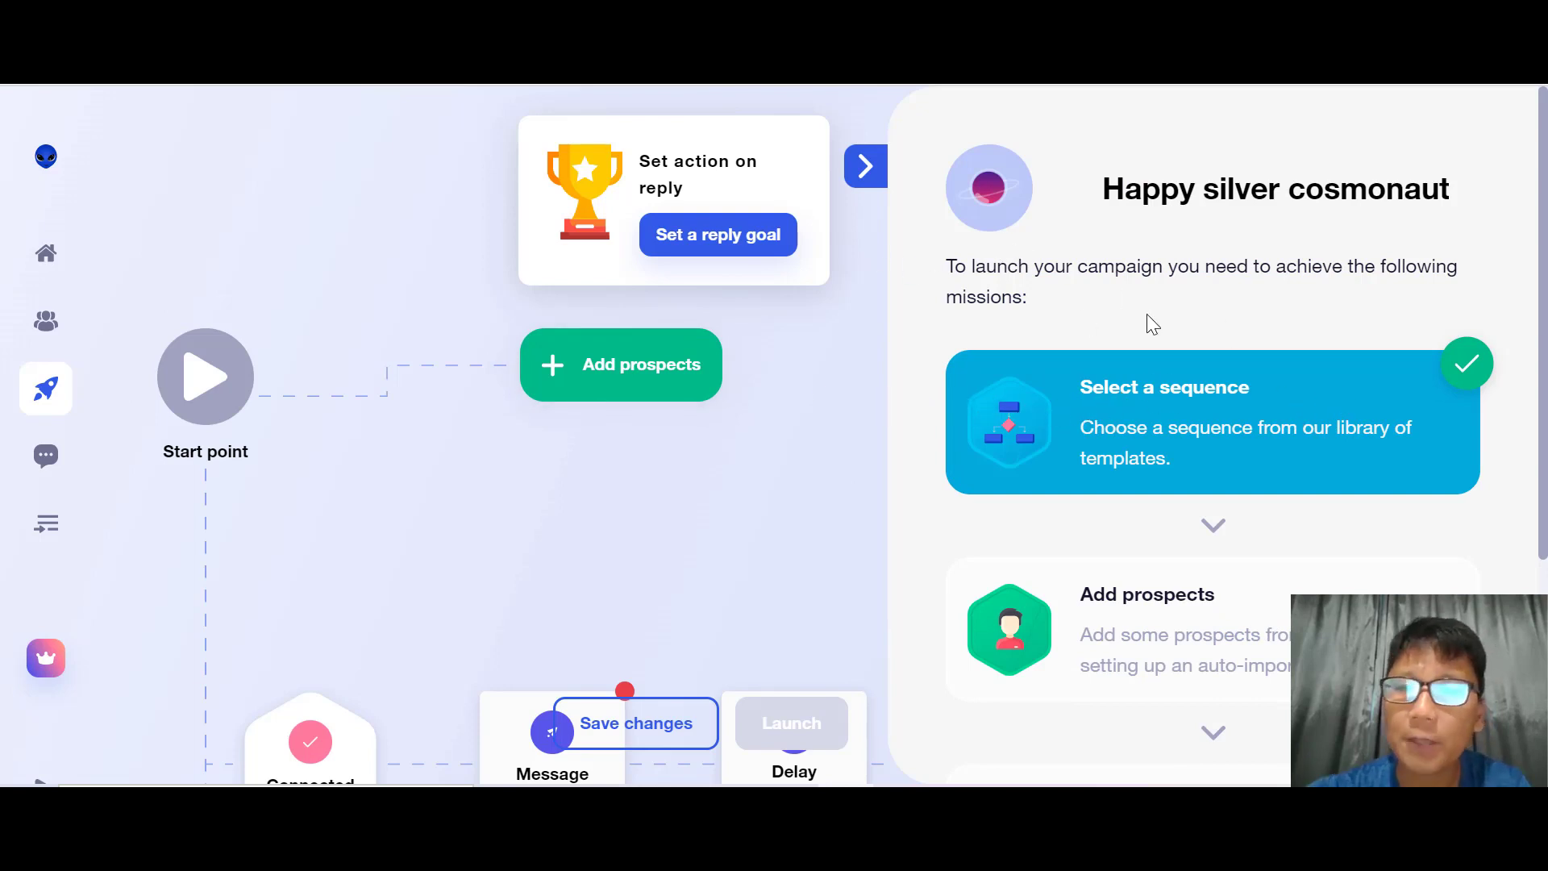
scroll(1152, 323, "down", 3)
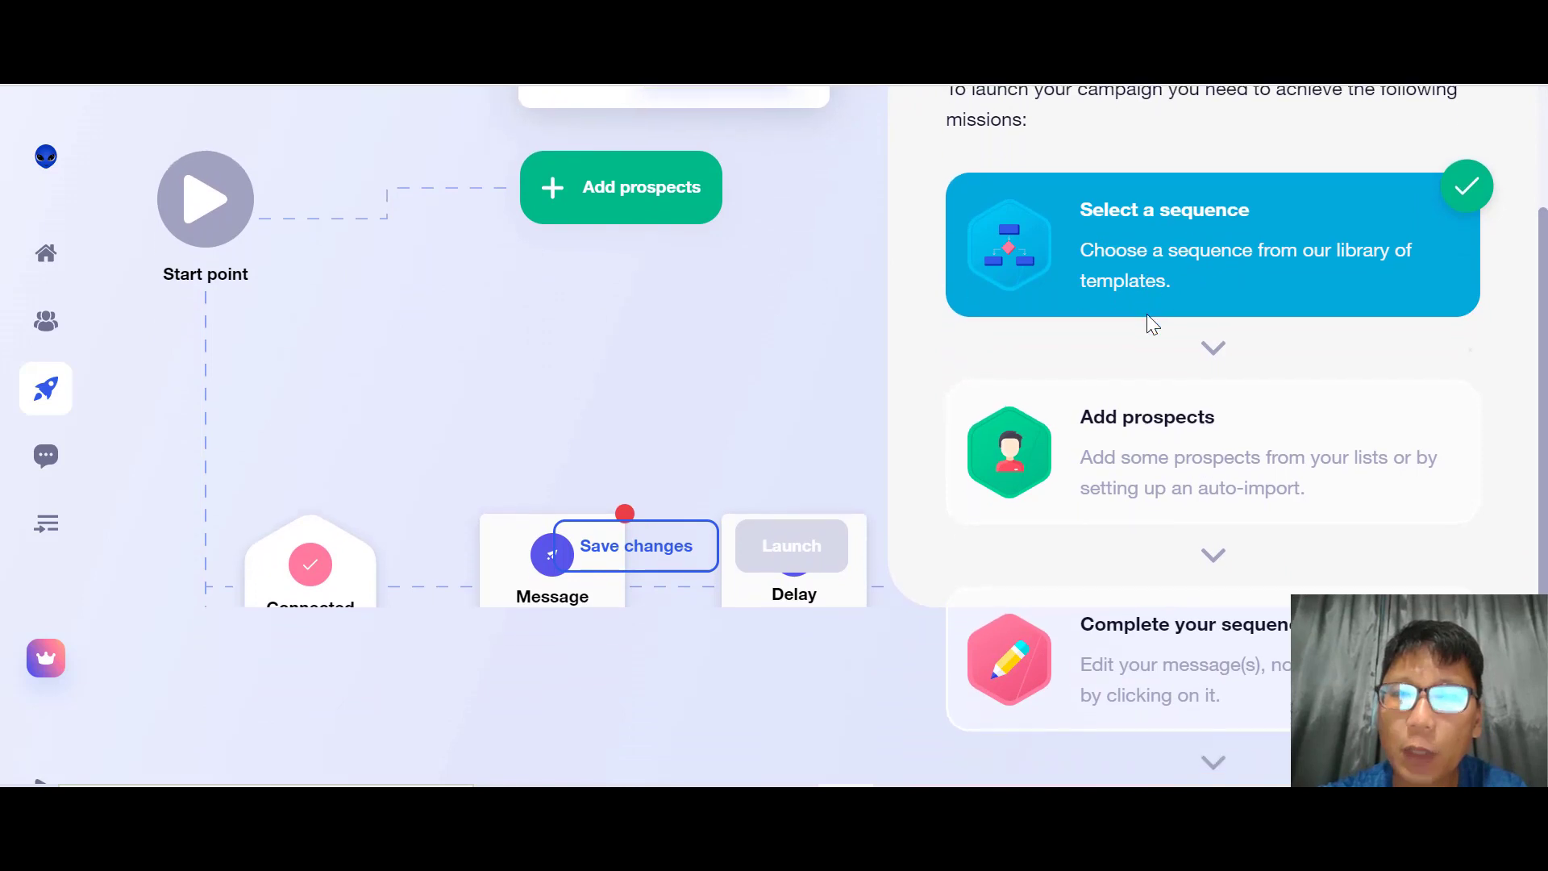
scroll(1152, 323, "up", 2)
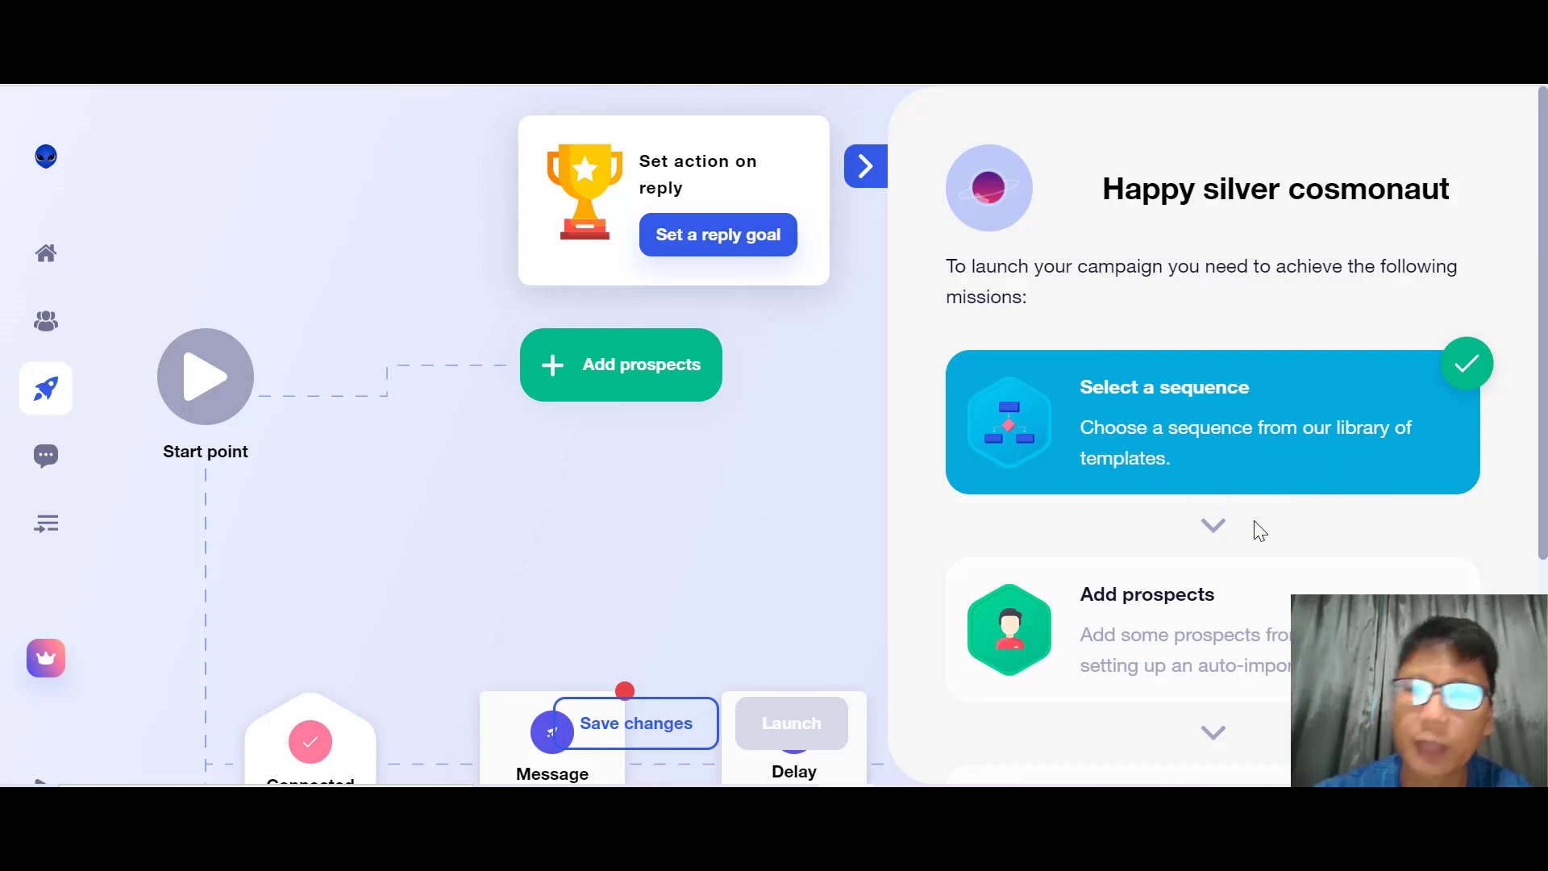
scroll(1255, 523, "down", 2)
scroll(1255, 521, "down", 2)
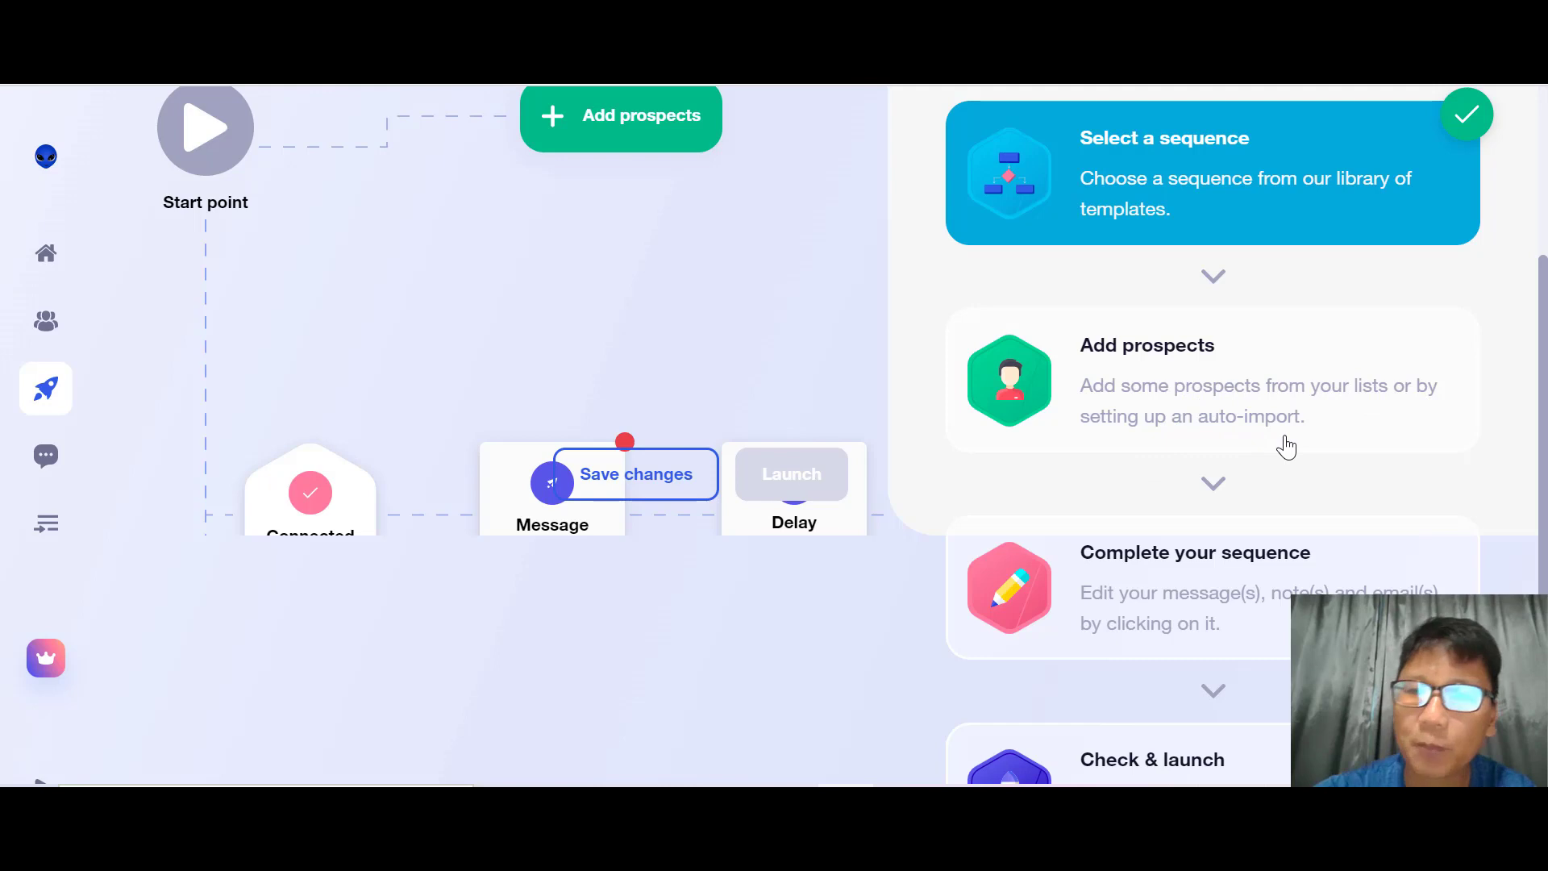
scroll(1282, 444, "down", 1)
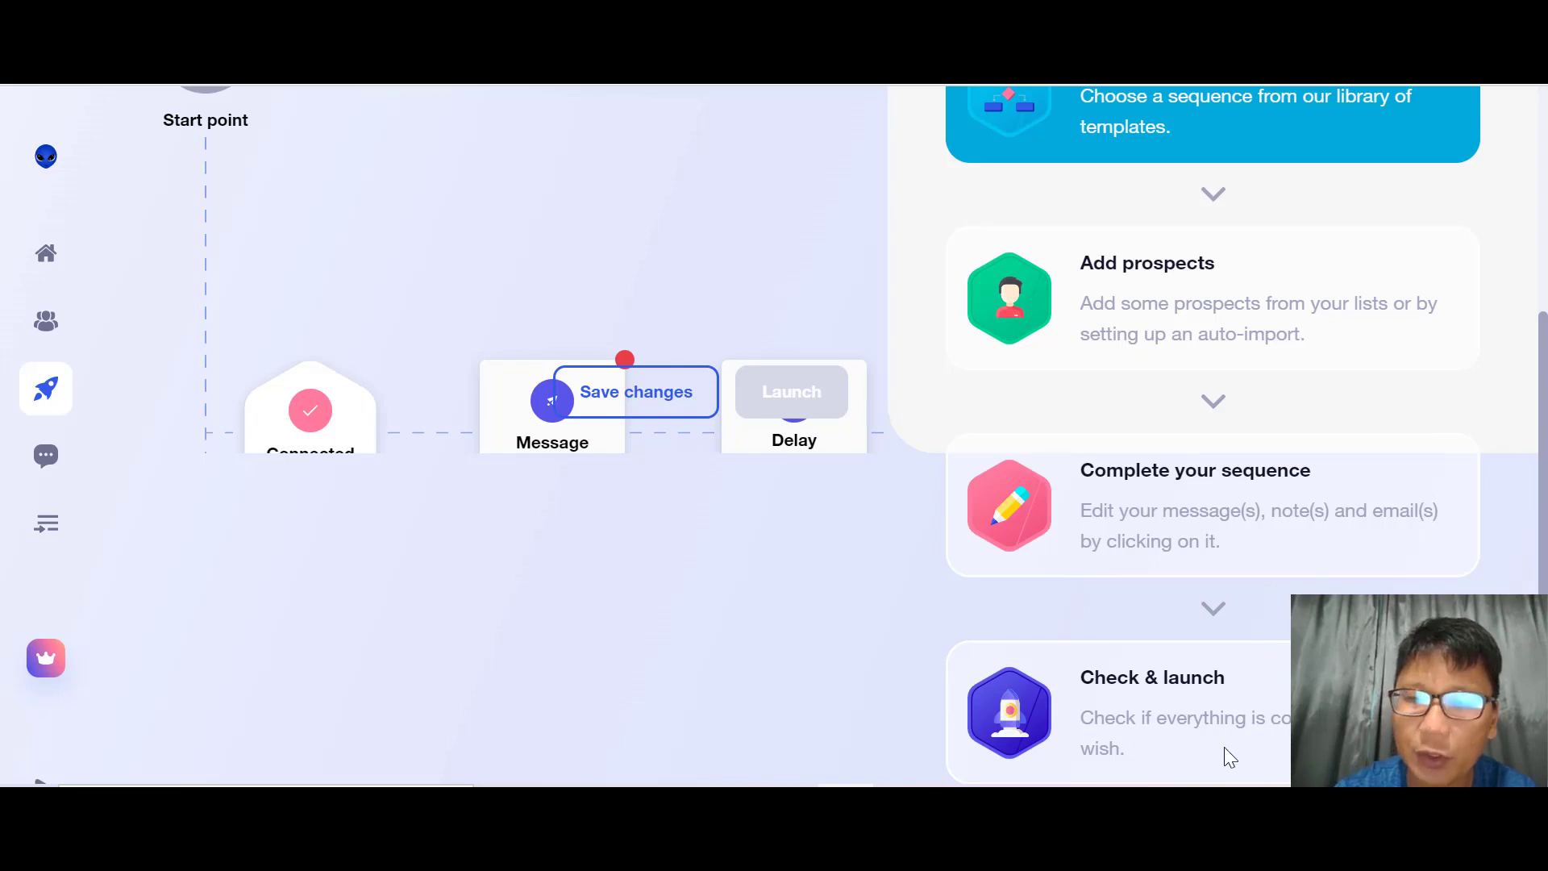
scroll(1224, 757, "up", 1)
scroll(1224, 747, "up", 4)
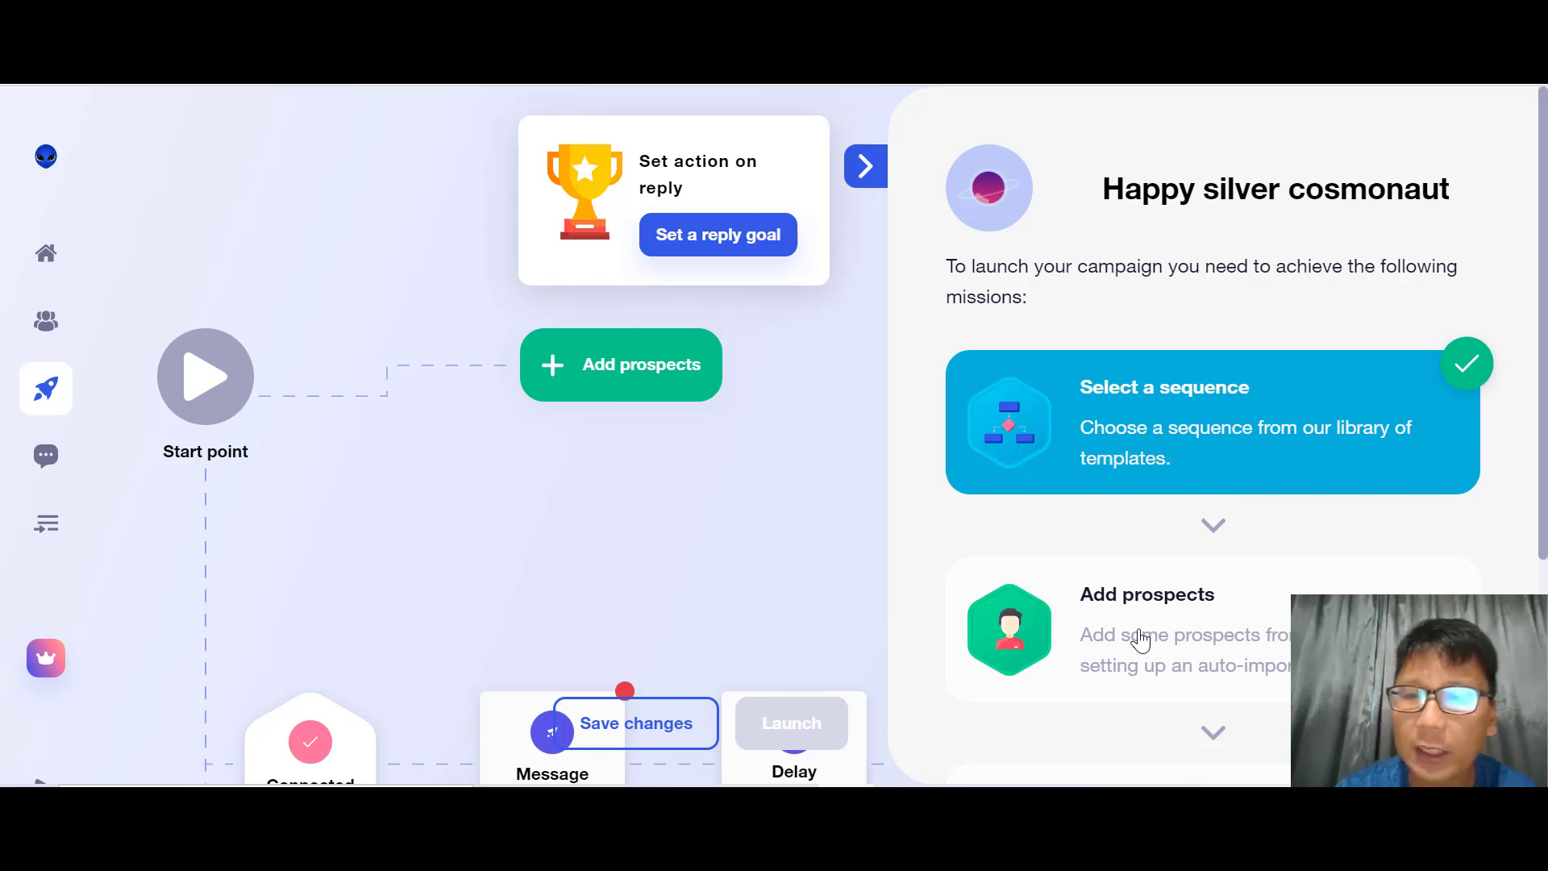
- Collapse the missions checklist and scroll around the campaign workflow canvas
left_click(865, 167)
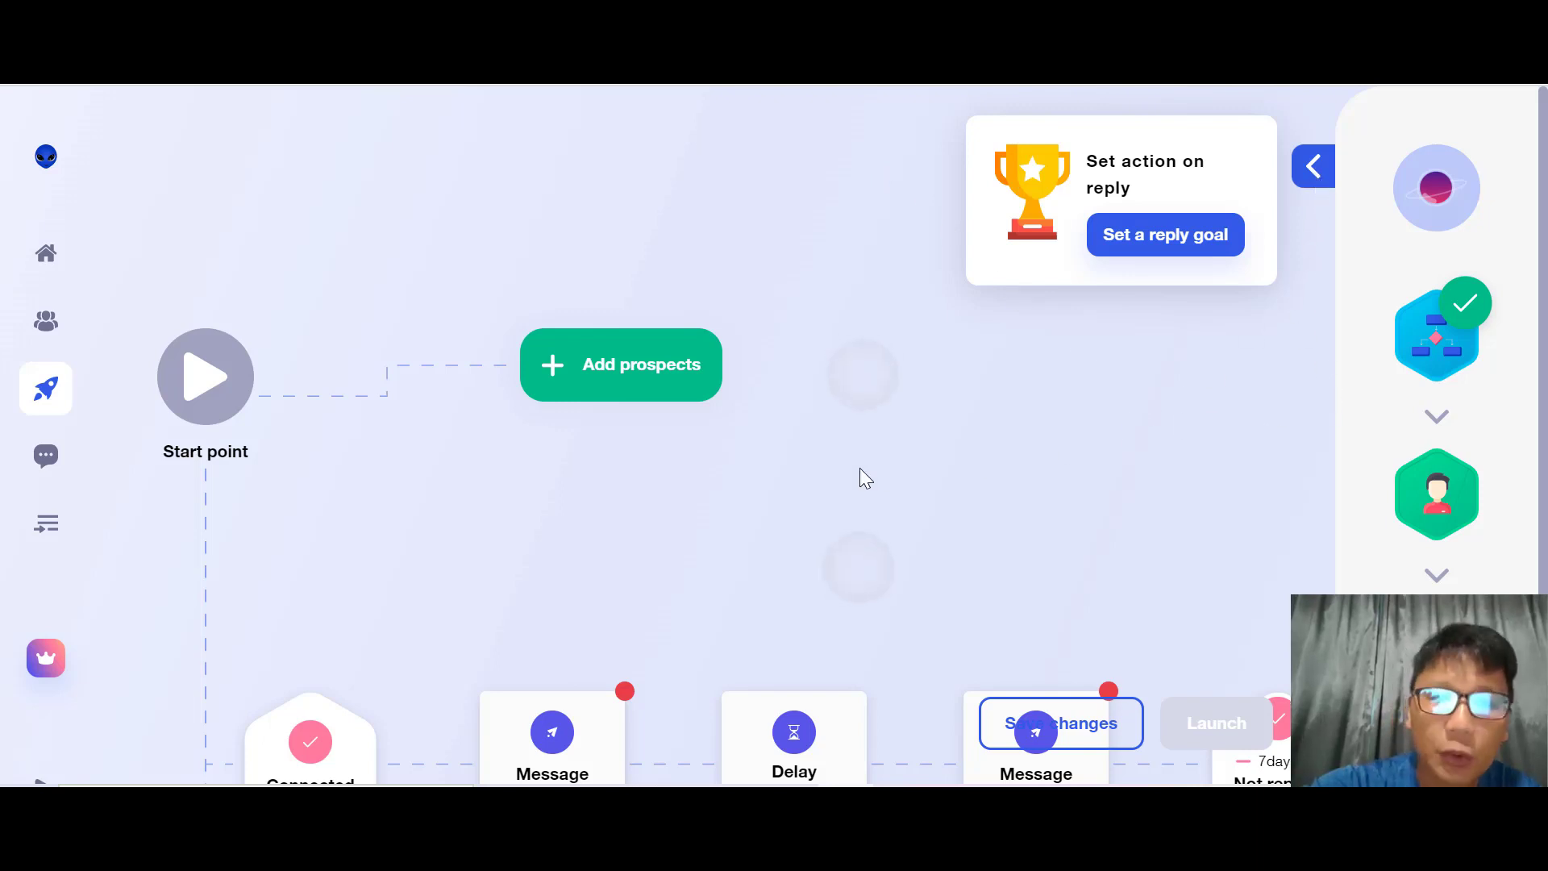
scroll(859, 470, "down", 3)
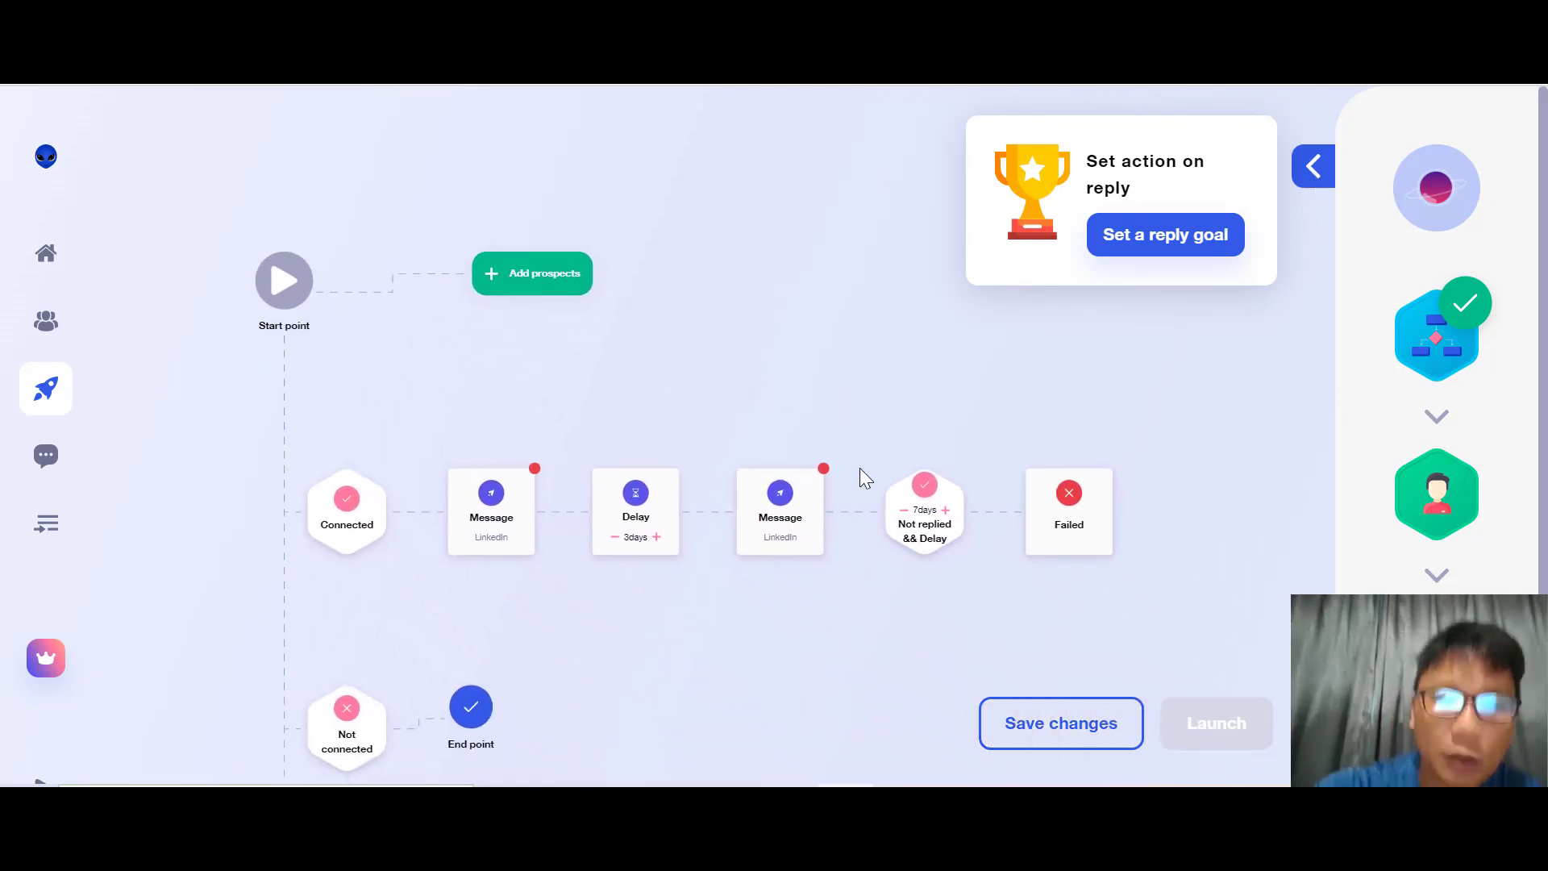
scroll(860, 467, "down", 2)
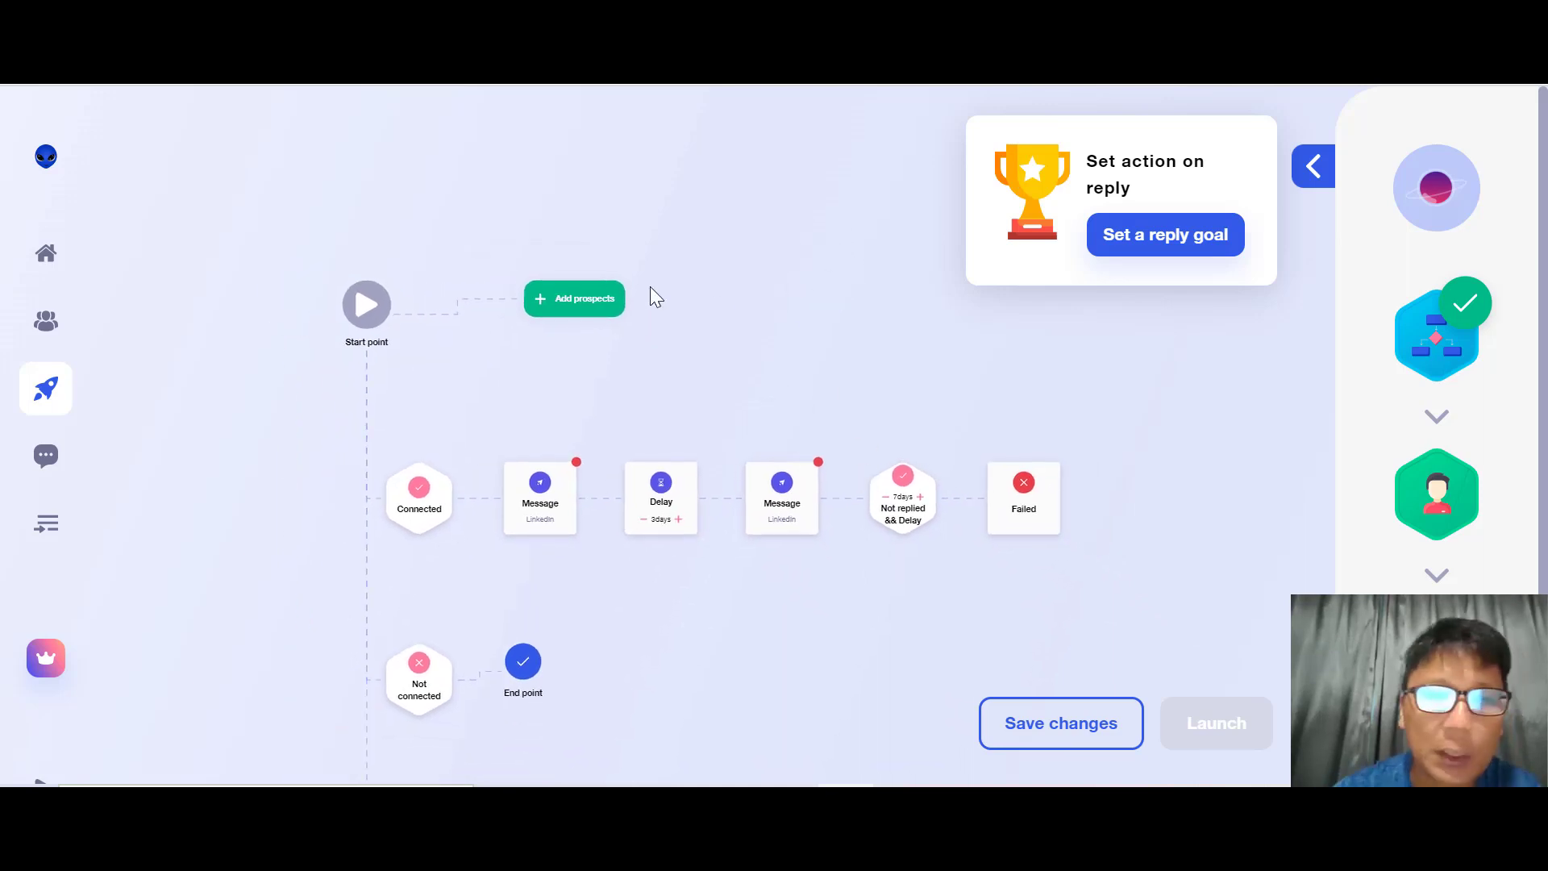
scroll(375, 305, "up", 3)
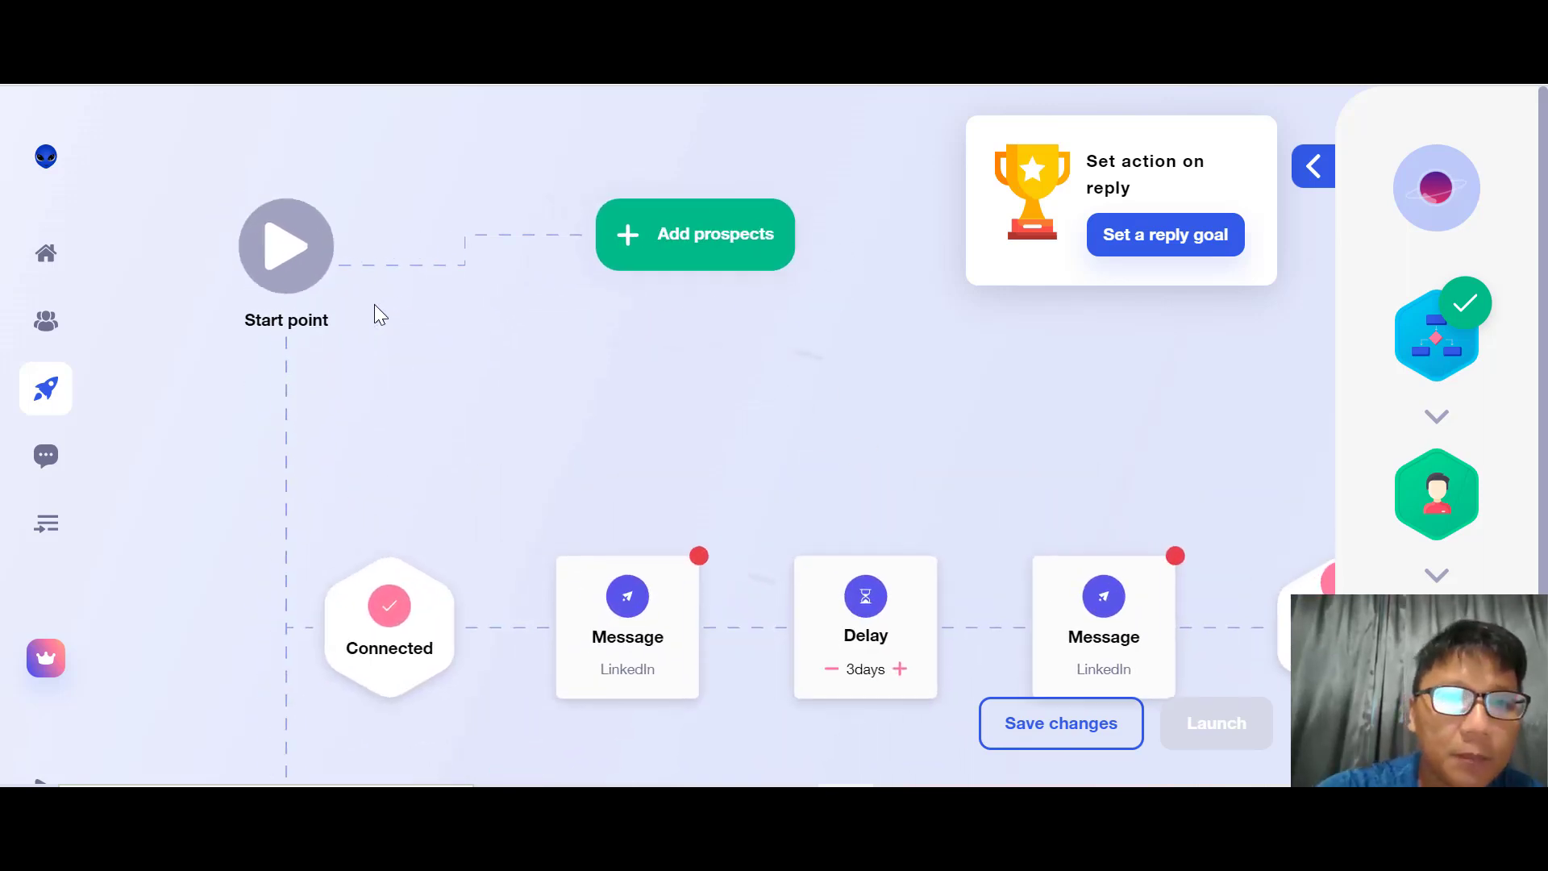
scroll(375, 303, "down", 2)
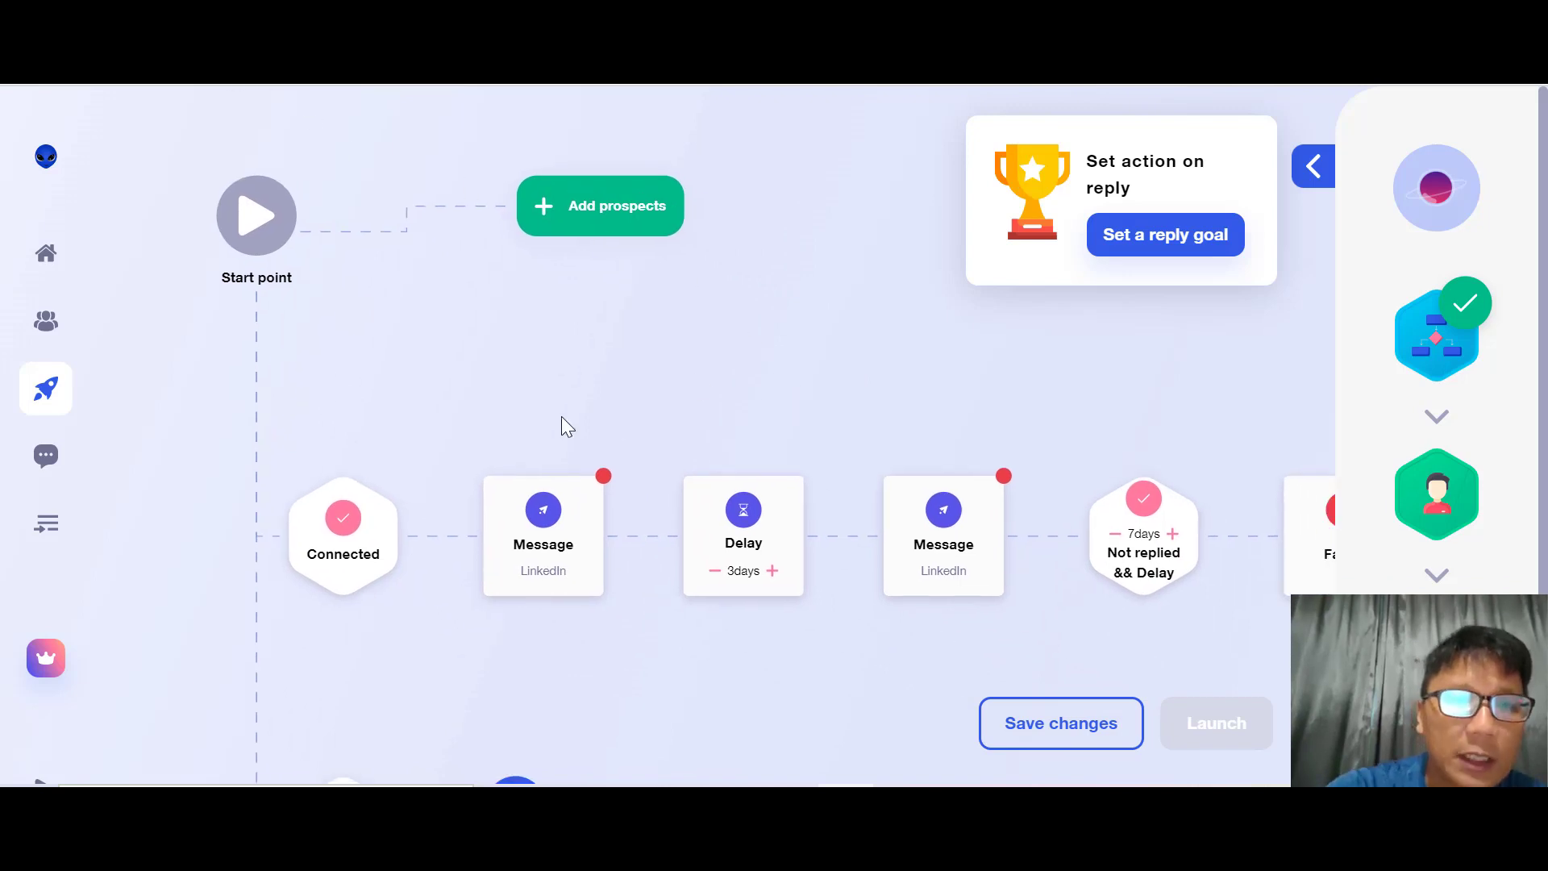
scroll(563, 425, "down", 2)
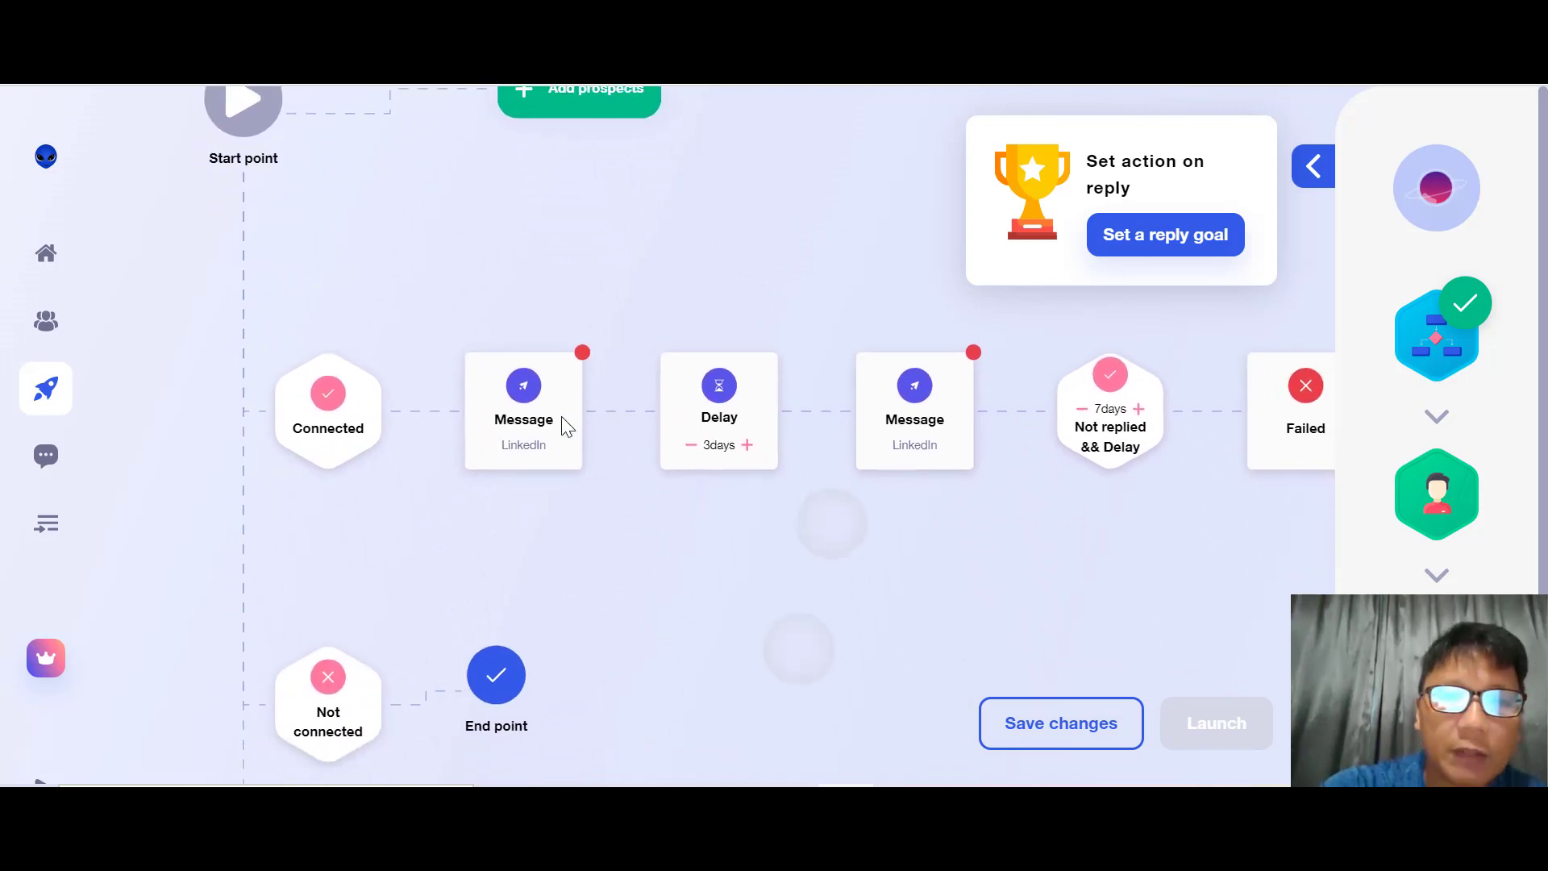
right_click(801, 237)
key("Escape")
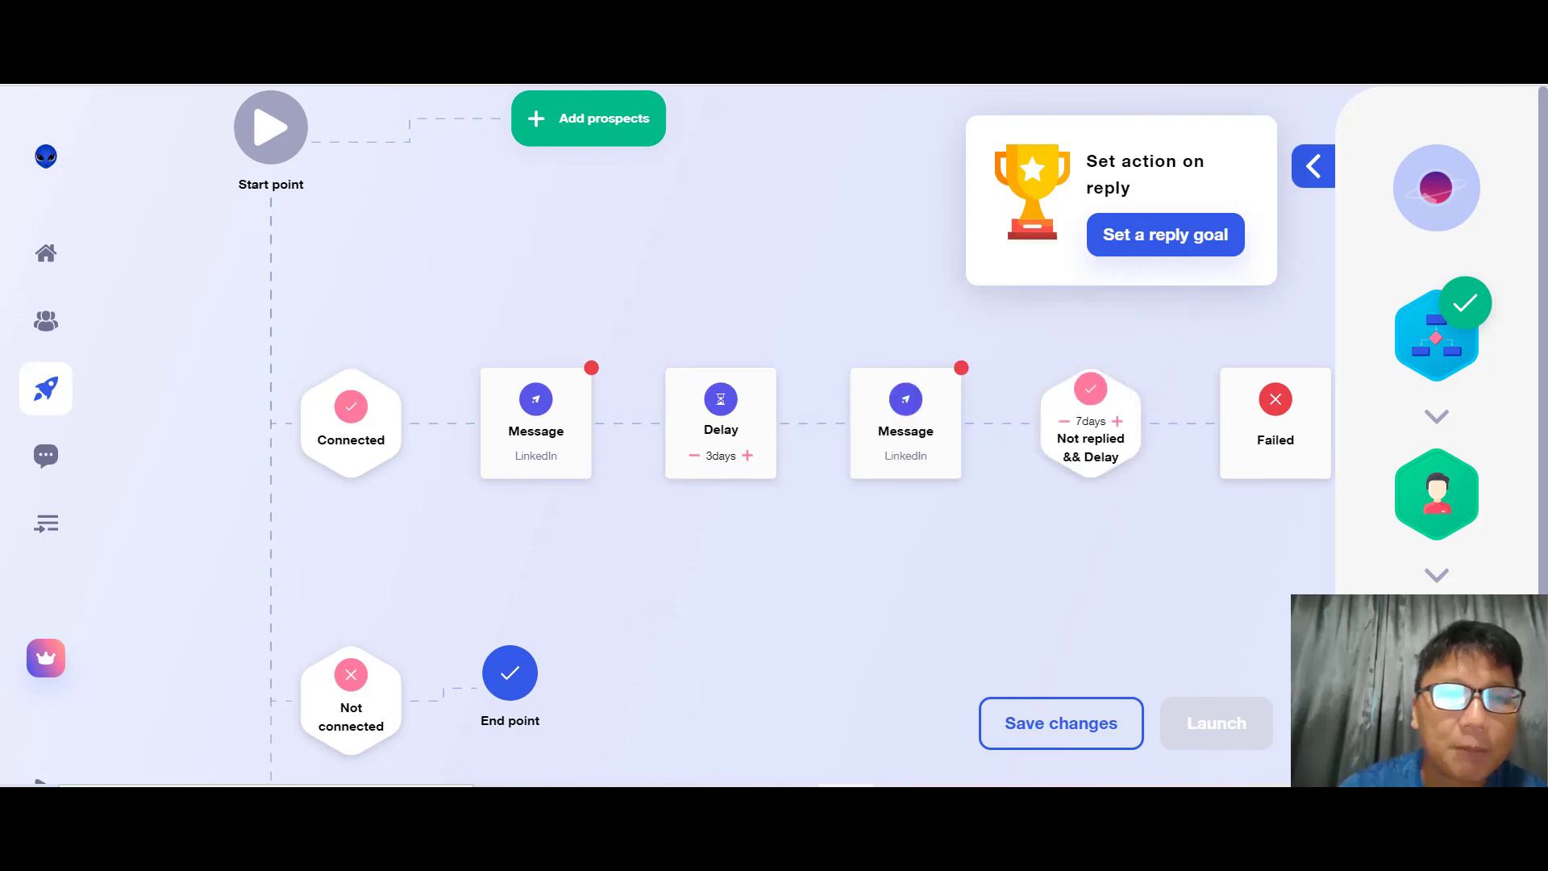
mouse_move(51, 593)
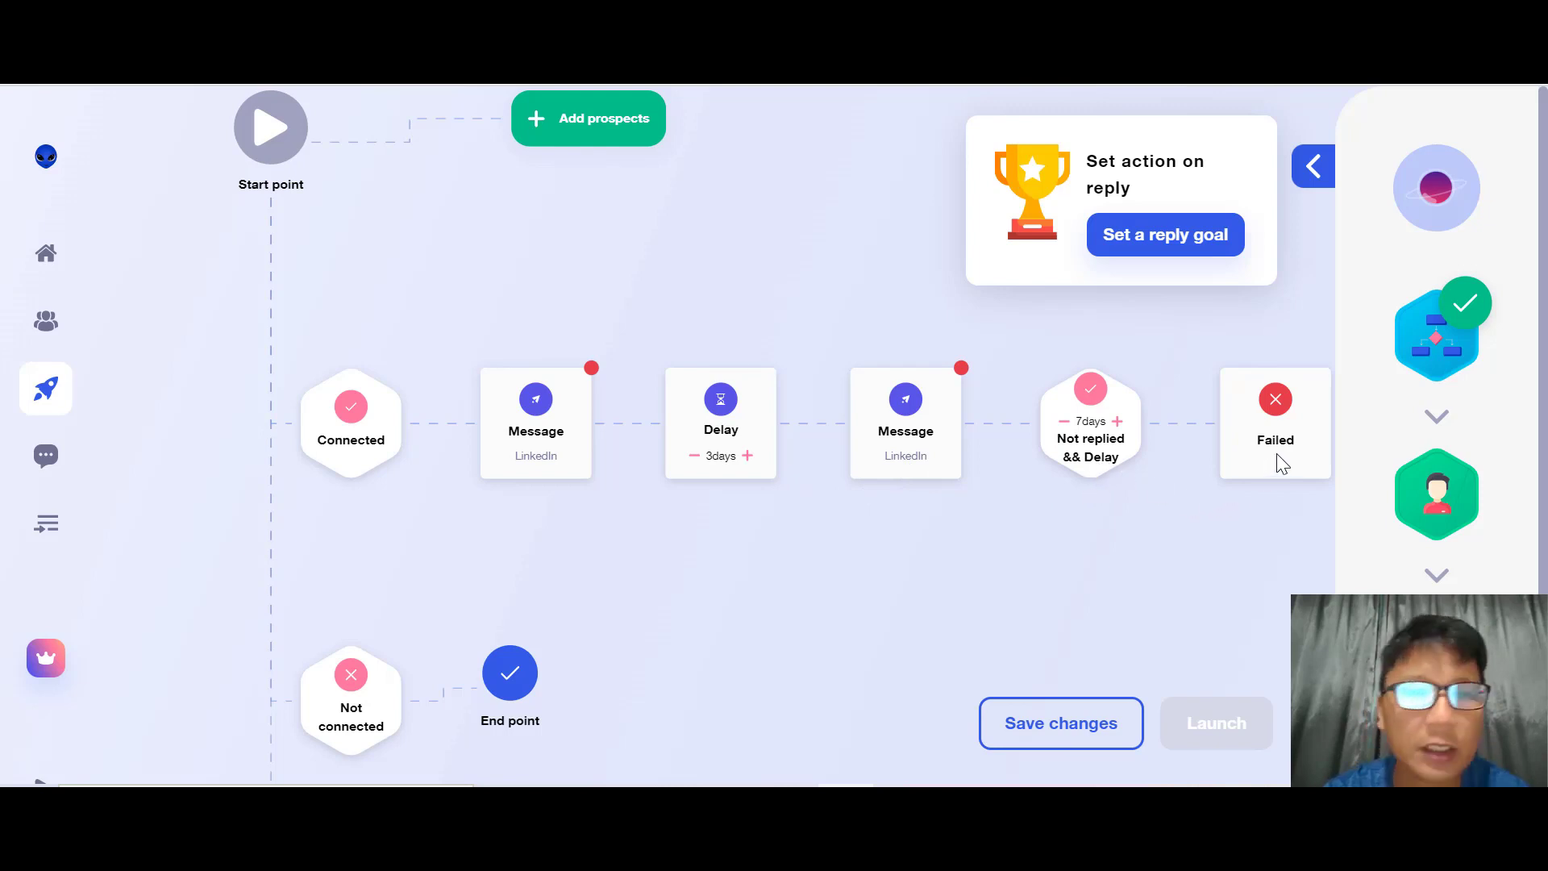
- Scroll through the Message, 3-day delay, Message sequence and toggle the launch missions panel
scroll(1277, 455, "down", 2)
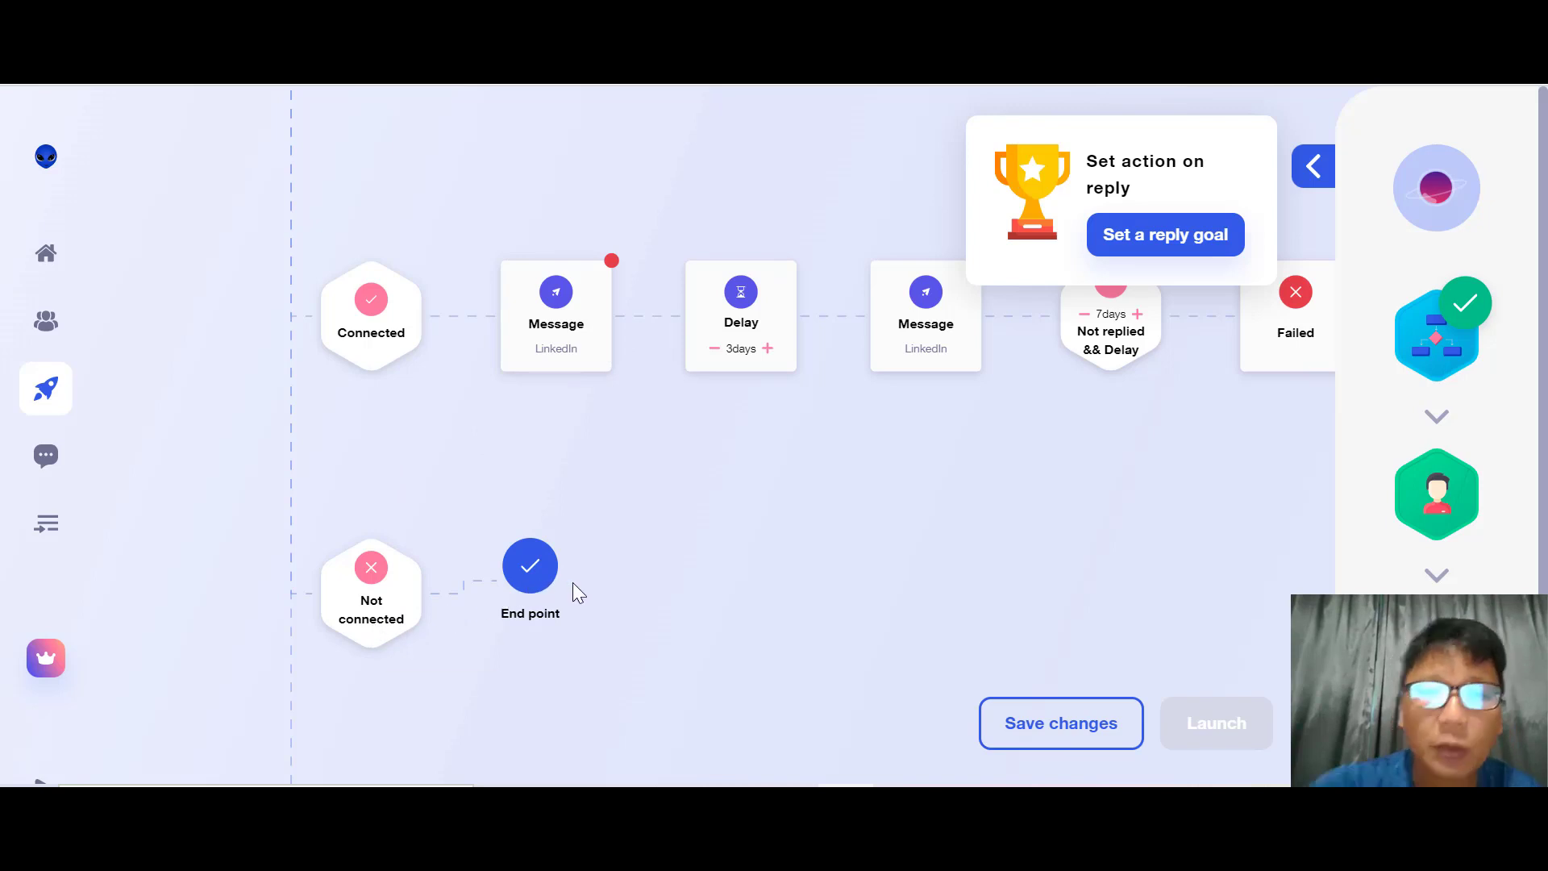
scroll(575, 584, "down", 3)
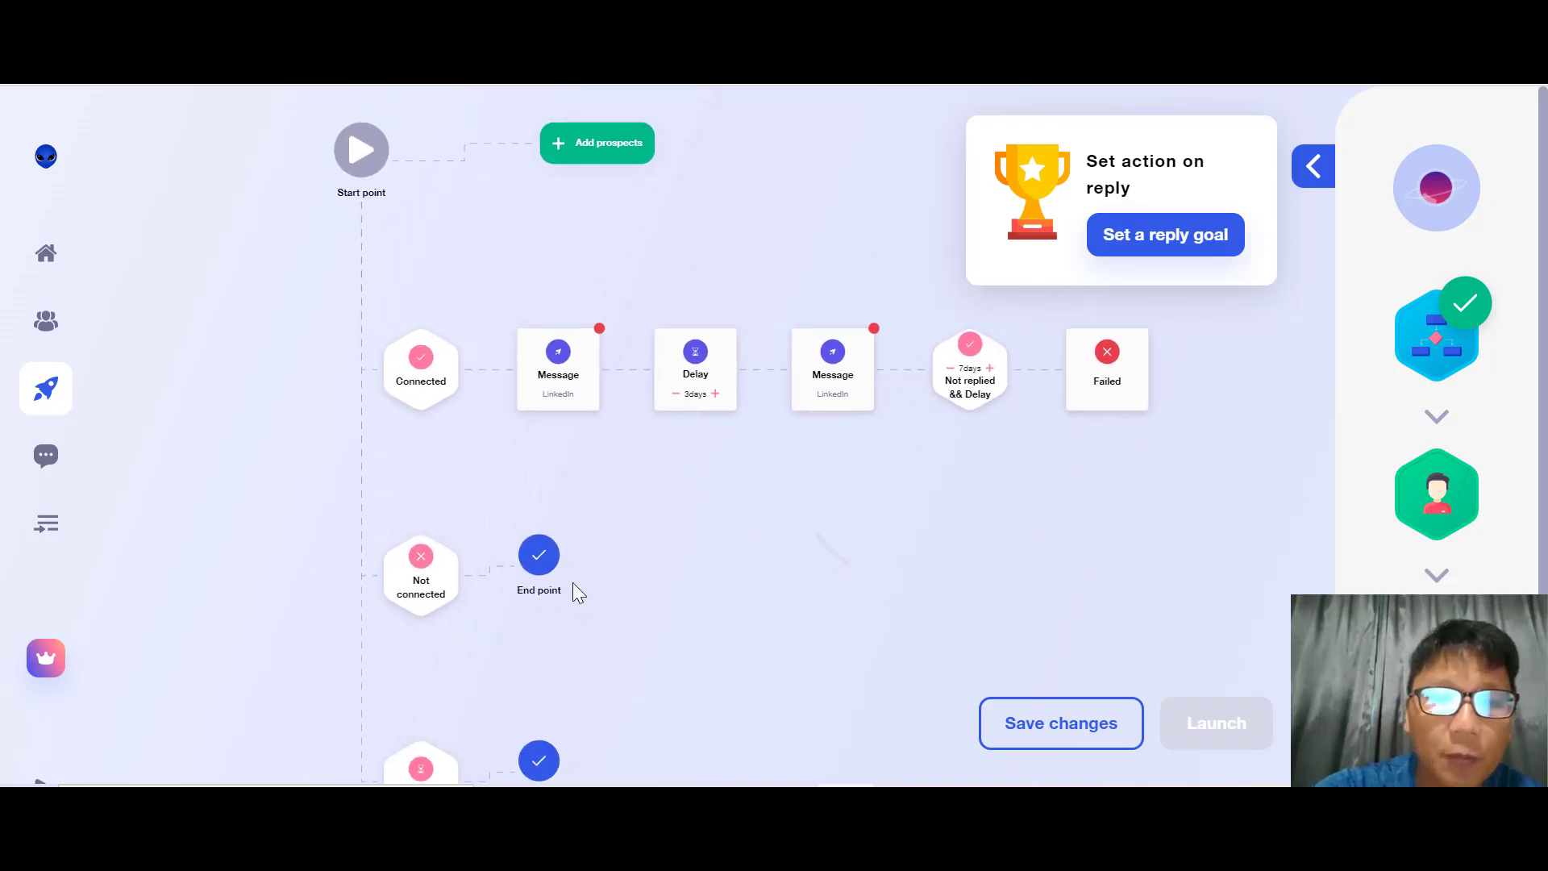
right_click(573, 584)
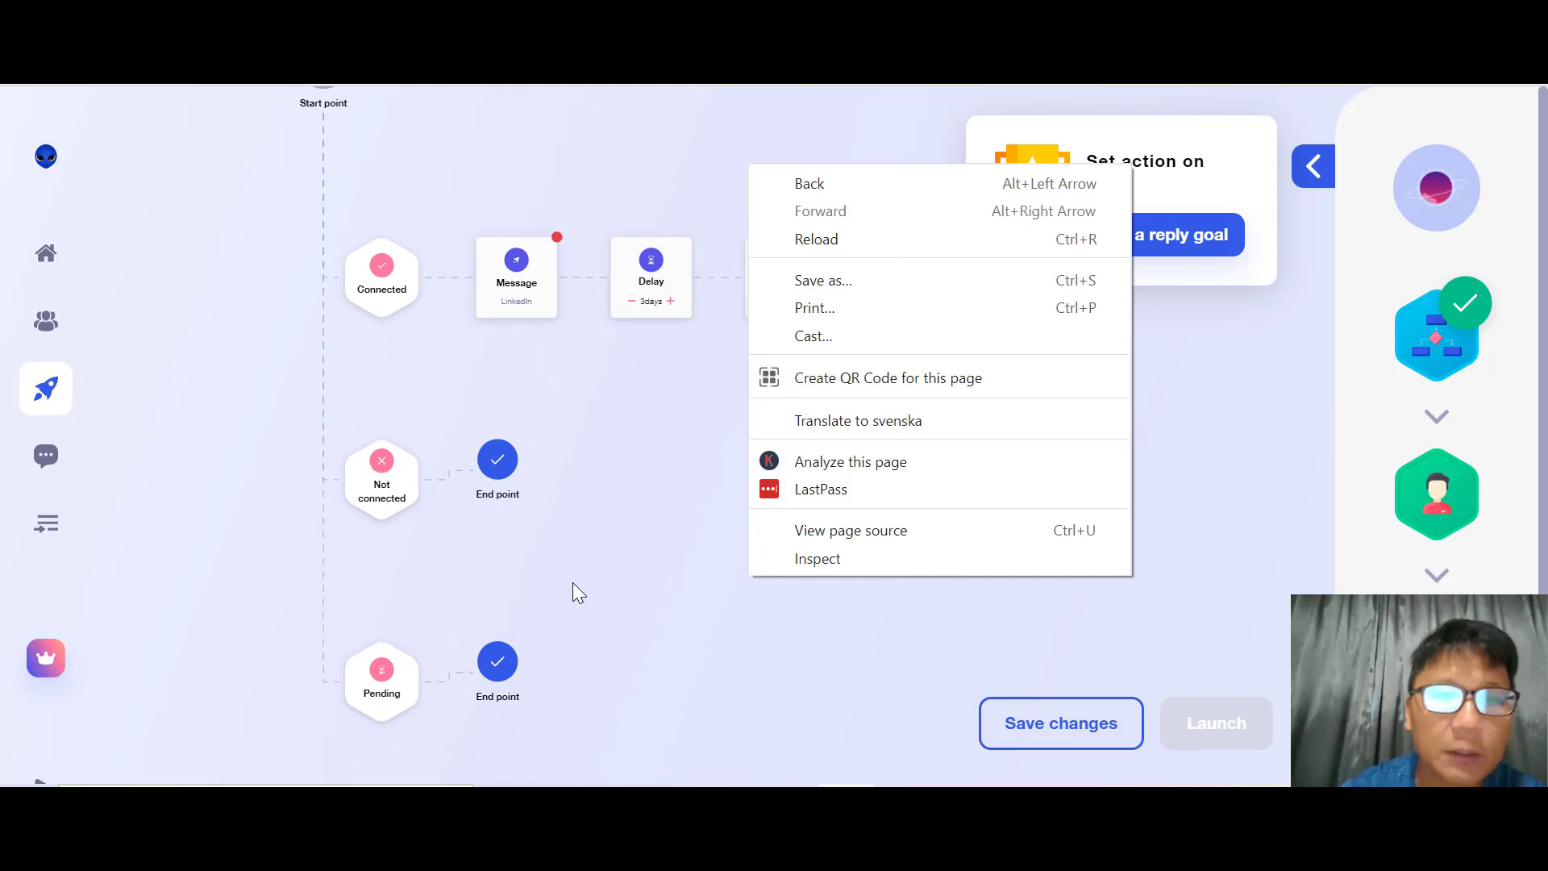
left_click(559, 633)
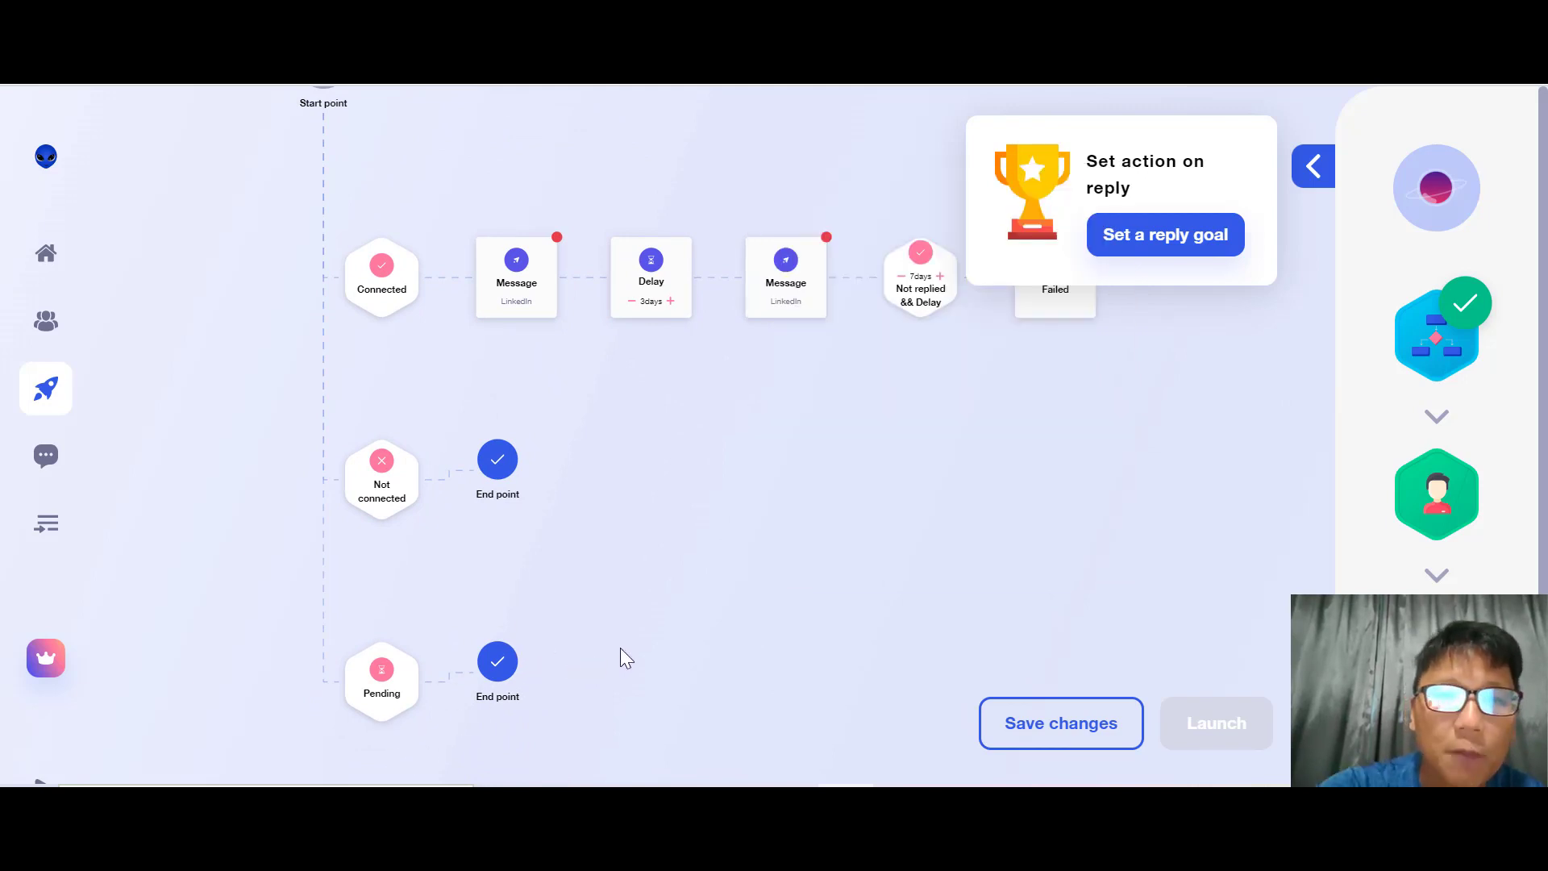
scroll(621, 648, "up", 2)
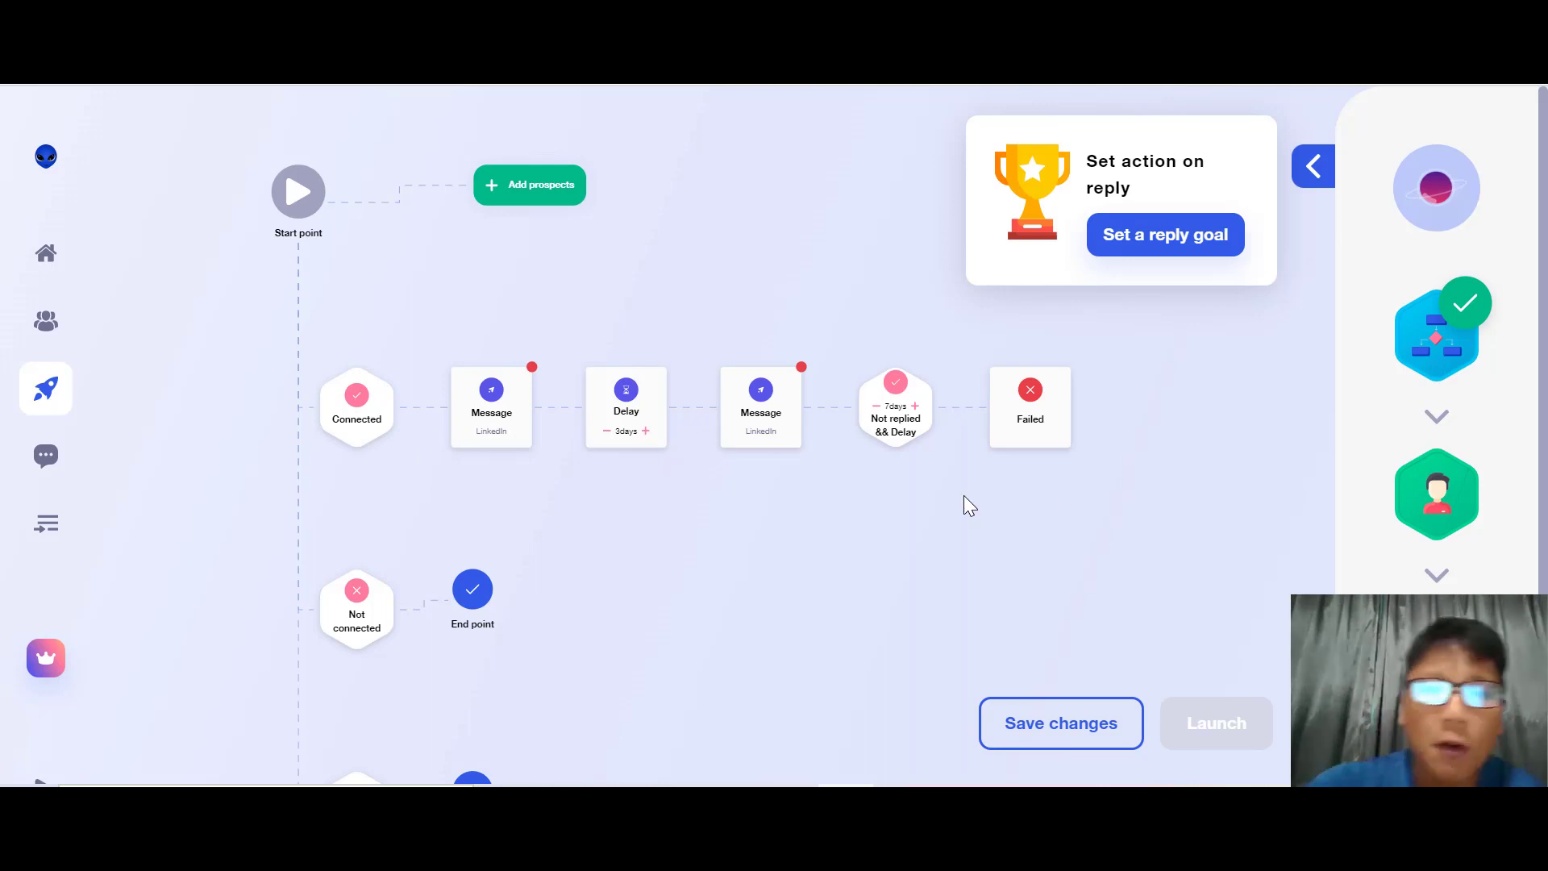
scroll(964, 495, "up", 3)
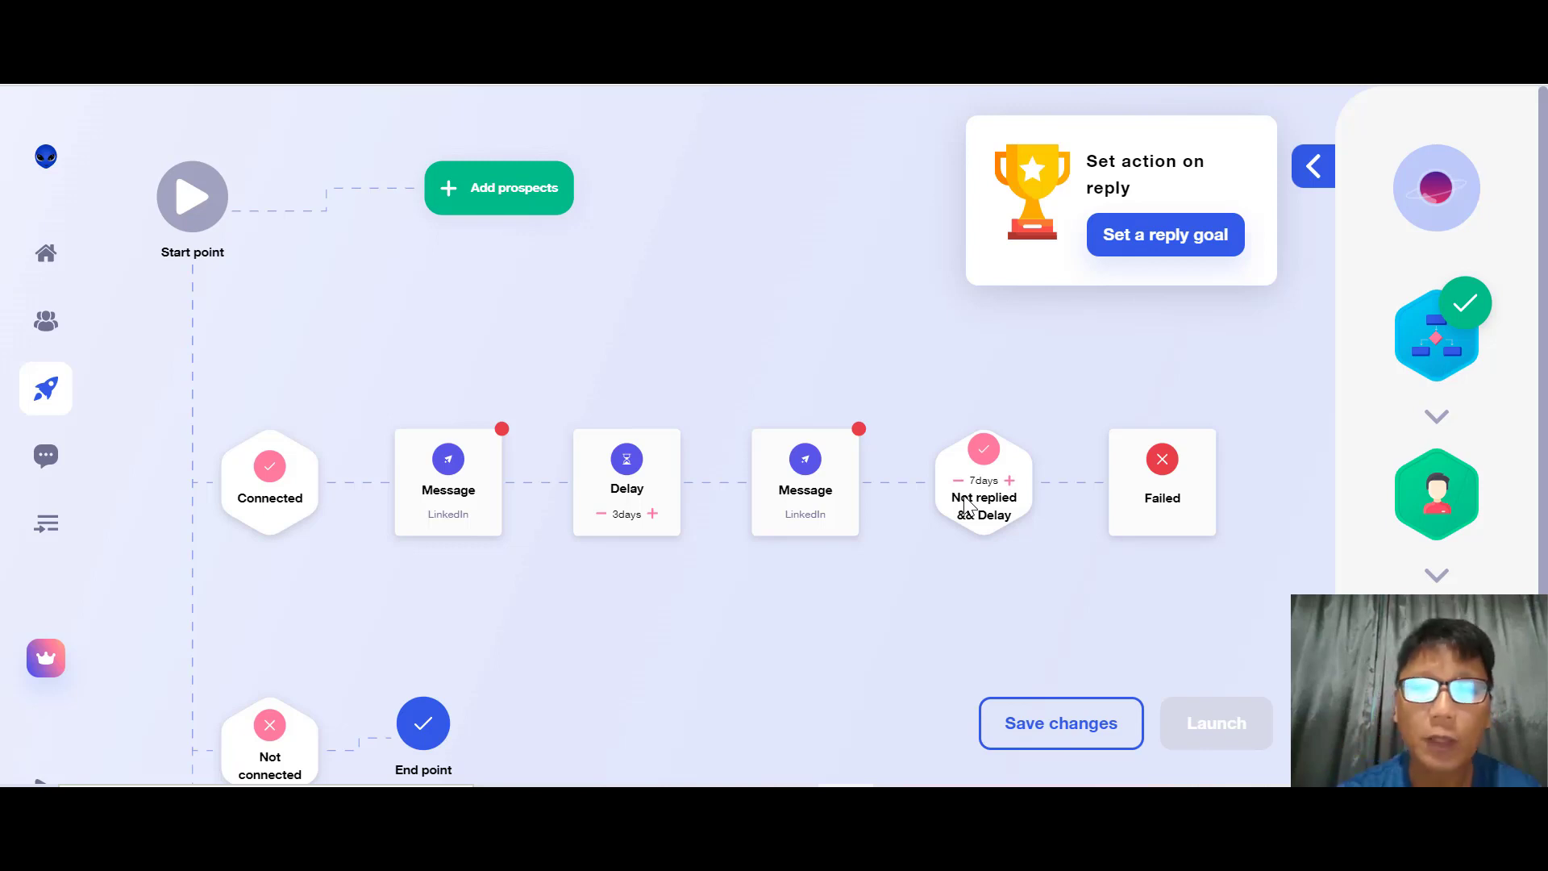
left_click(1316, 164)
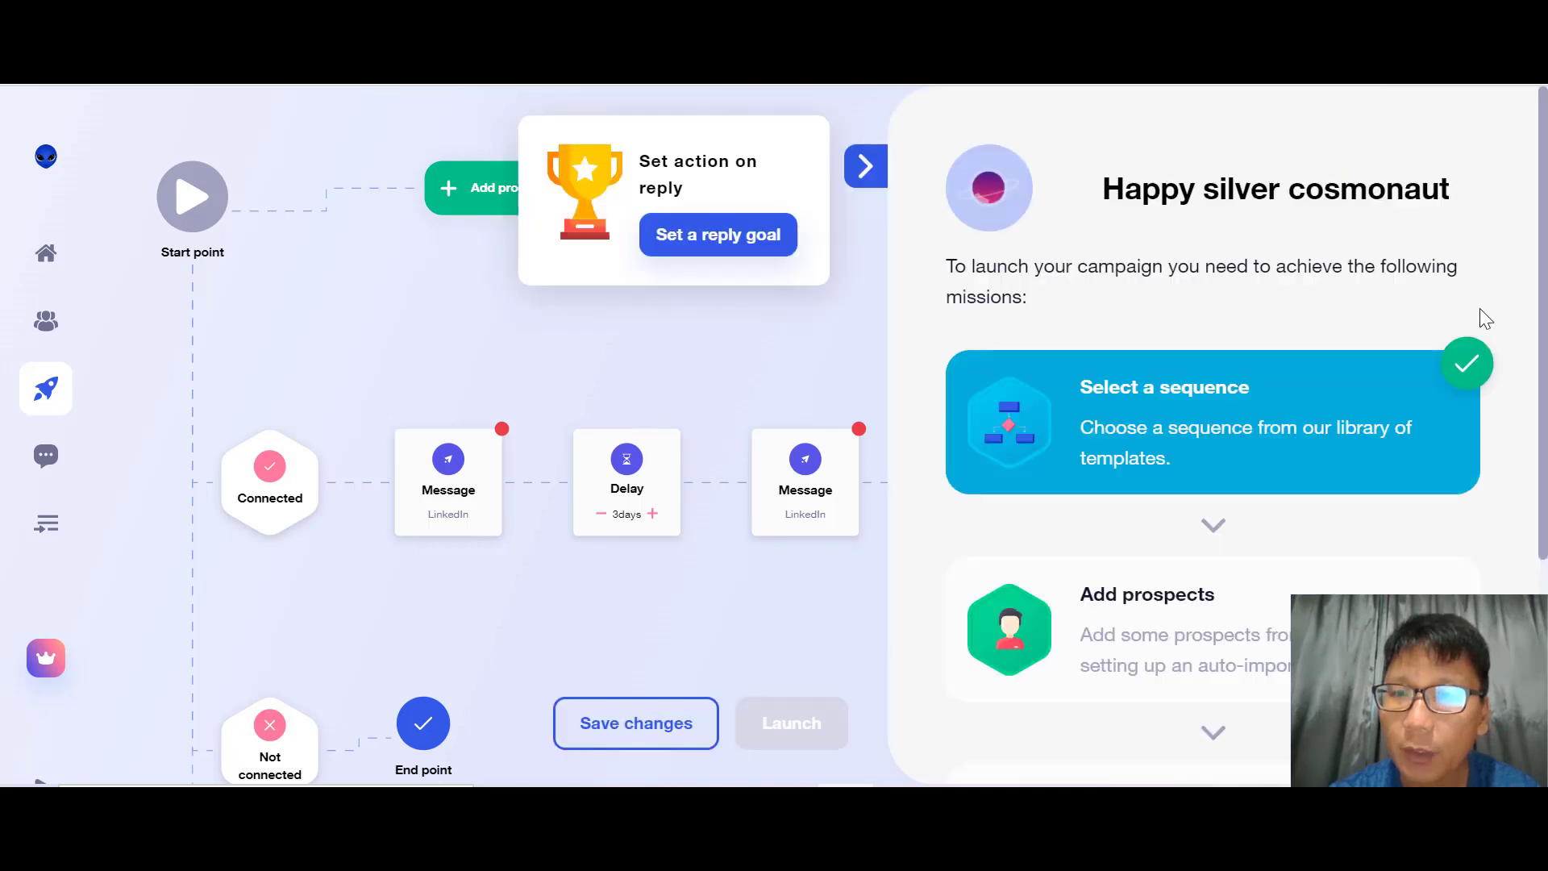
left_click(875, 171)
- Start adding prospects and open the prospect list picker twice, closing it without choosing a list
left_click(478, 188)
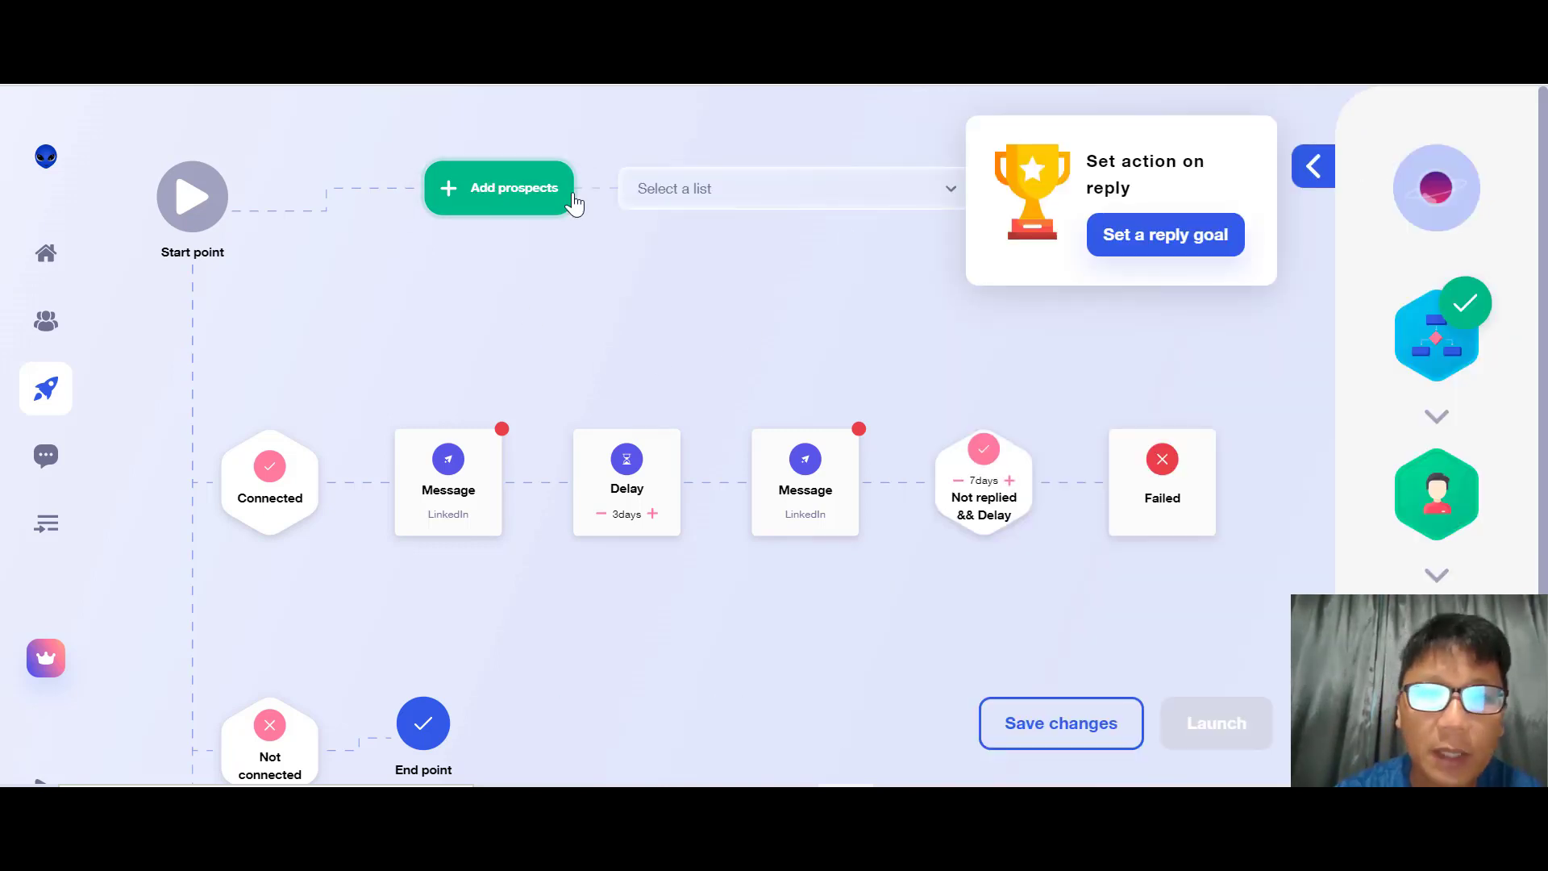
left_click(938, 191)
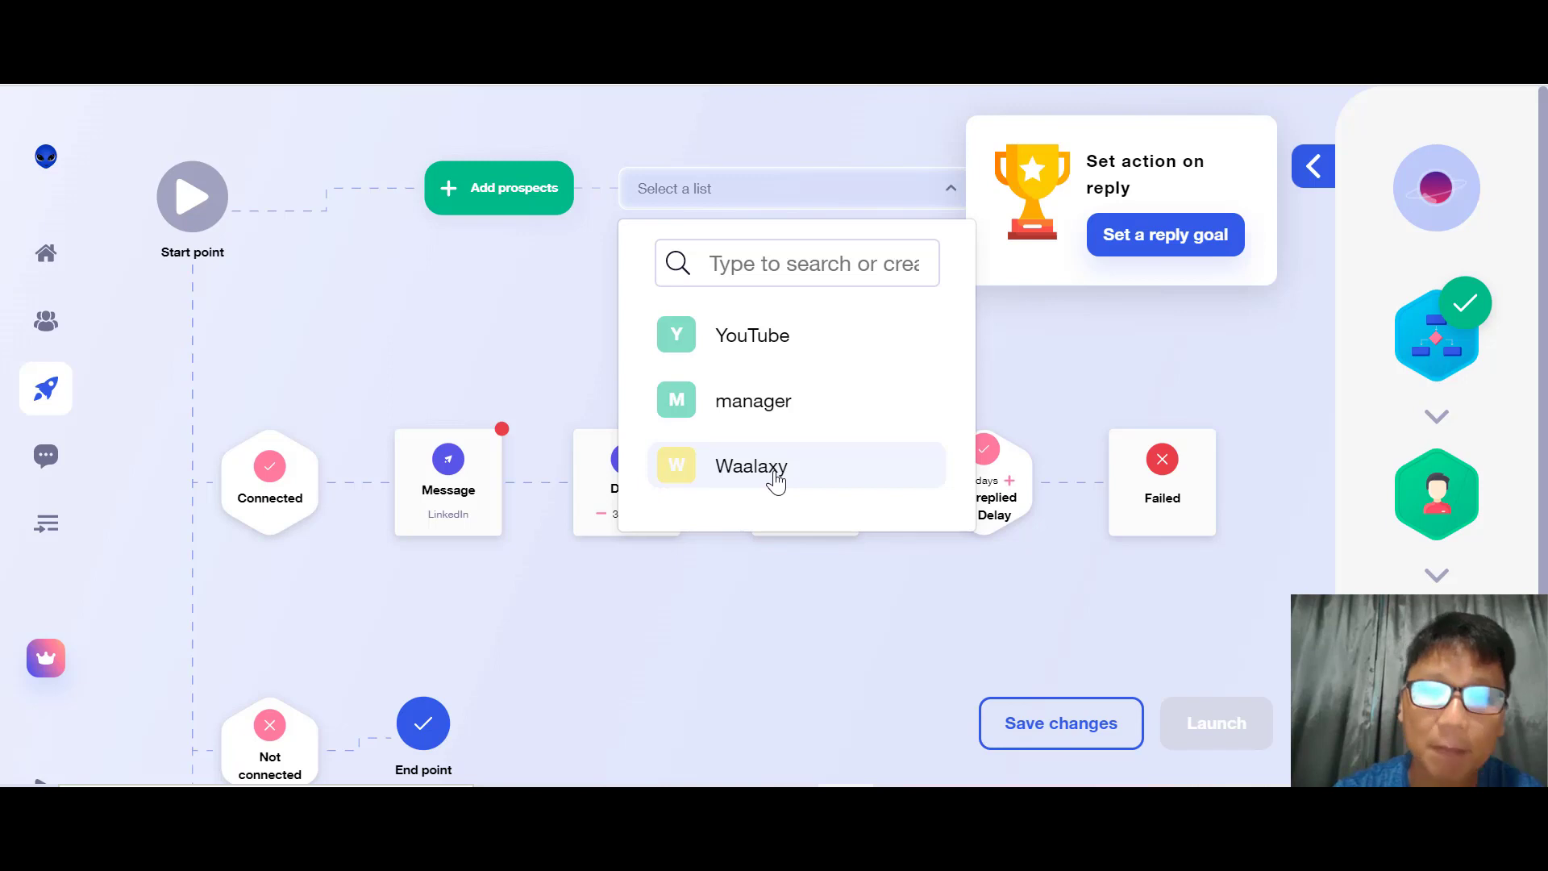
left_click(816, 609)
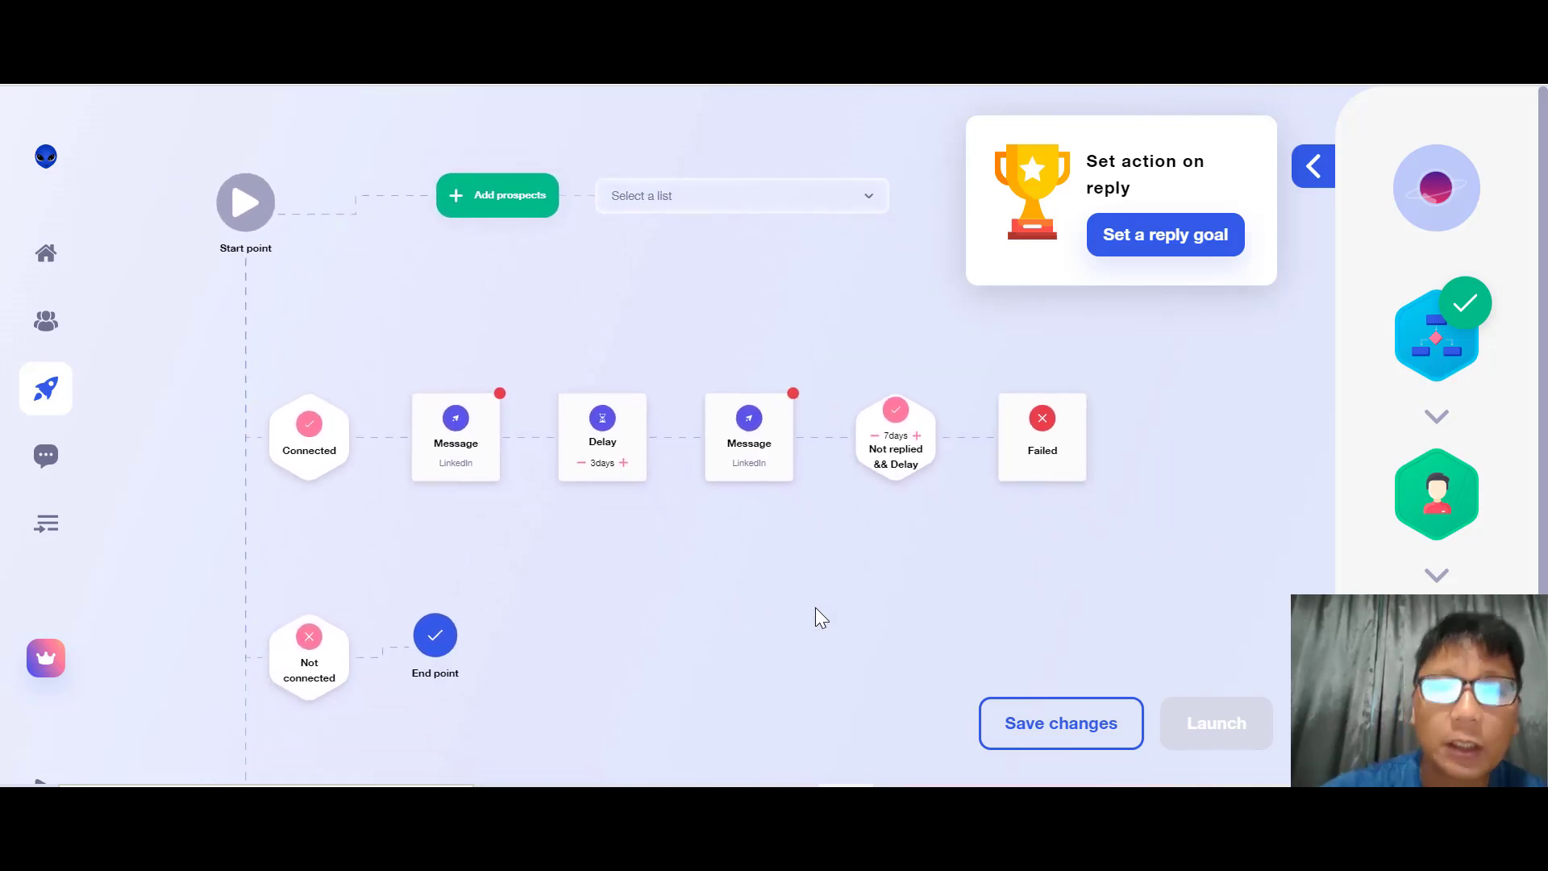
left_click(767, 207)
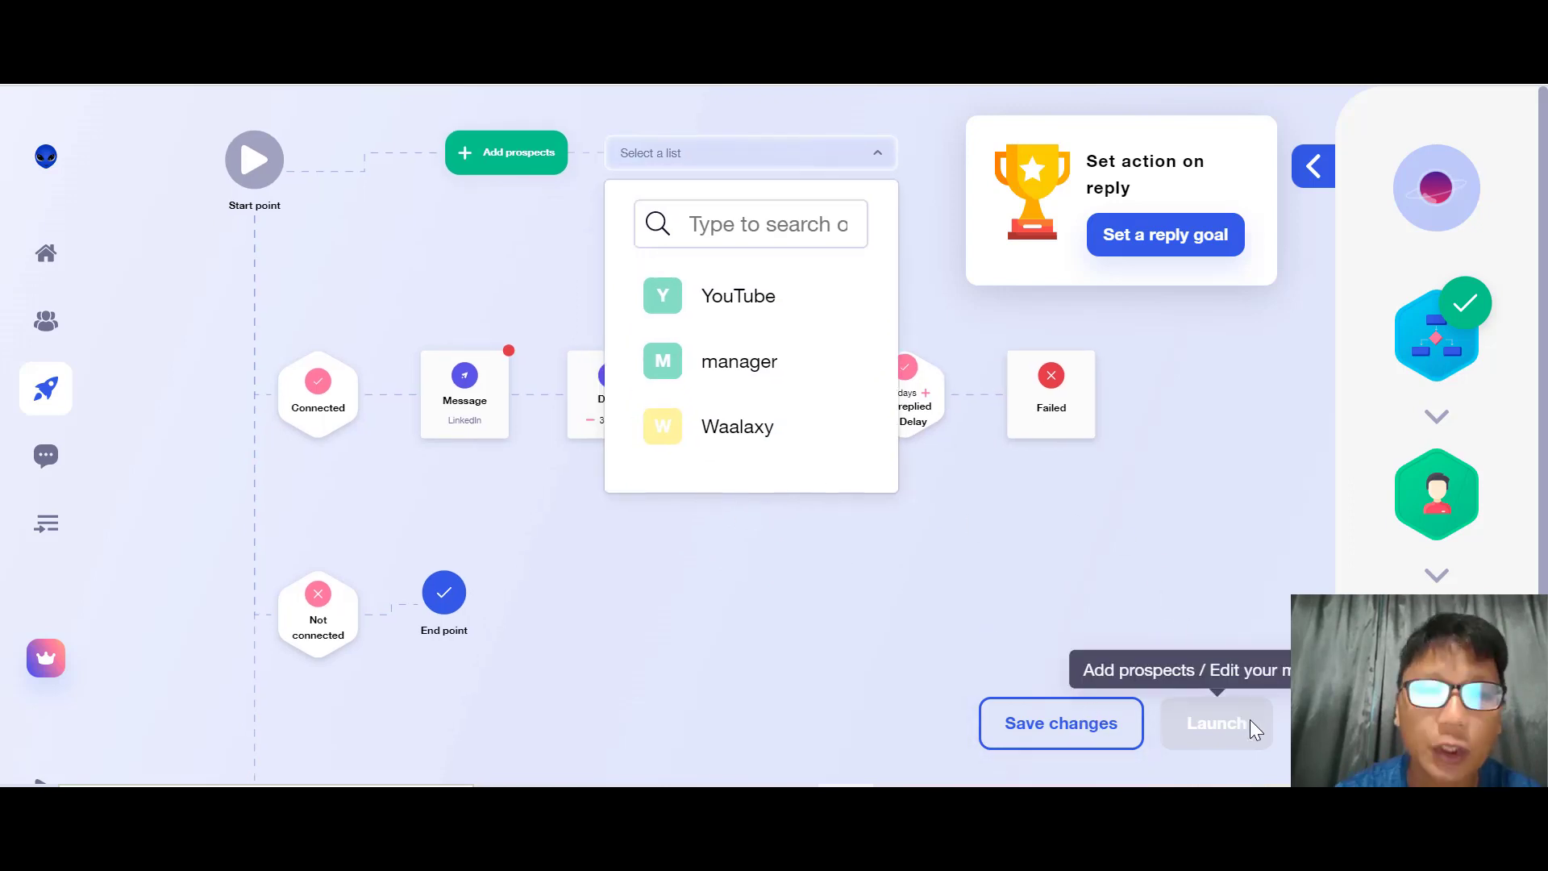
left_click(851, 622)
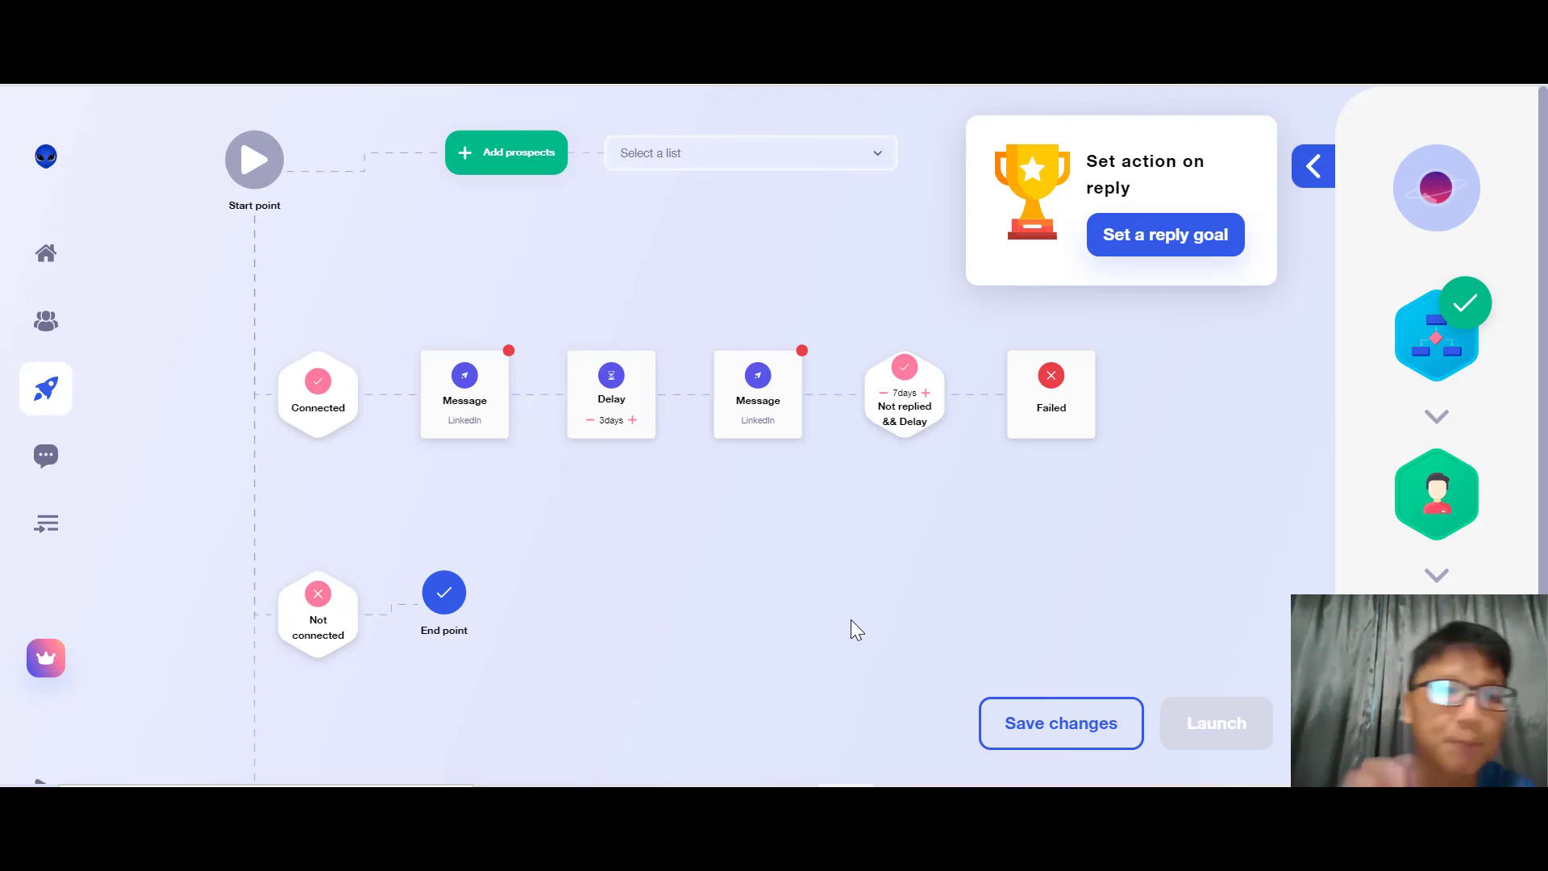
mouse_move(37, 453)
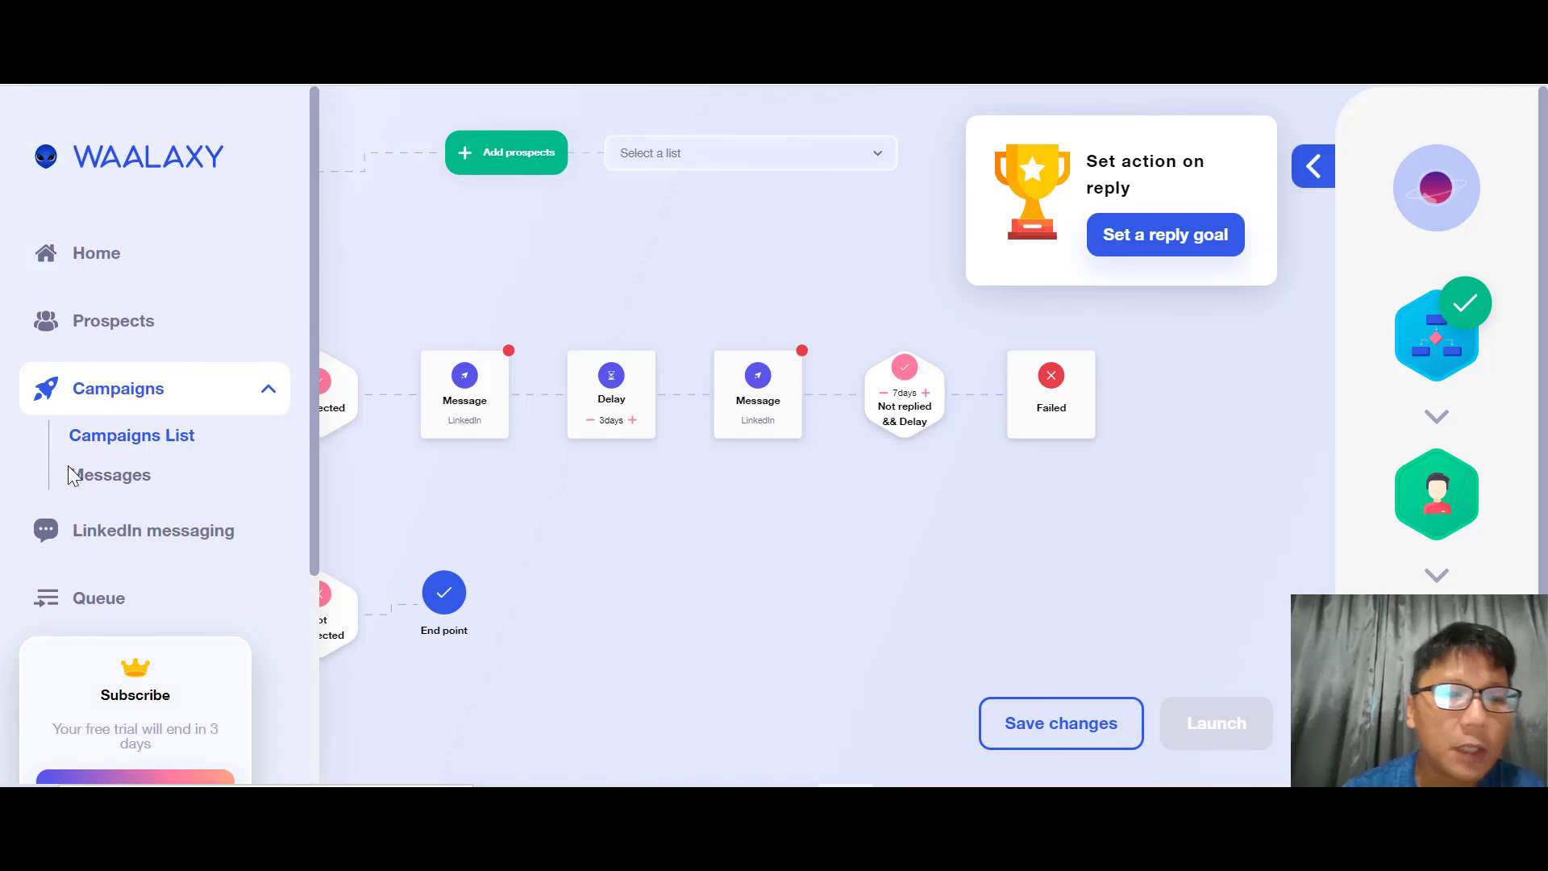
- Open the Messages templates page and check the Follow-up message template's options
left_click(111, 482)
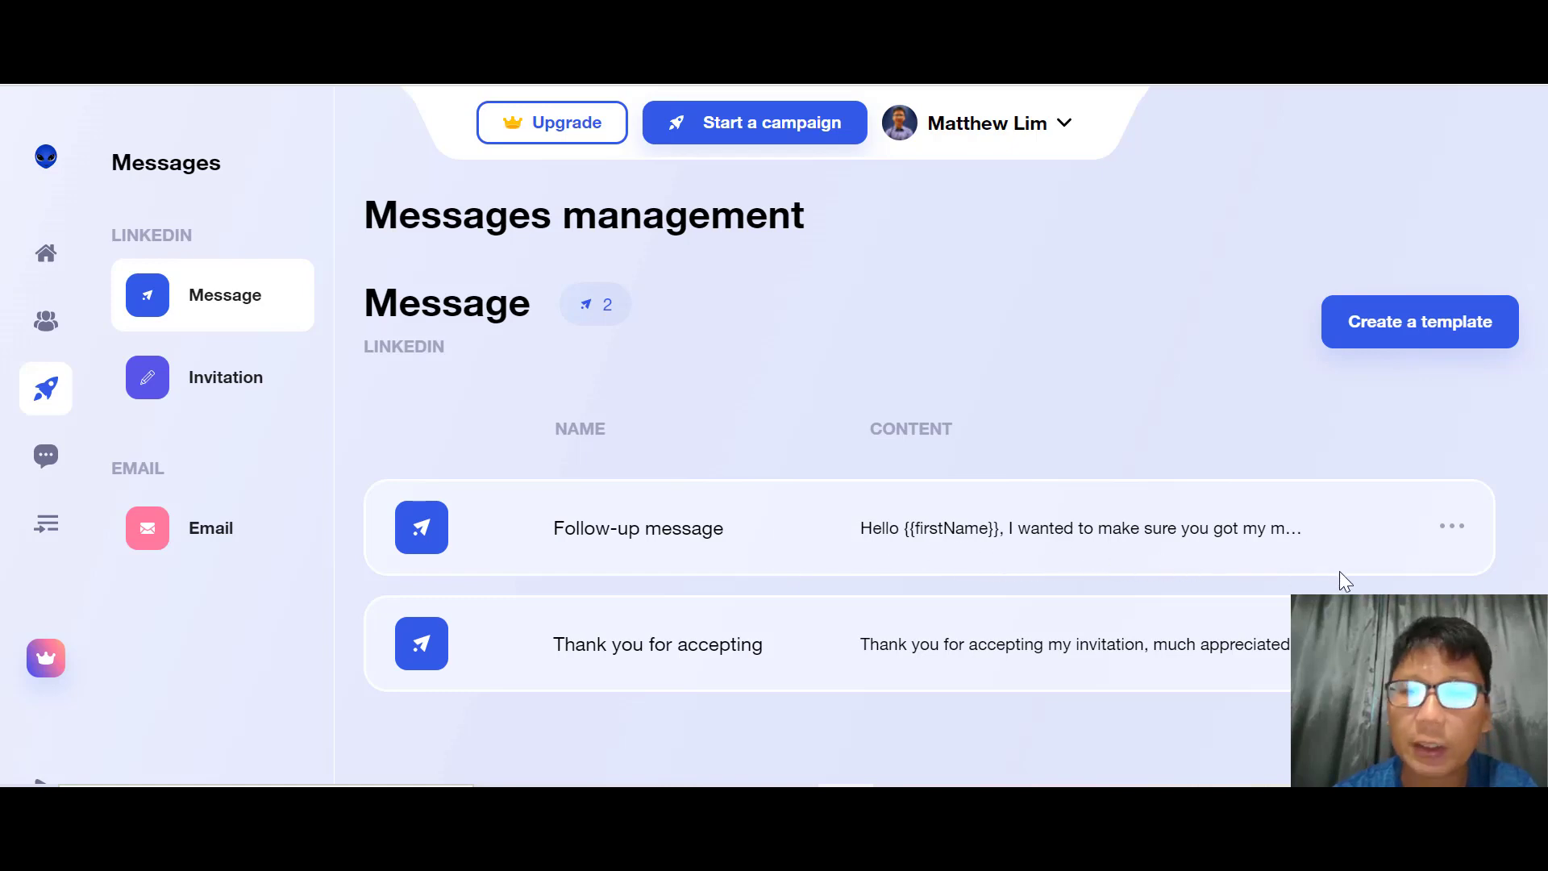
left_click(1458, 531)
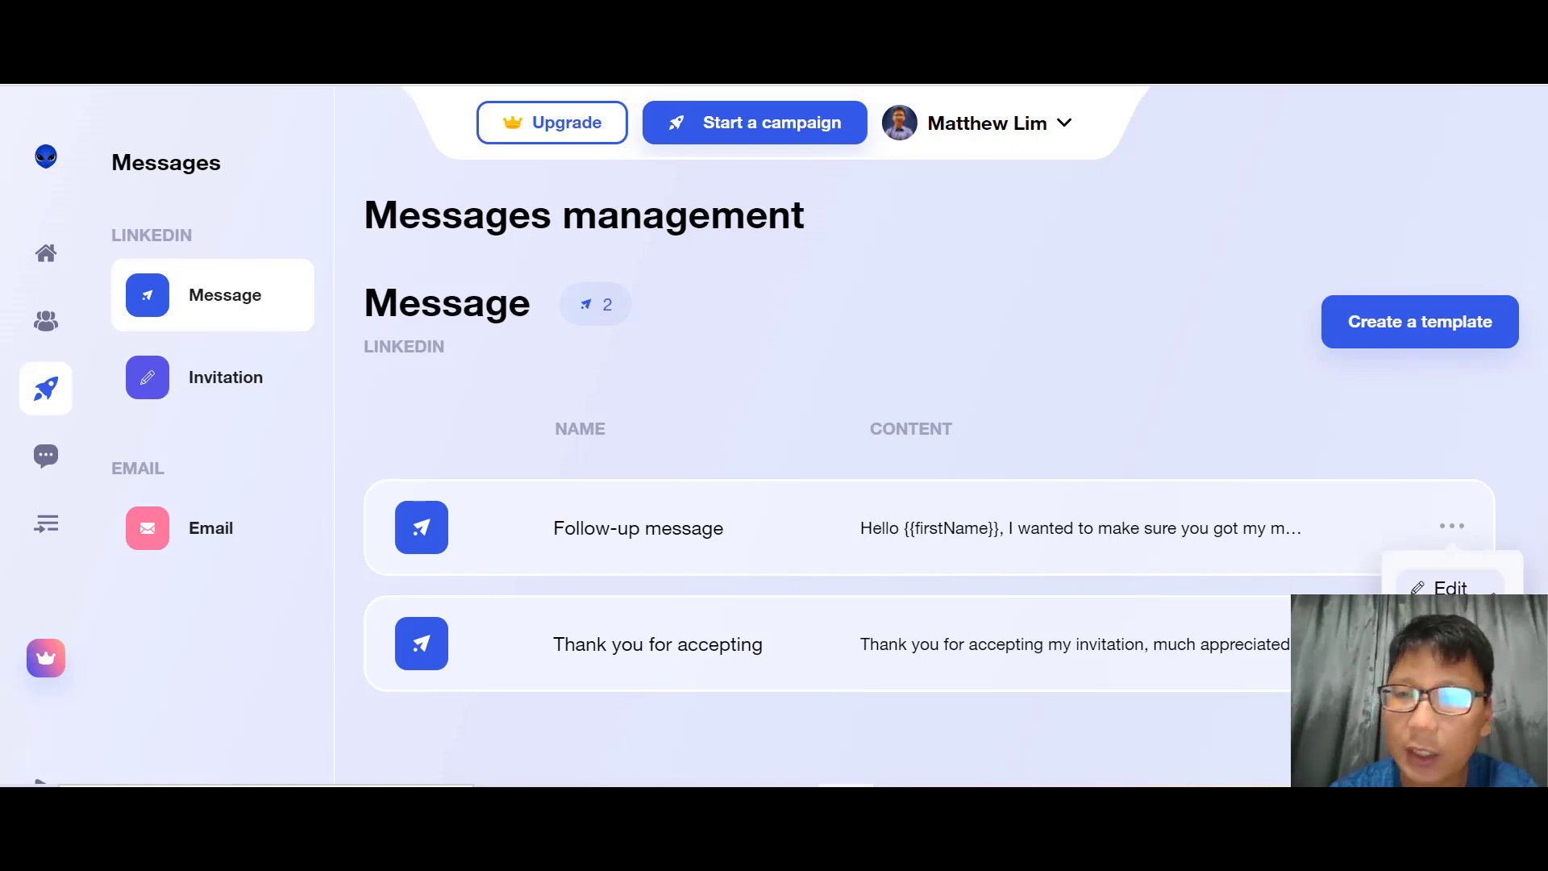
left_click(1142, 728)
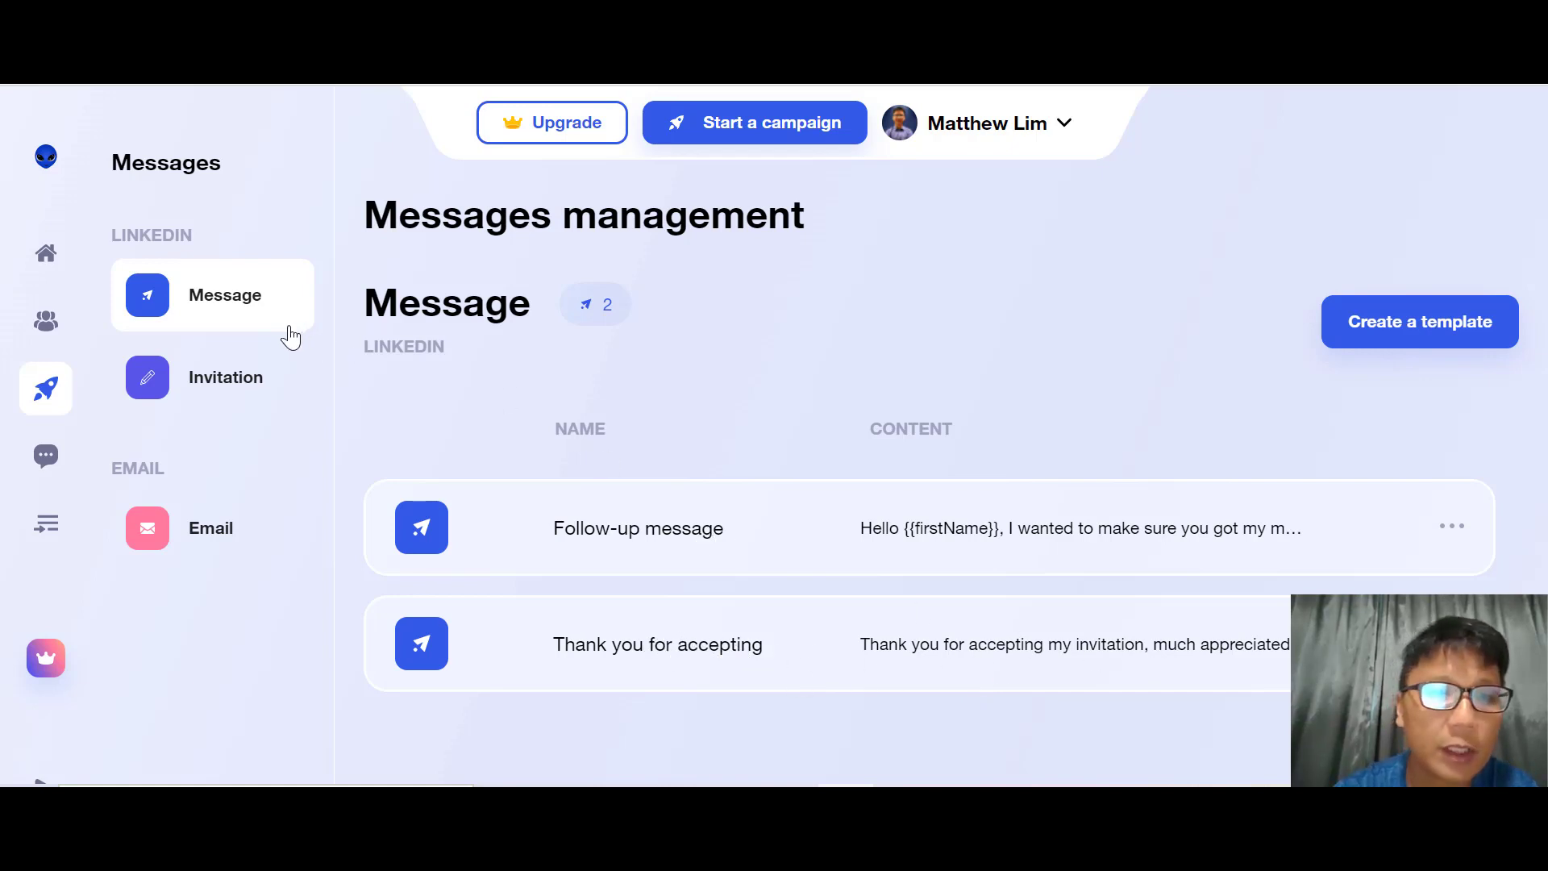
- Browse the Invitation and Email template categories, then go to the LinkedIn messaging page
left_click(240, 374)
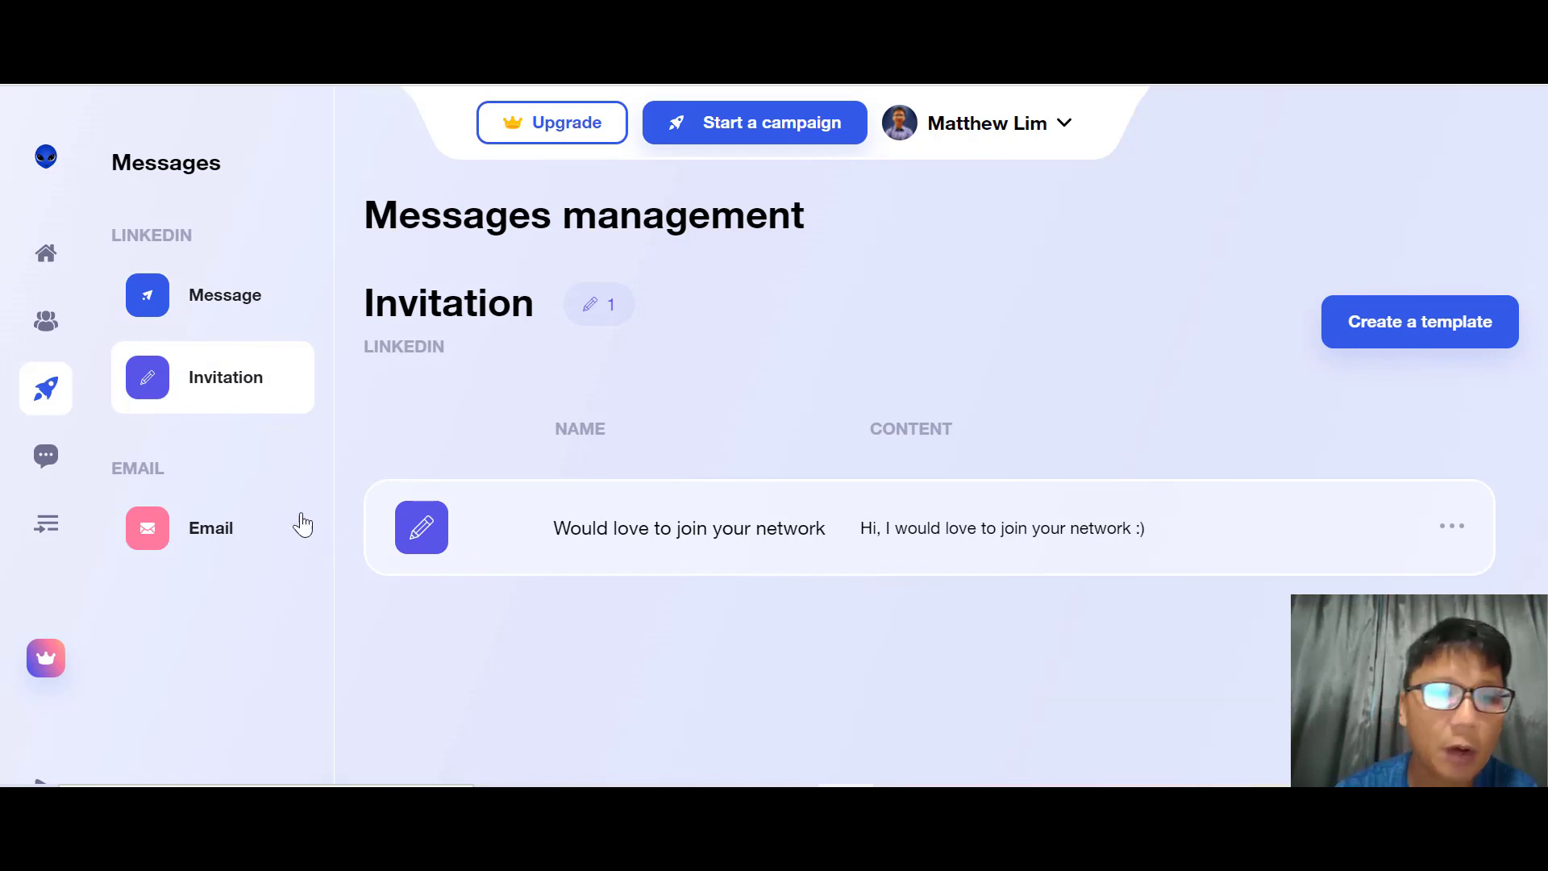
left_click(225, 528)
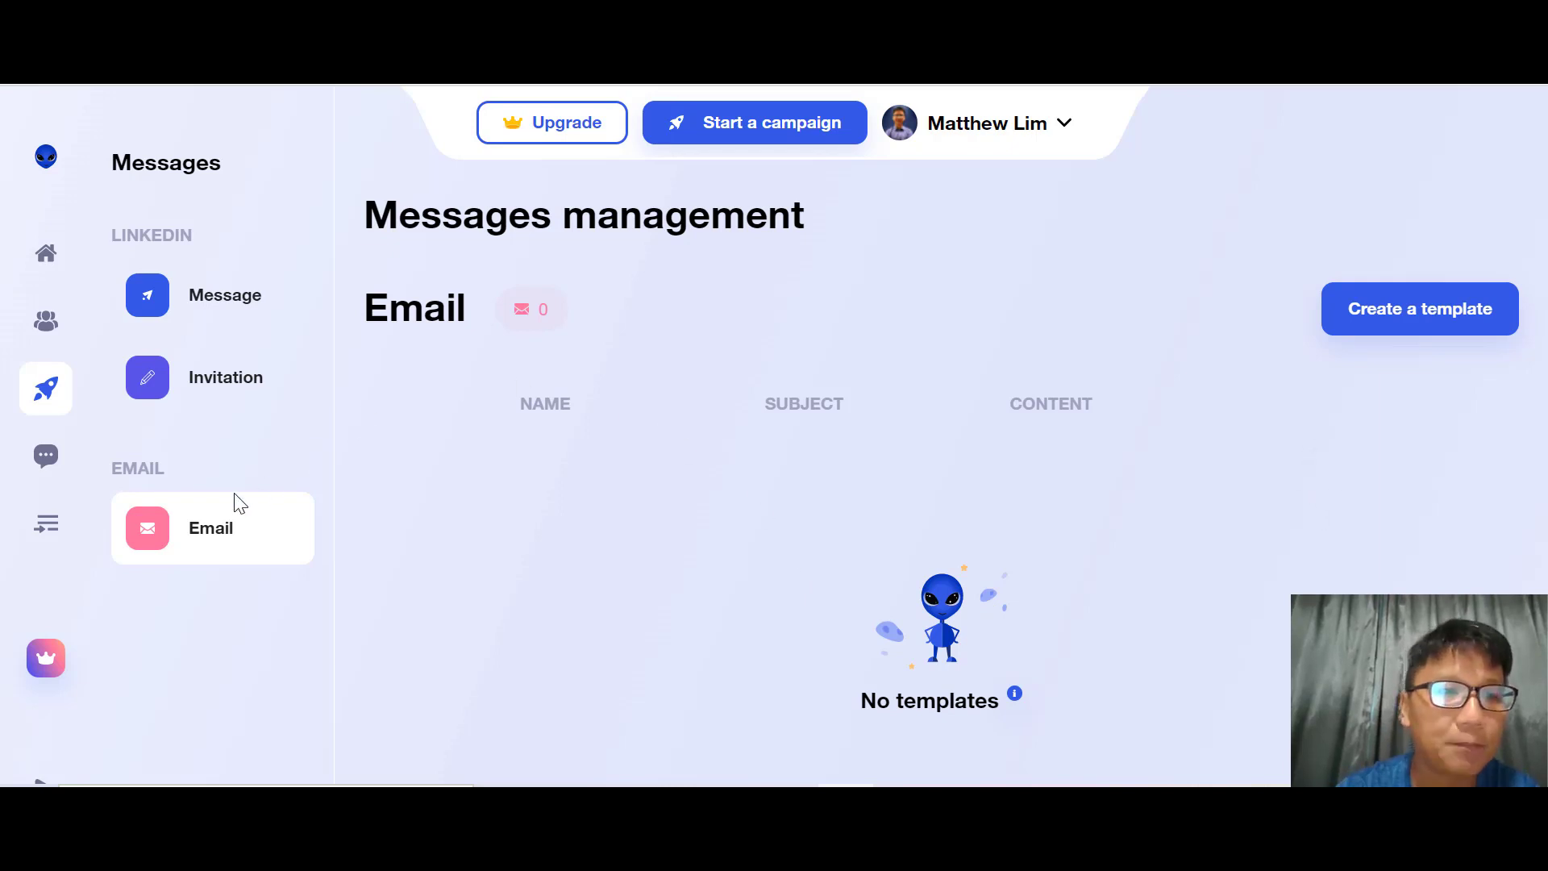
mouse_move(10, 409)
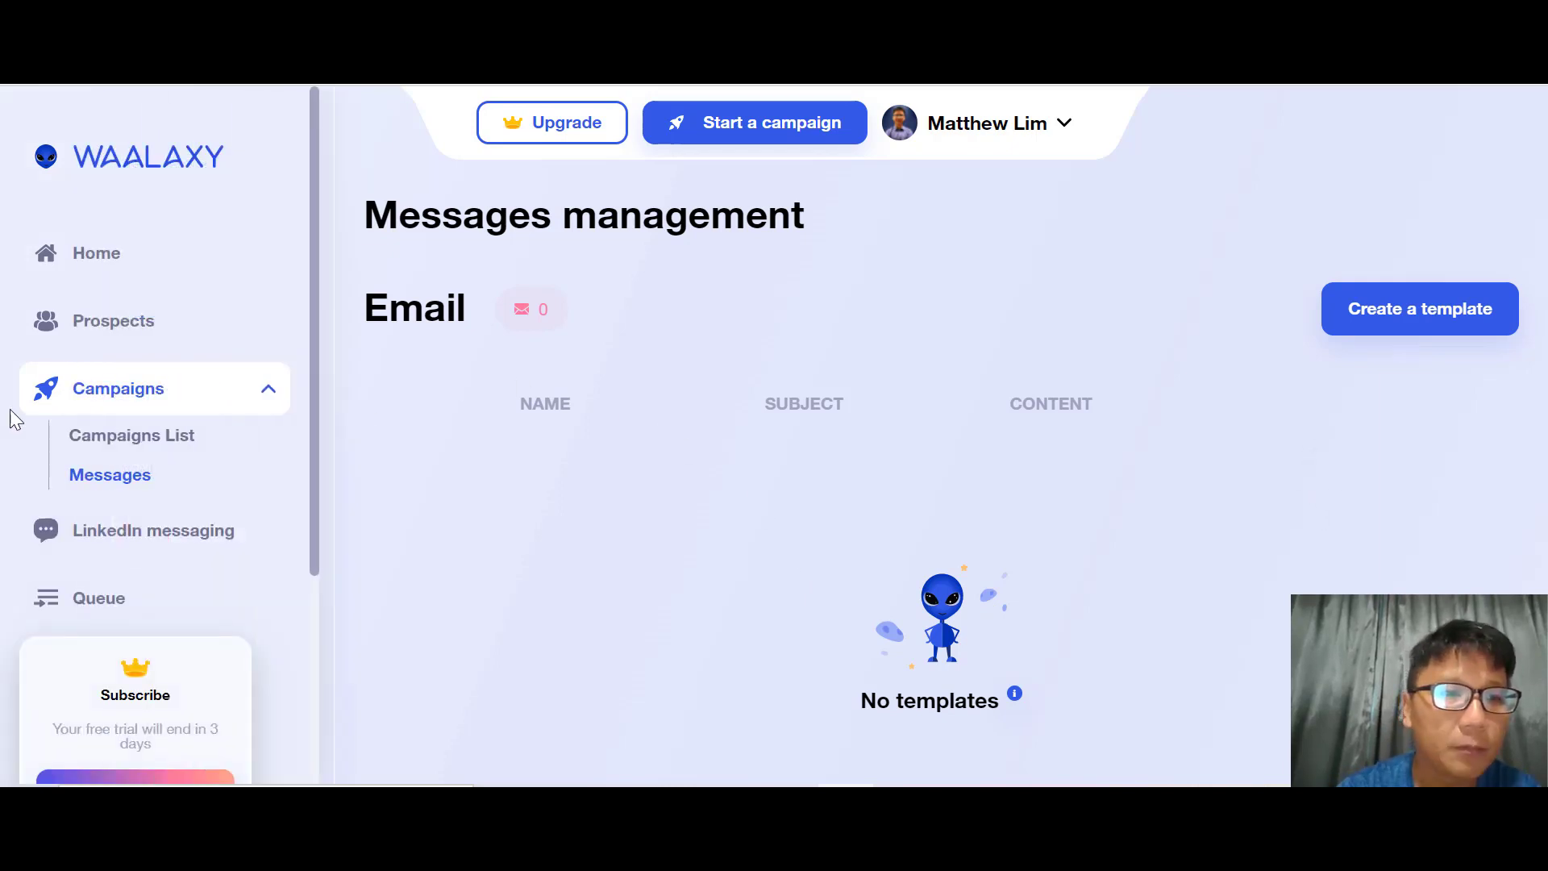
left_click(146, 530)
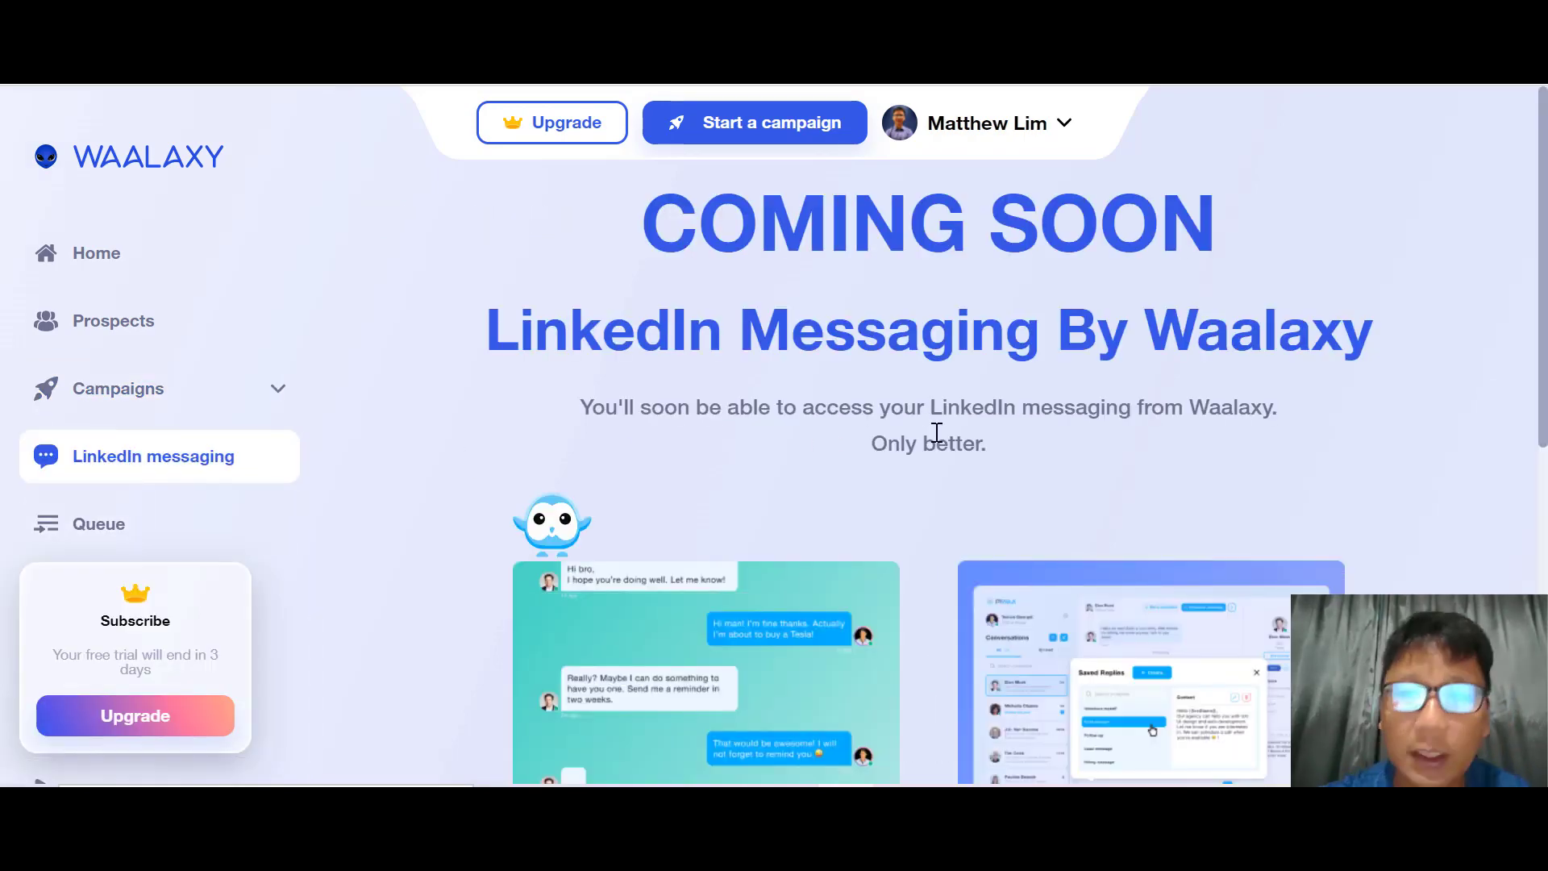
- Scroll through the LinkedIn messaging overview, then go to the Queue of pending actions
scroll(937, 434, "down", 1)
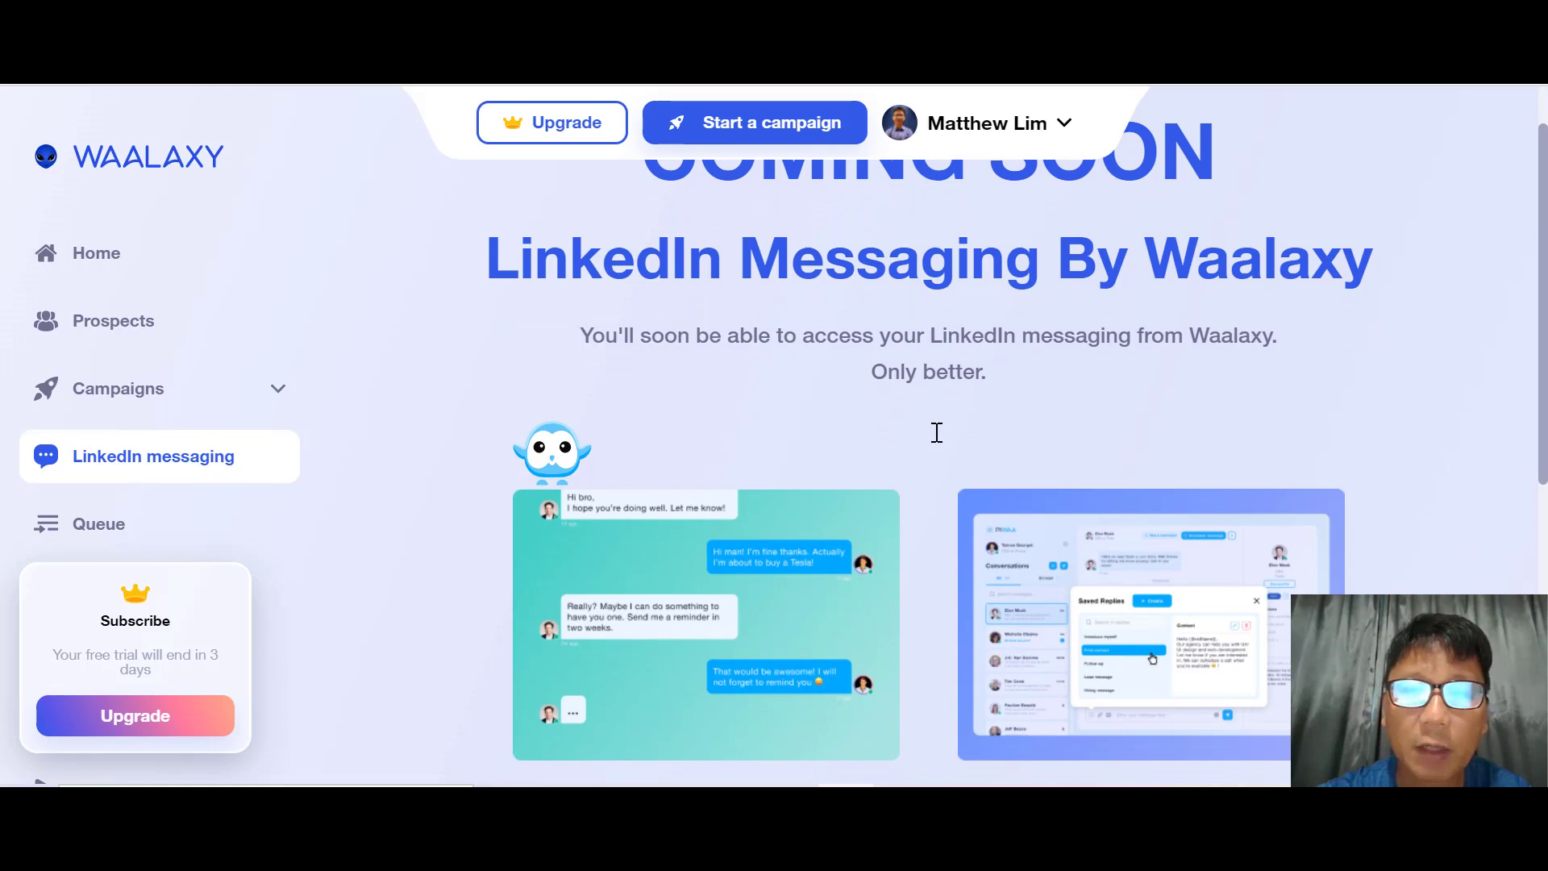
scroll(937, 433, "down", 4)
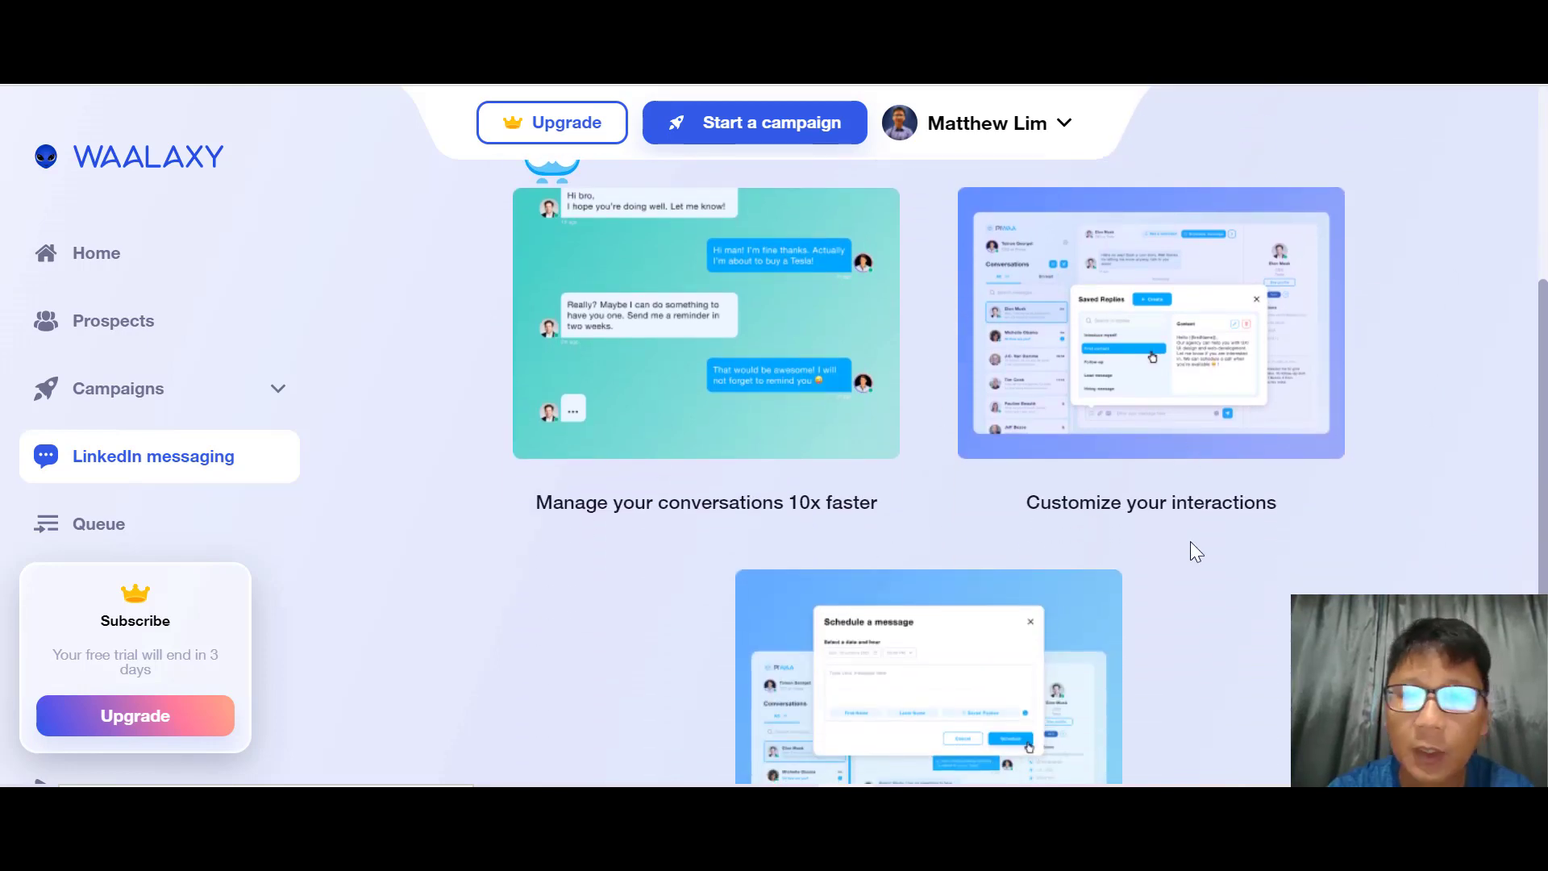
scroll(1152, 534, "down", 4)
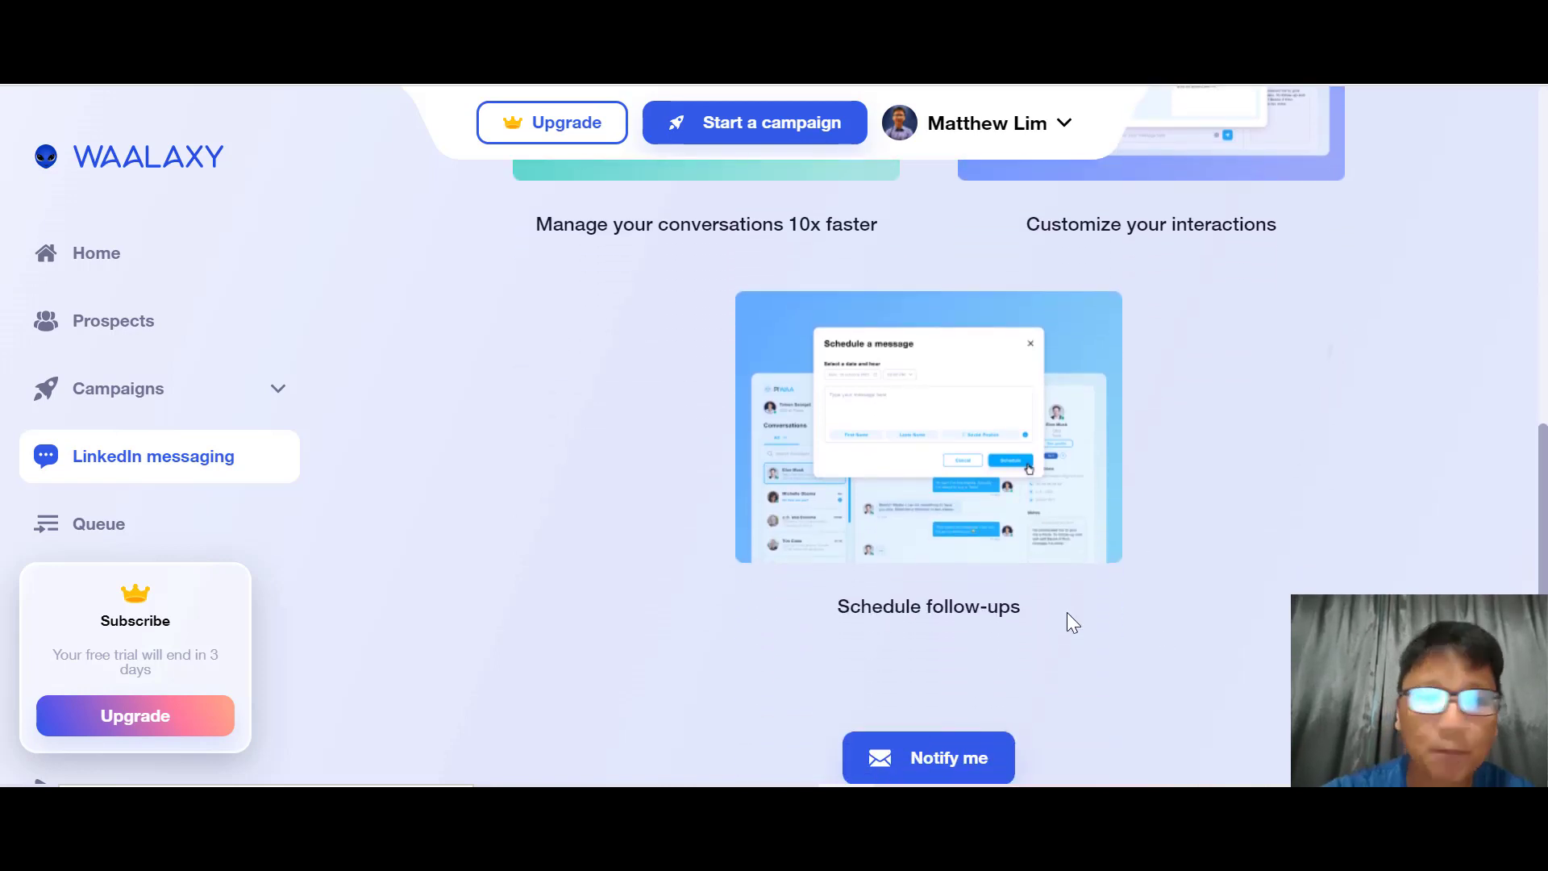
scroll(1067, 612, "up", 3)
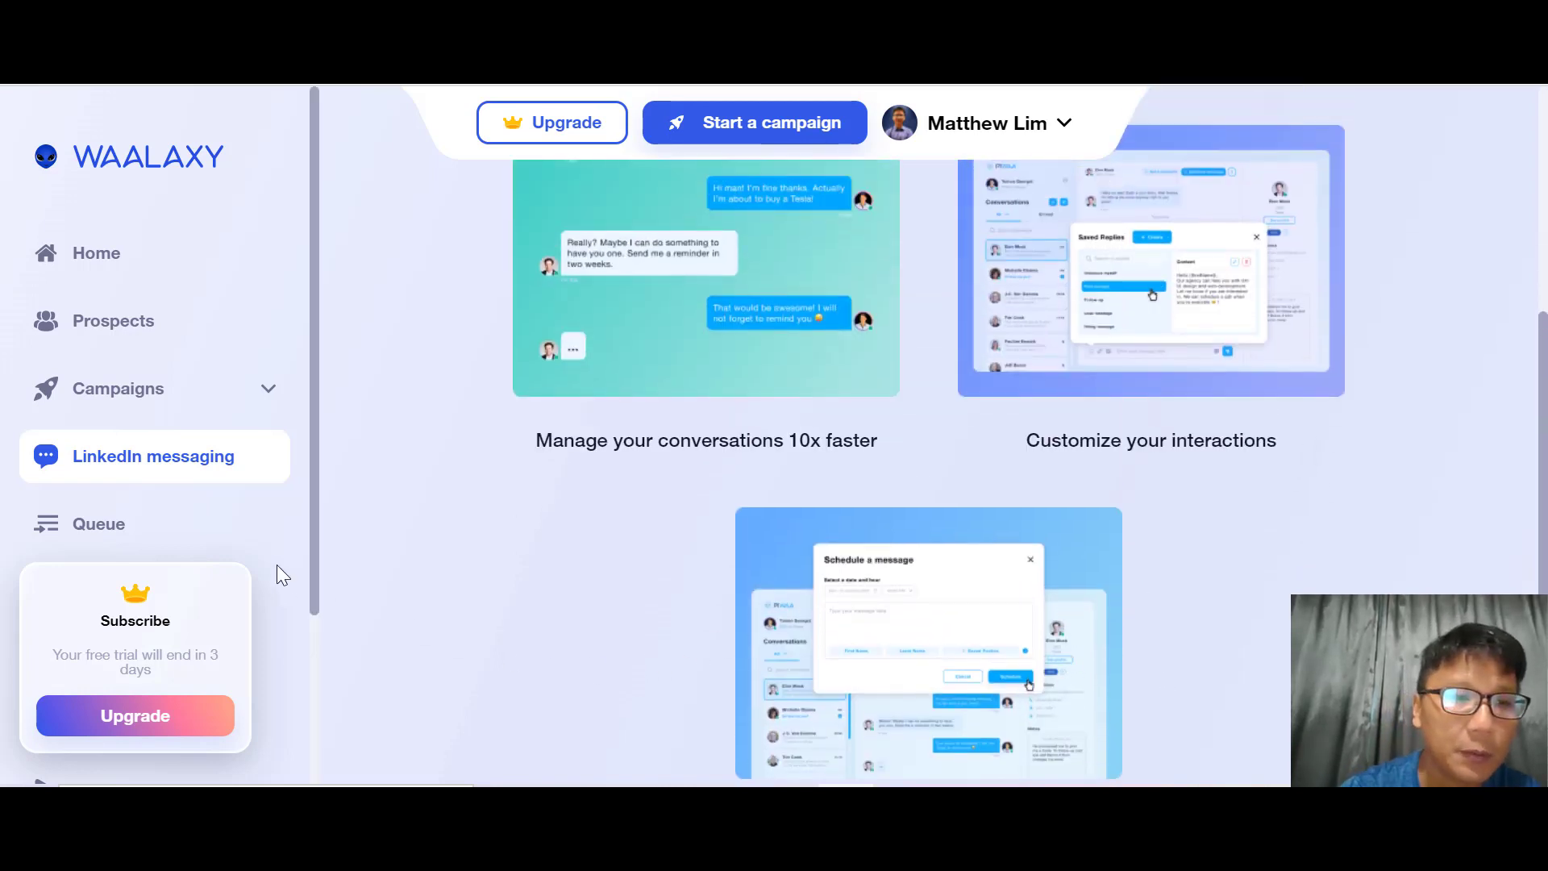
left_click(52, 523)
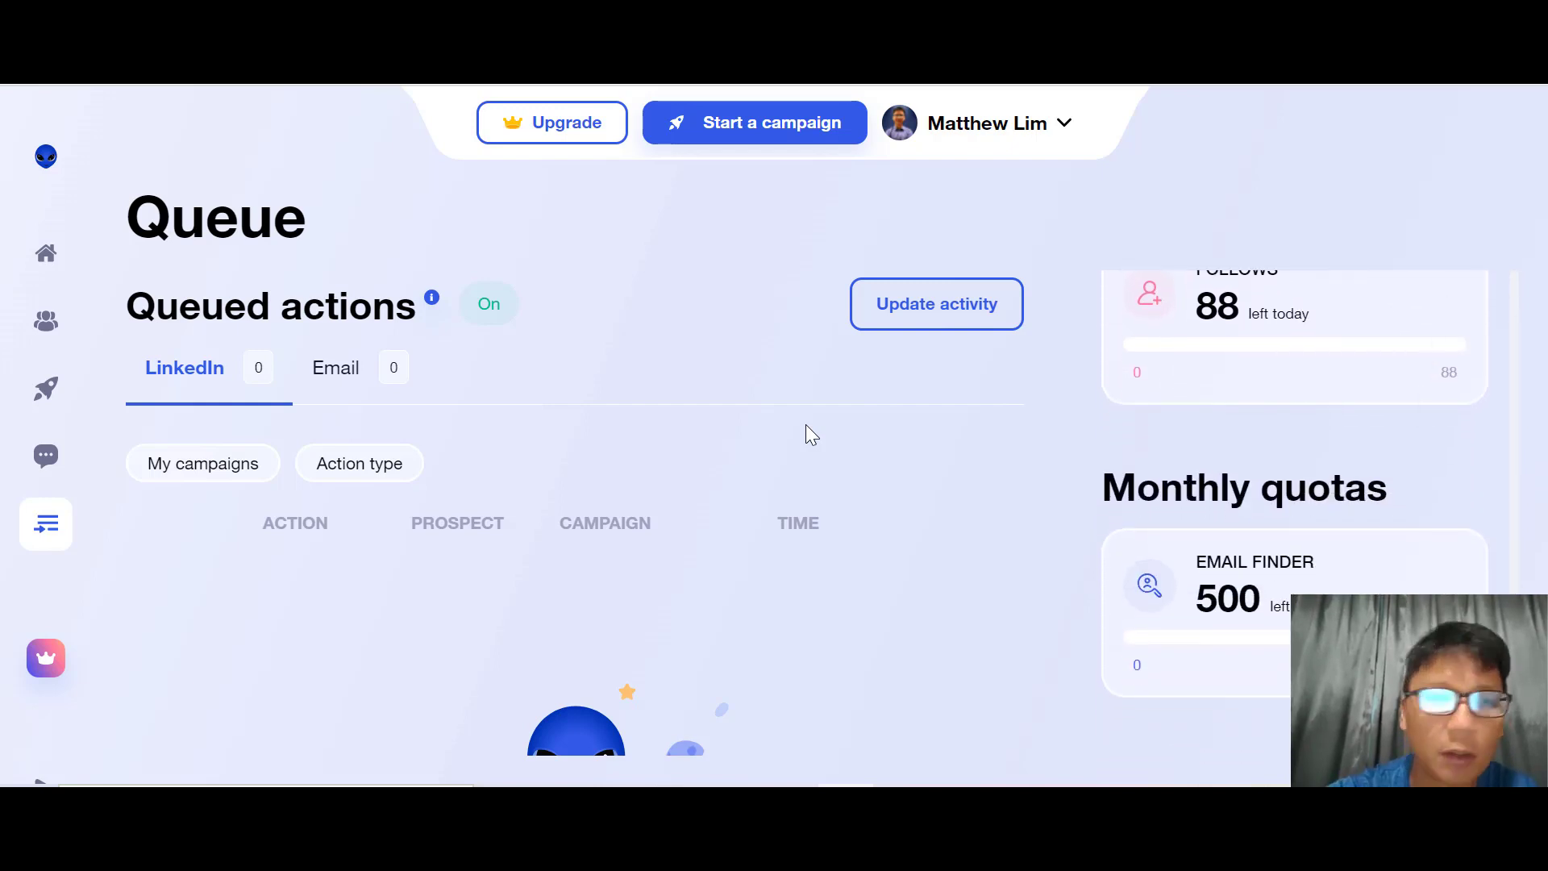
- Expand and scroll the sidebar to launch the See Demo product video
mouse_move(50, 430)
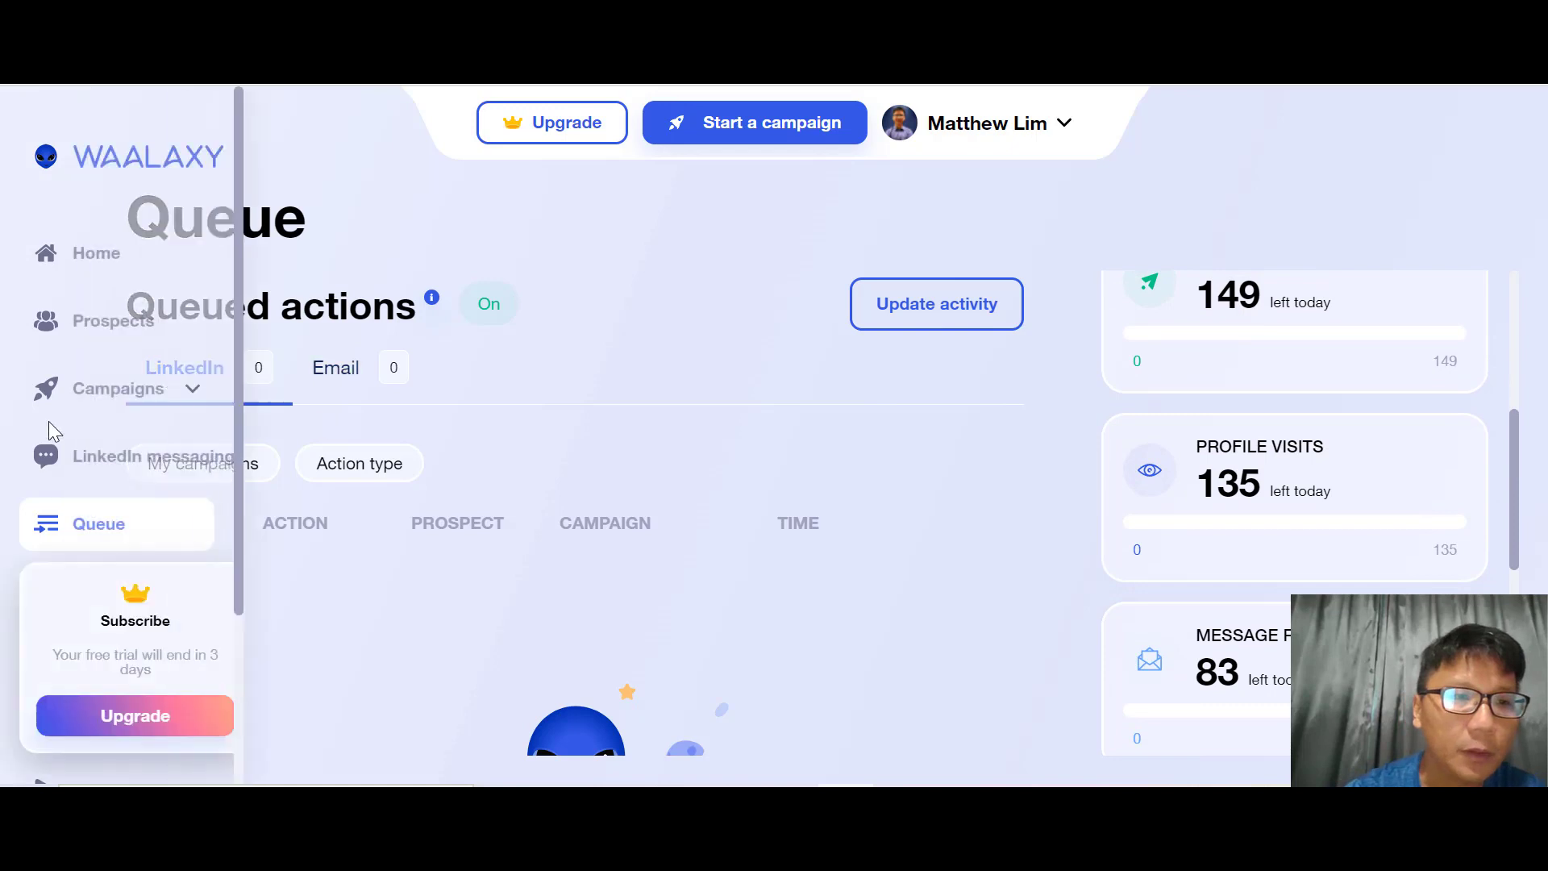
left_click_drag(313, 421, 304, 452)
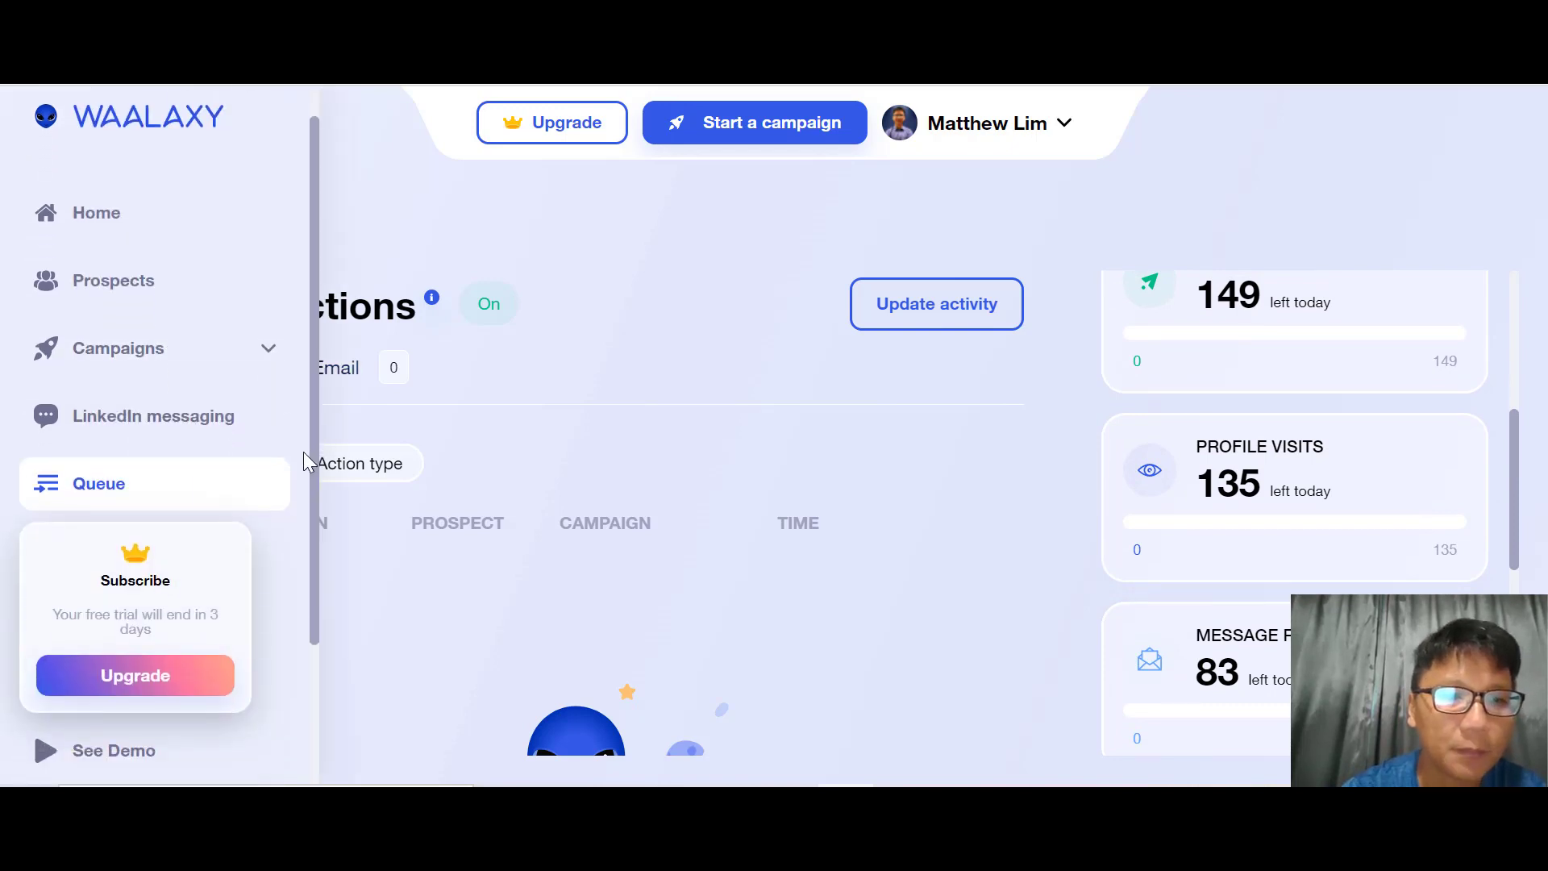
scroll(303, 454, "down", 3)
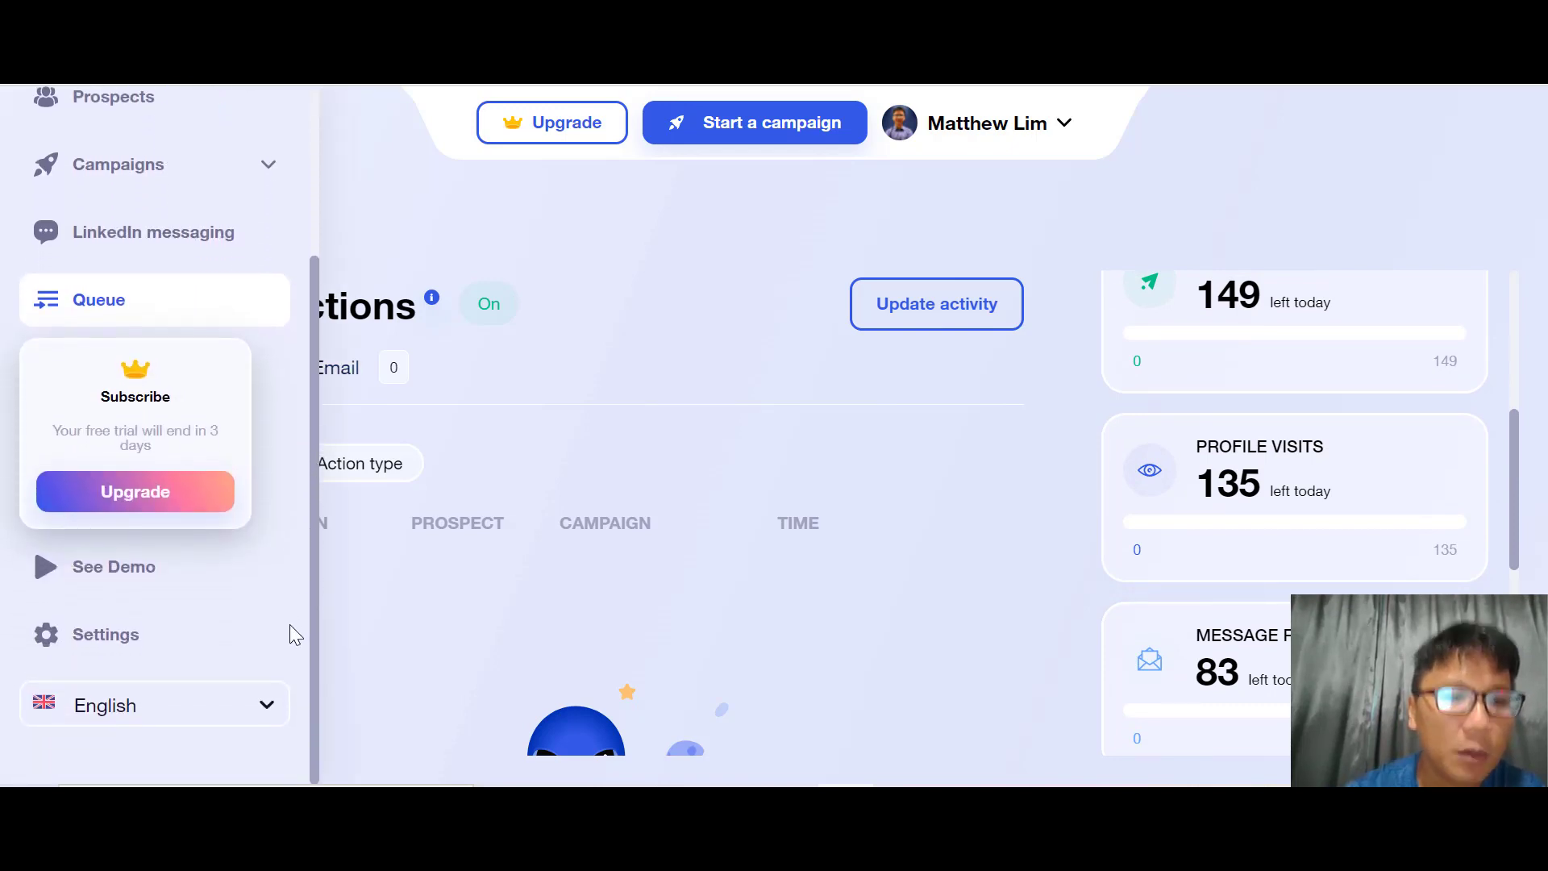
left_click(107, 573)
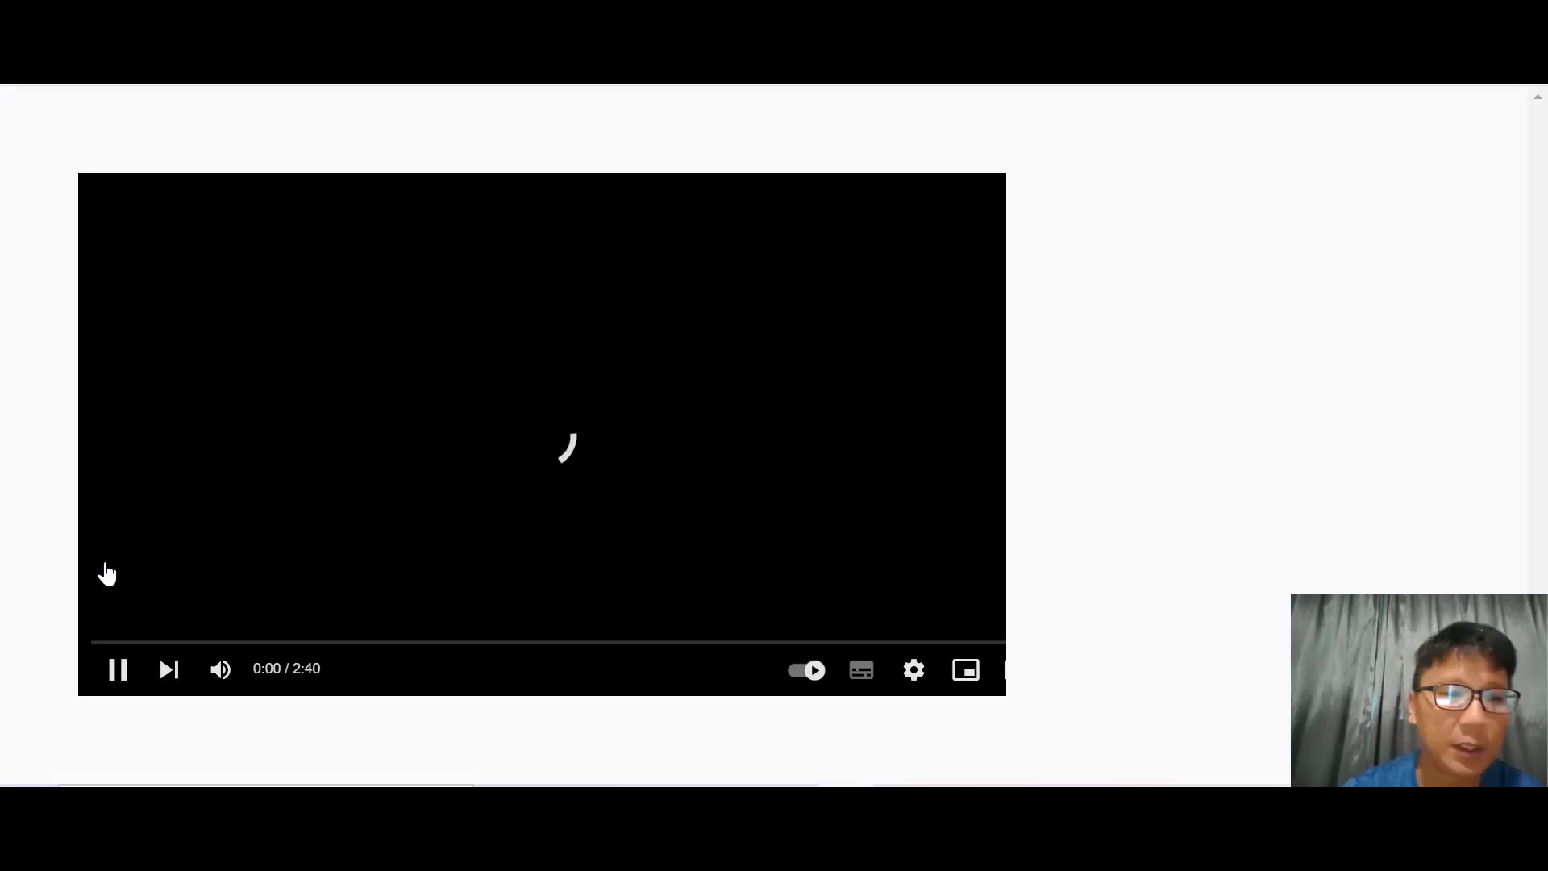
- Pause the import-leads tutorial at 0:02 and scroll through the Waalaxy Tutorials playlist
left_click(117, 670)
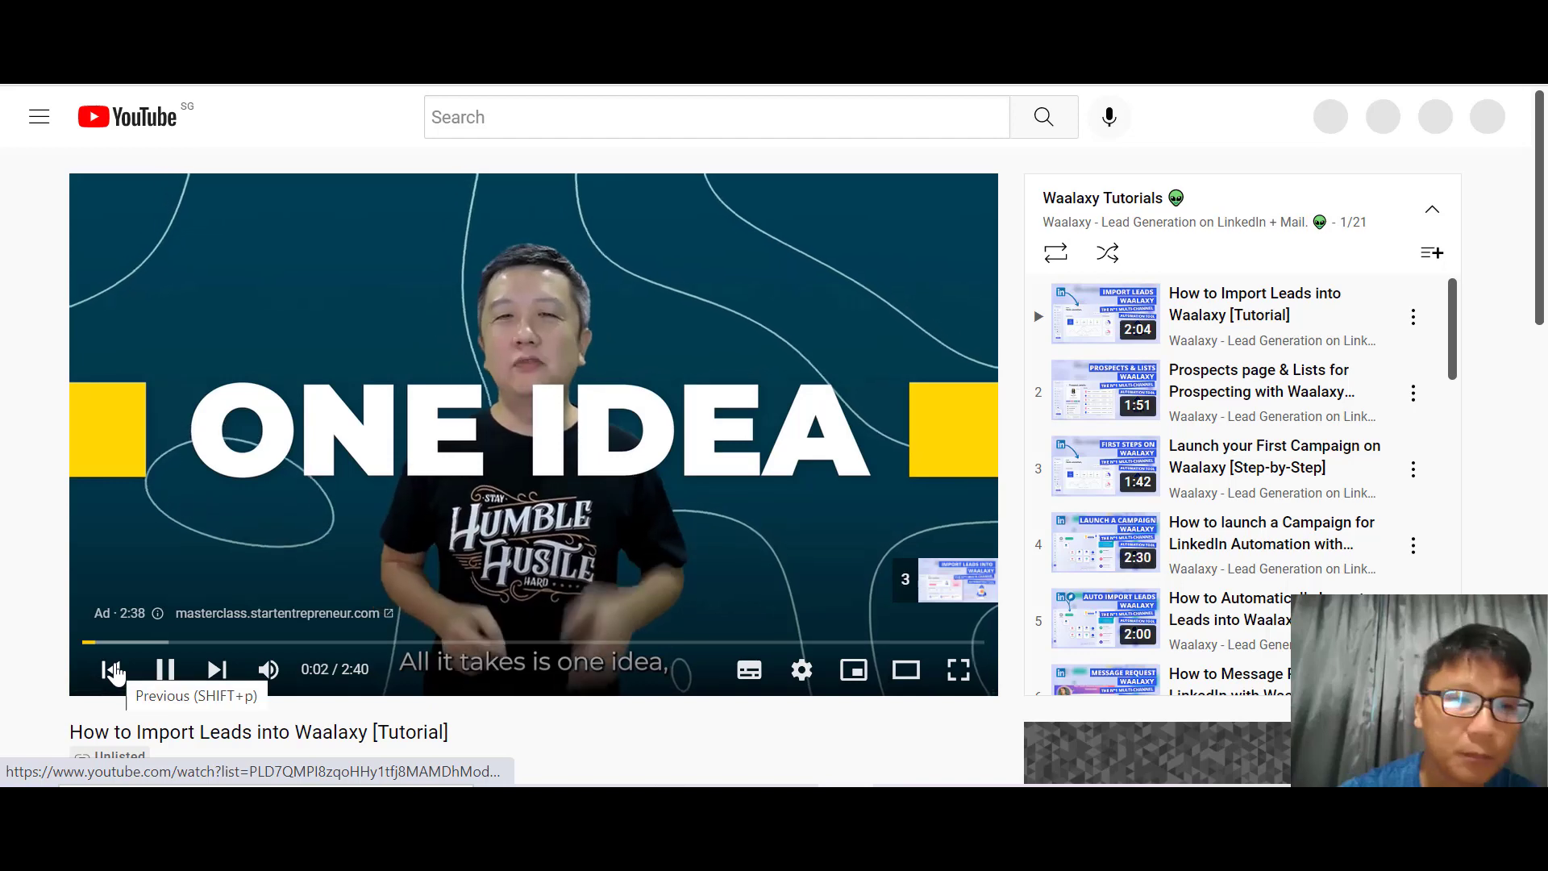
left_click(162, 670)
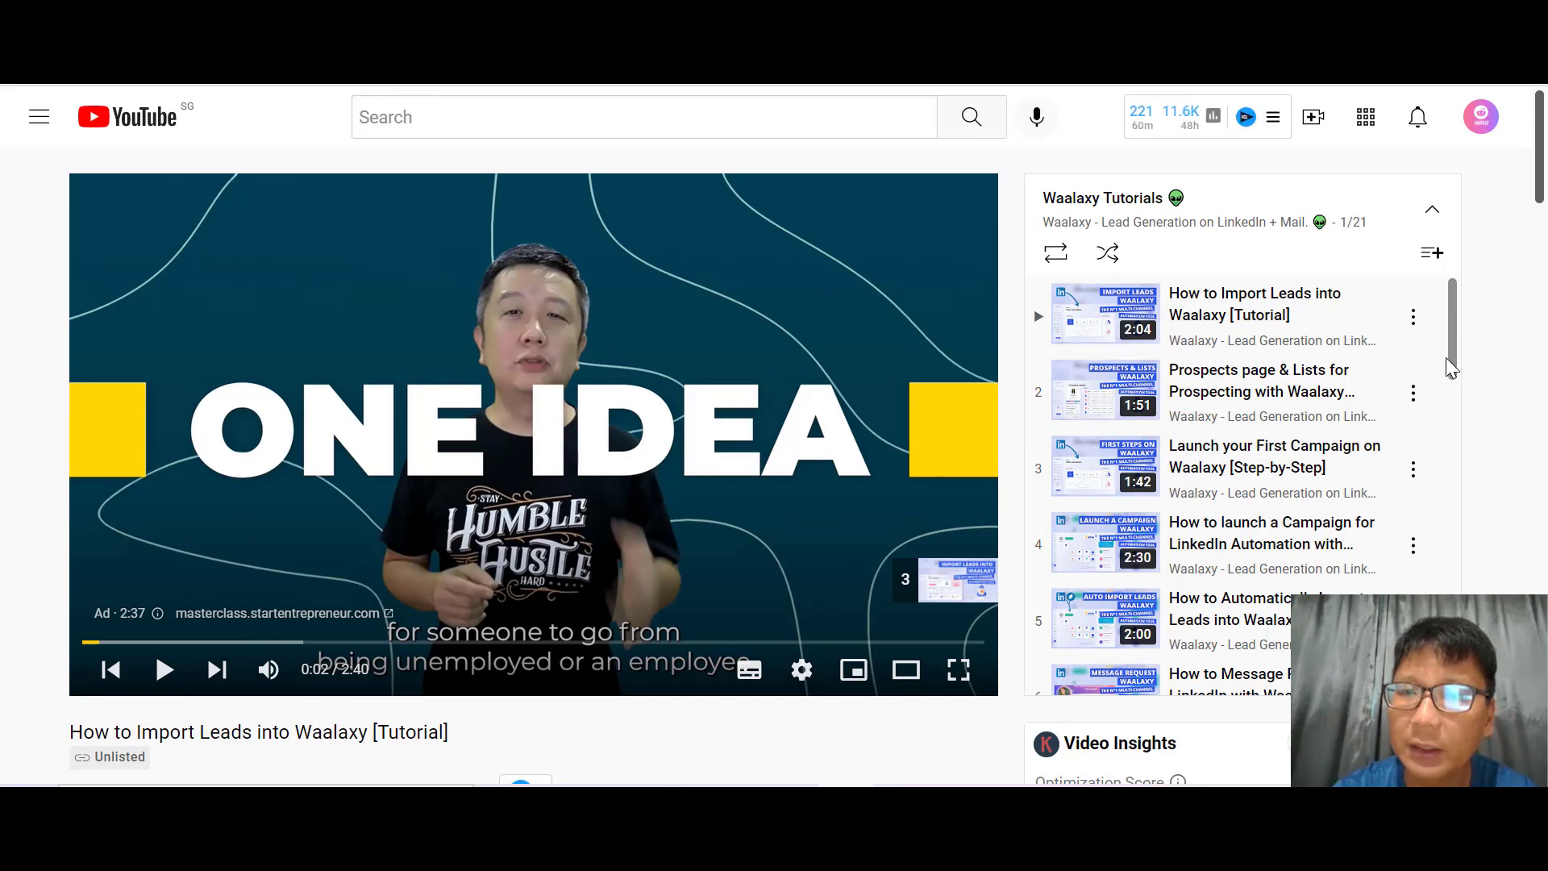
scroll(1446, 360, "down", 2)
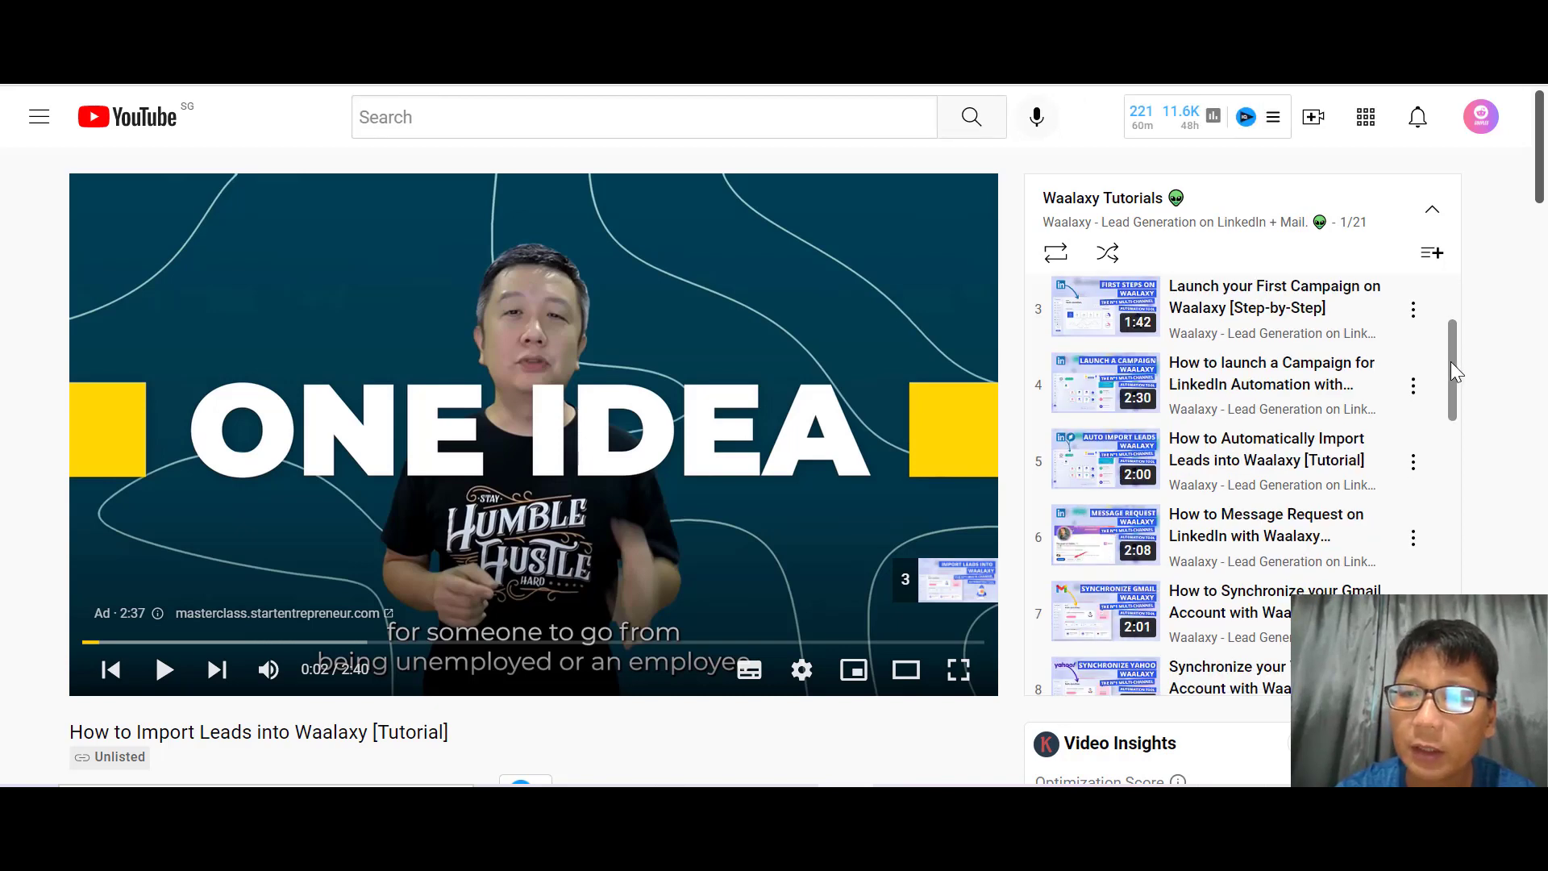
scroll(1452, 371, "down", 3)
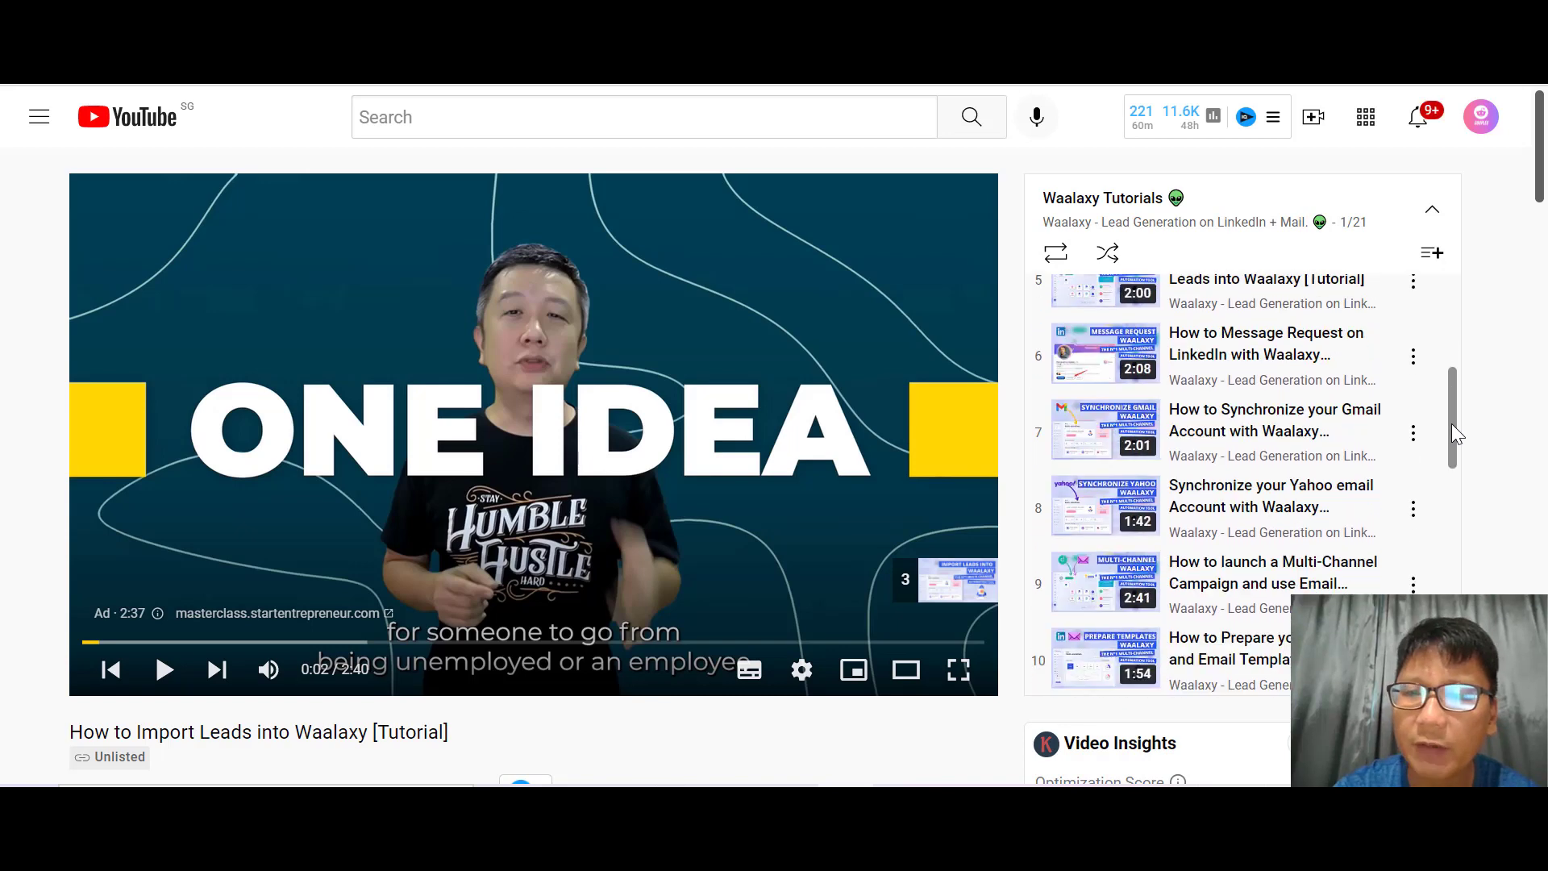
scroll(1463, 439, "down", 1)
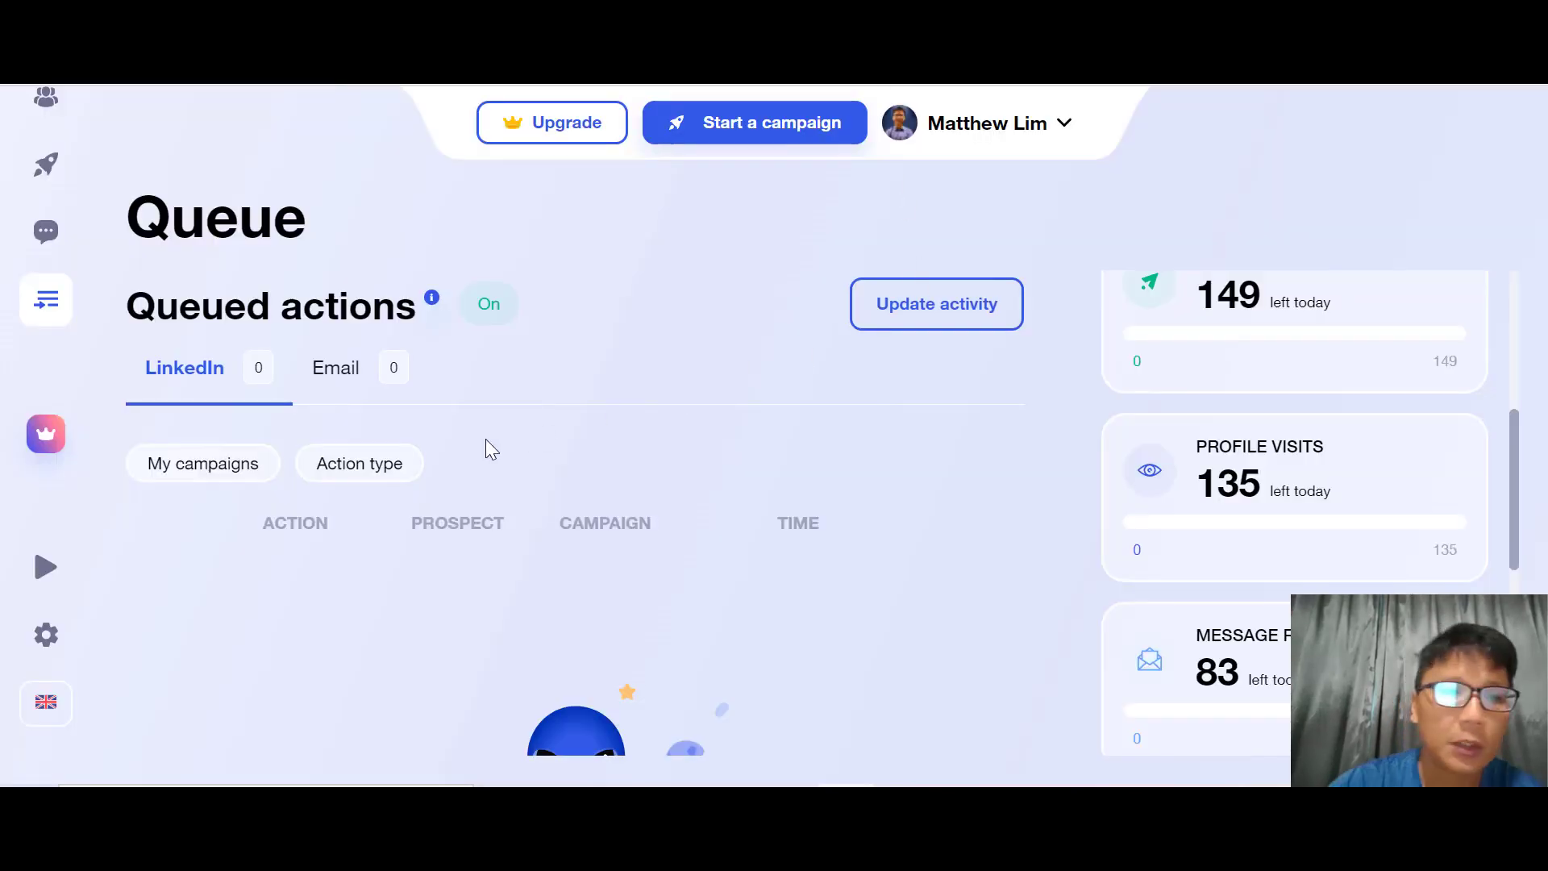
- Open Settings and review the Email accounts and Account activity quota pages
mouse_move(11, 641)
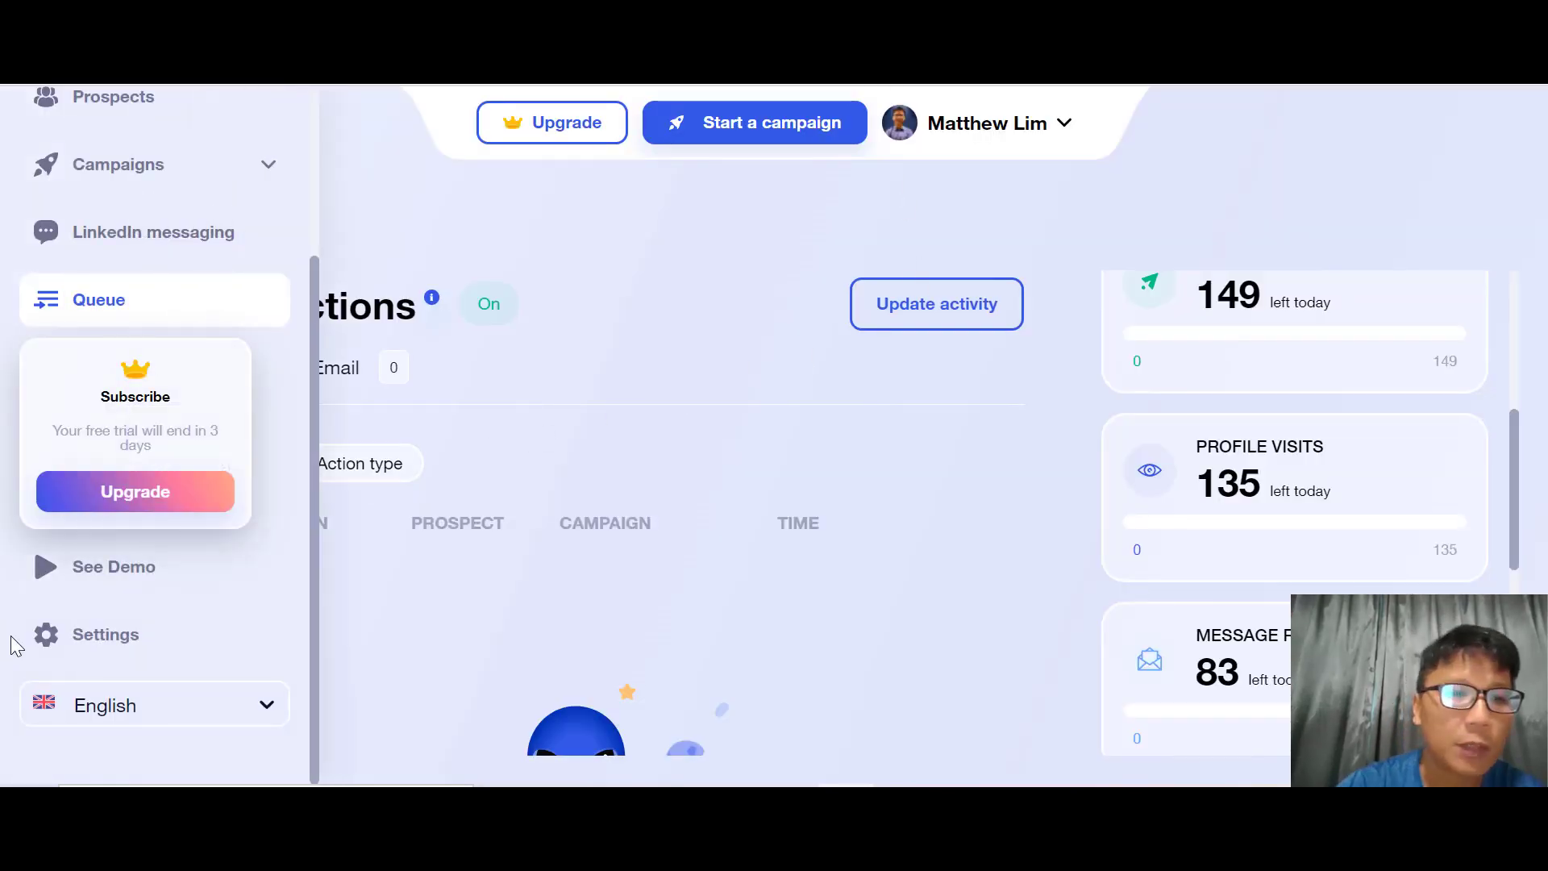
left_click(94, 642)
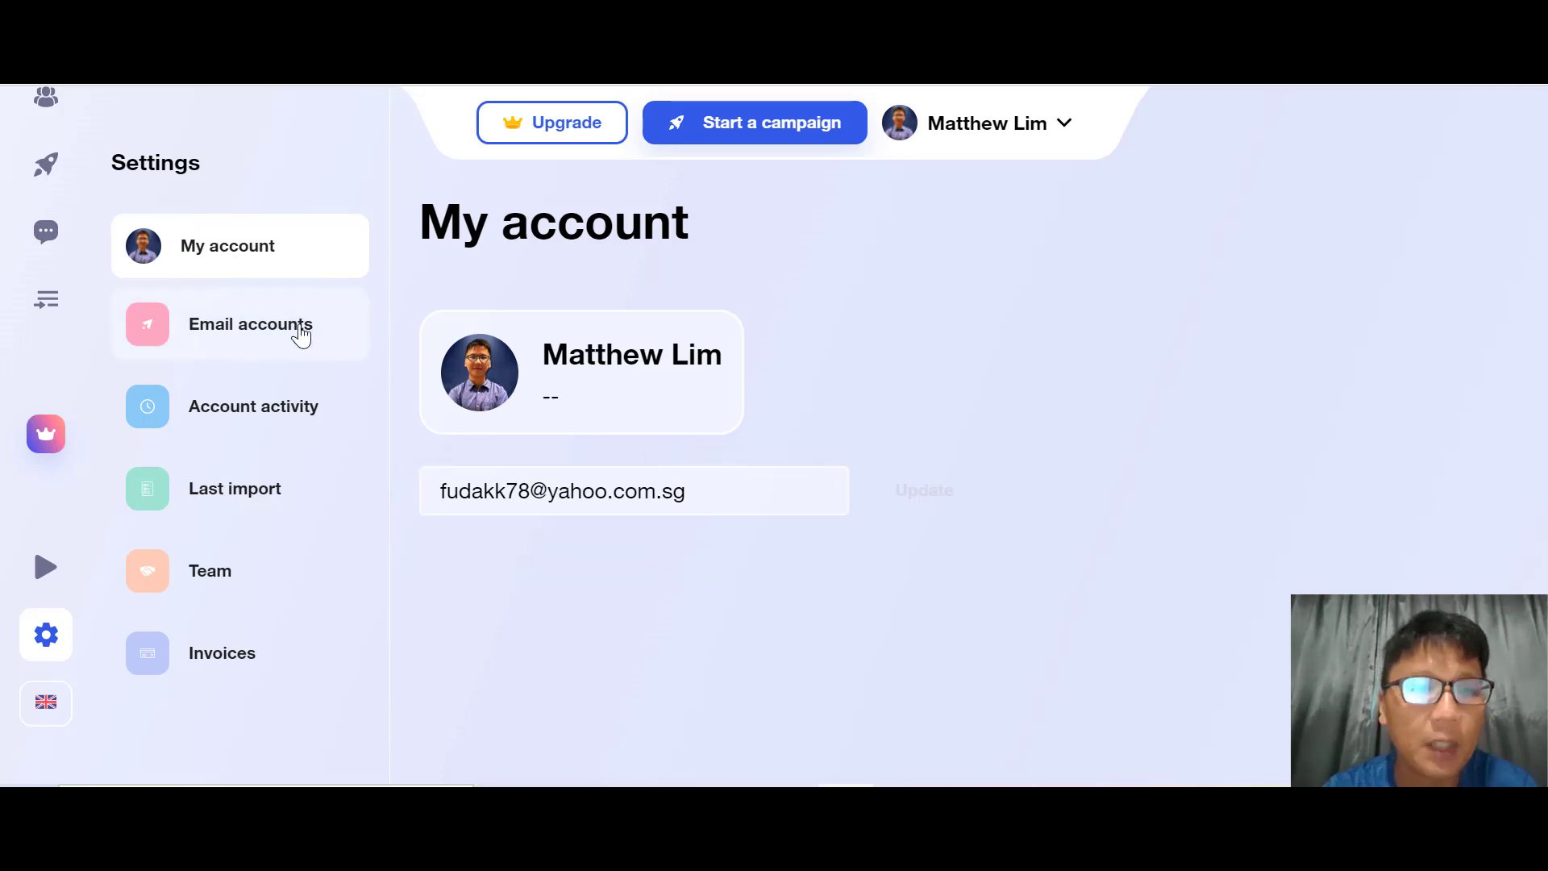
left_click(295, 329)
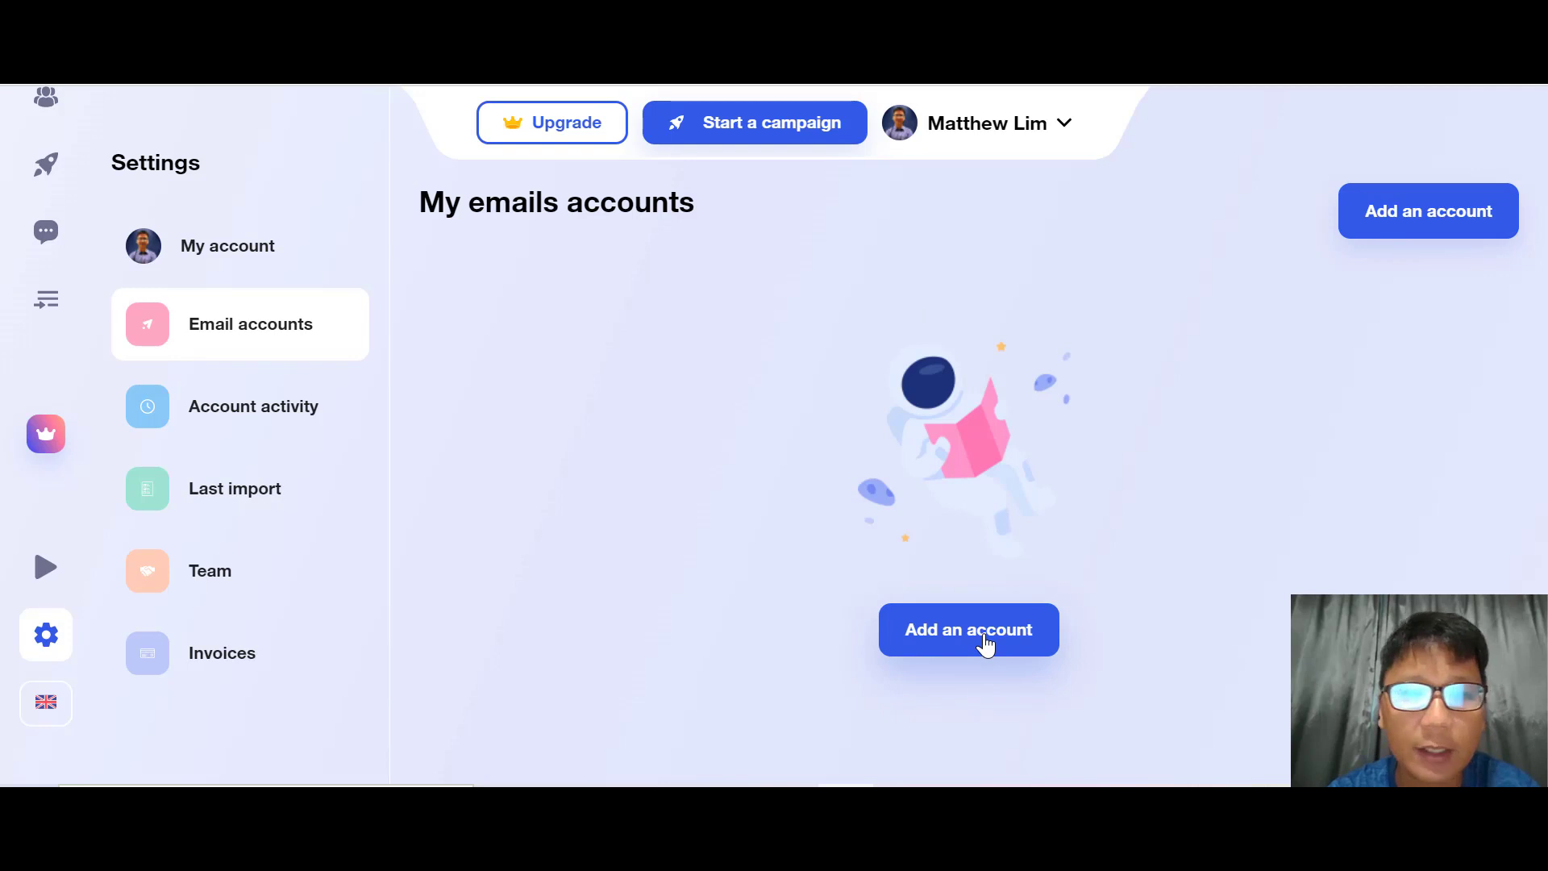
left_click(306, 424)
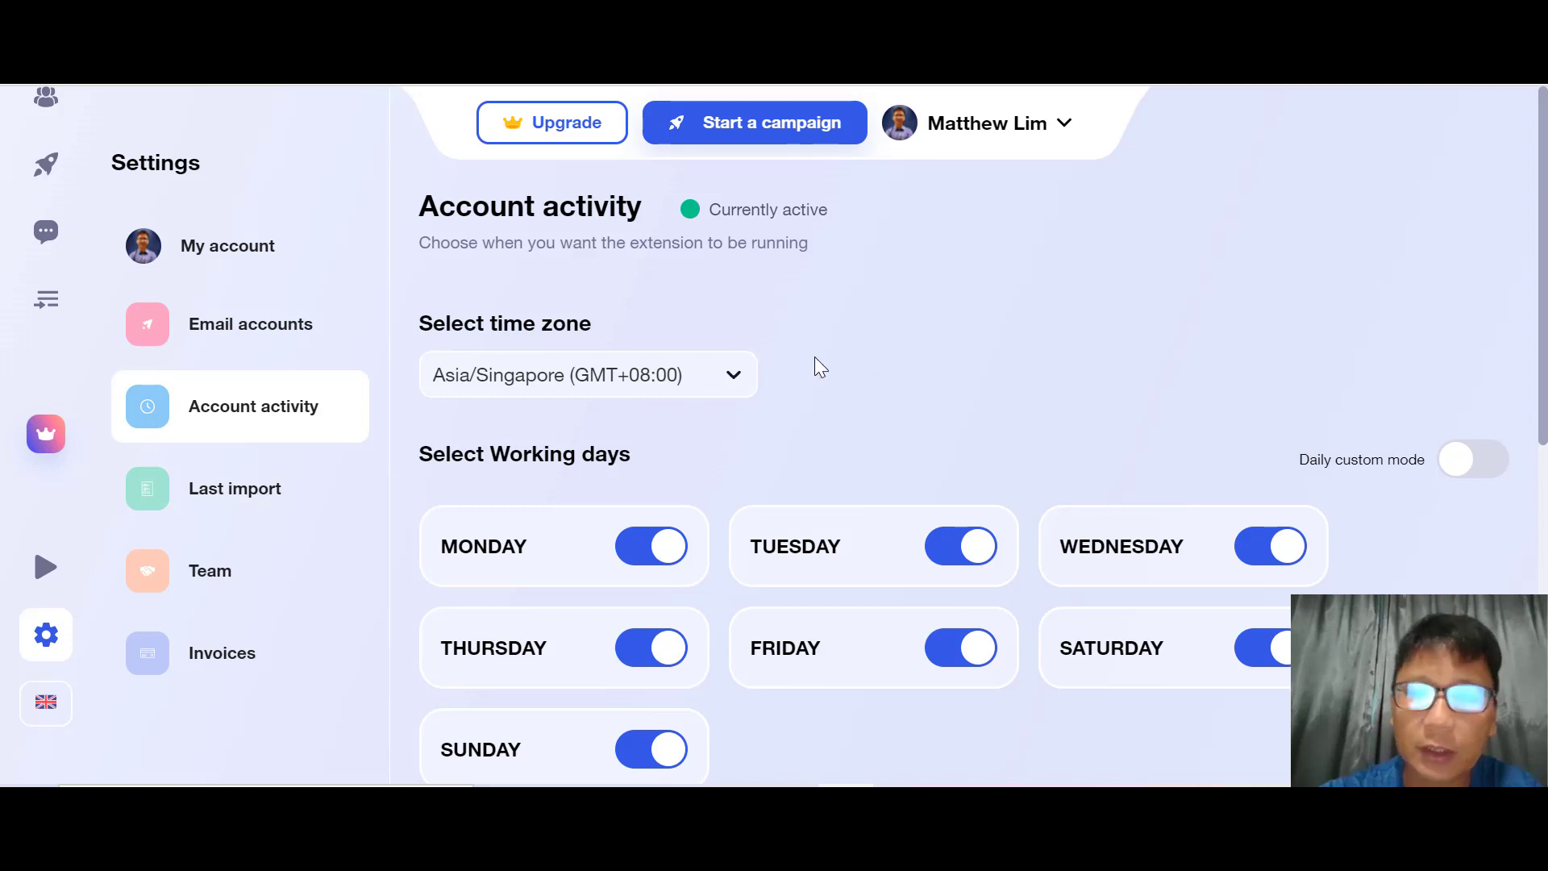
scroll(820, 367, "down", 5)
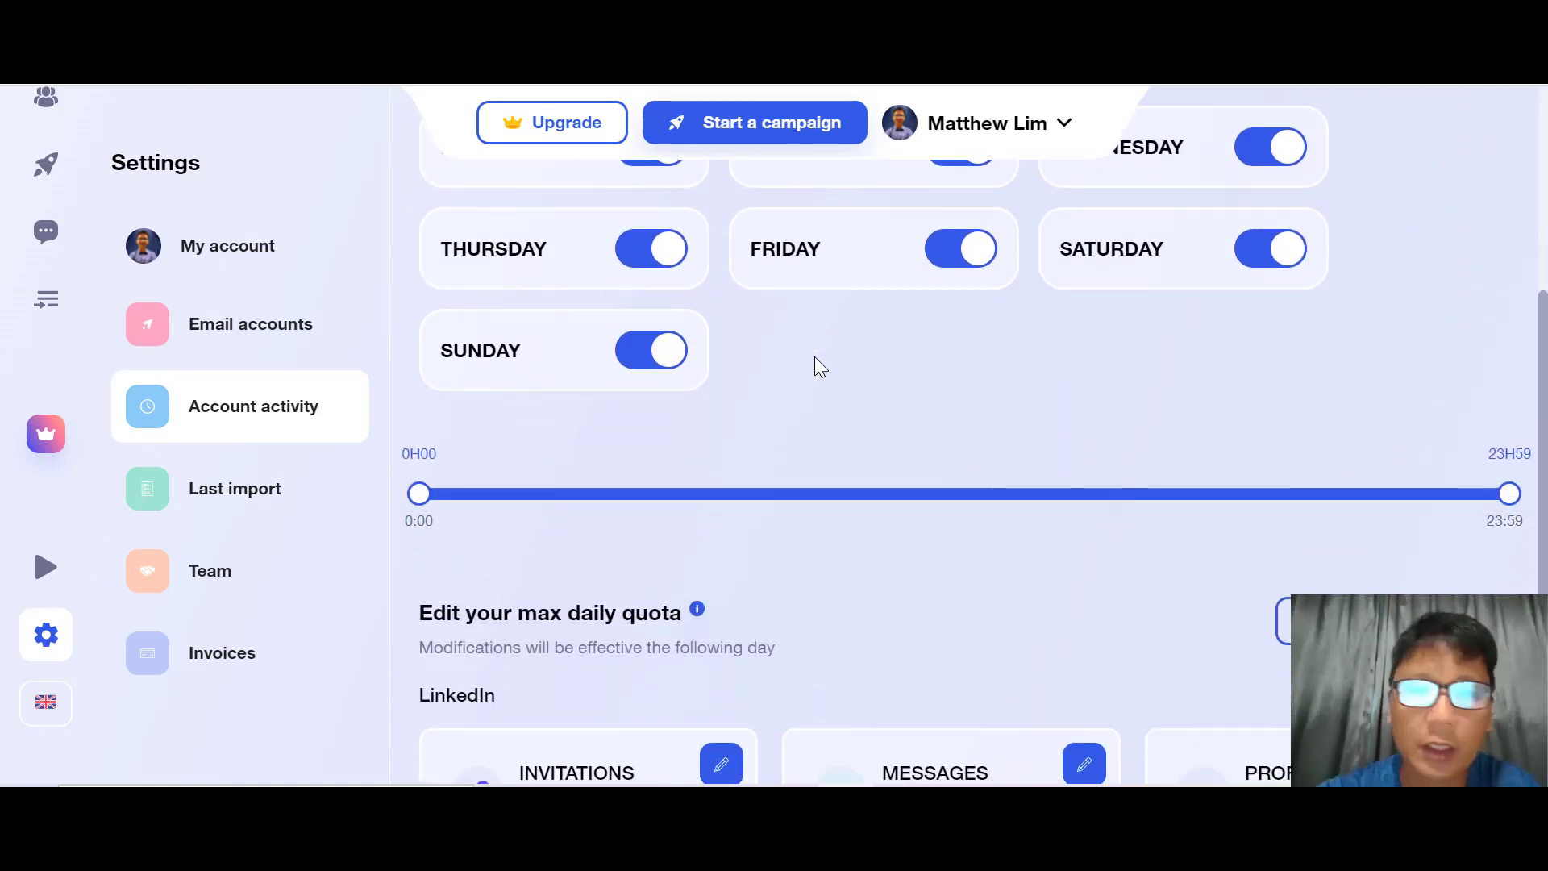
scroll(820, 367, "down", 3)
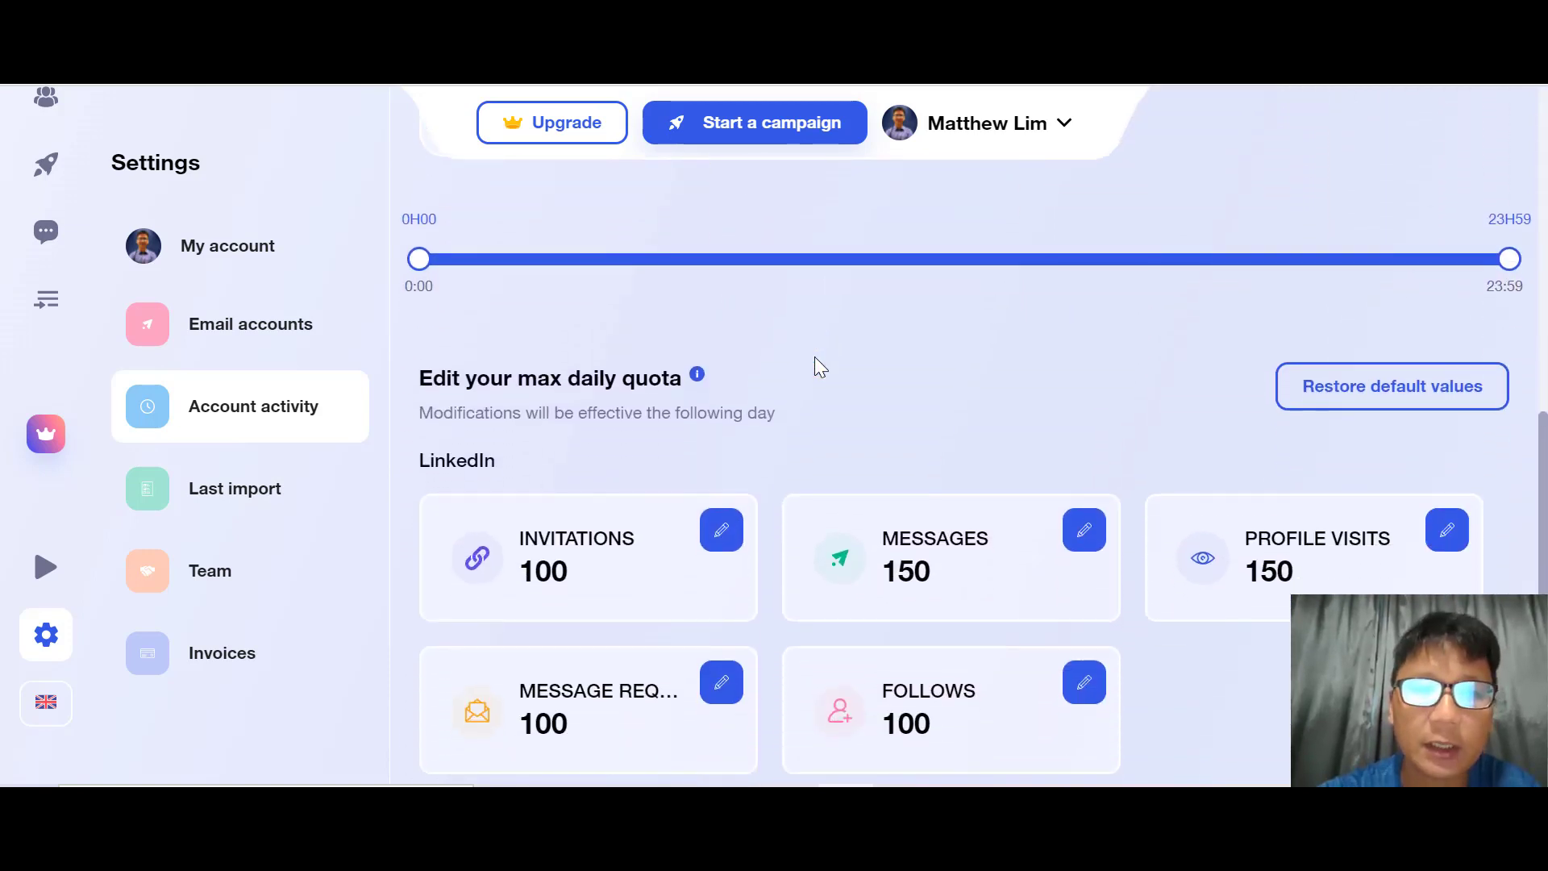
scroll(820, 367, "down", 1)
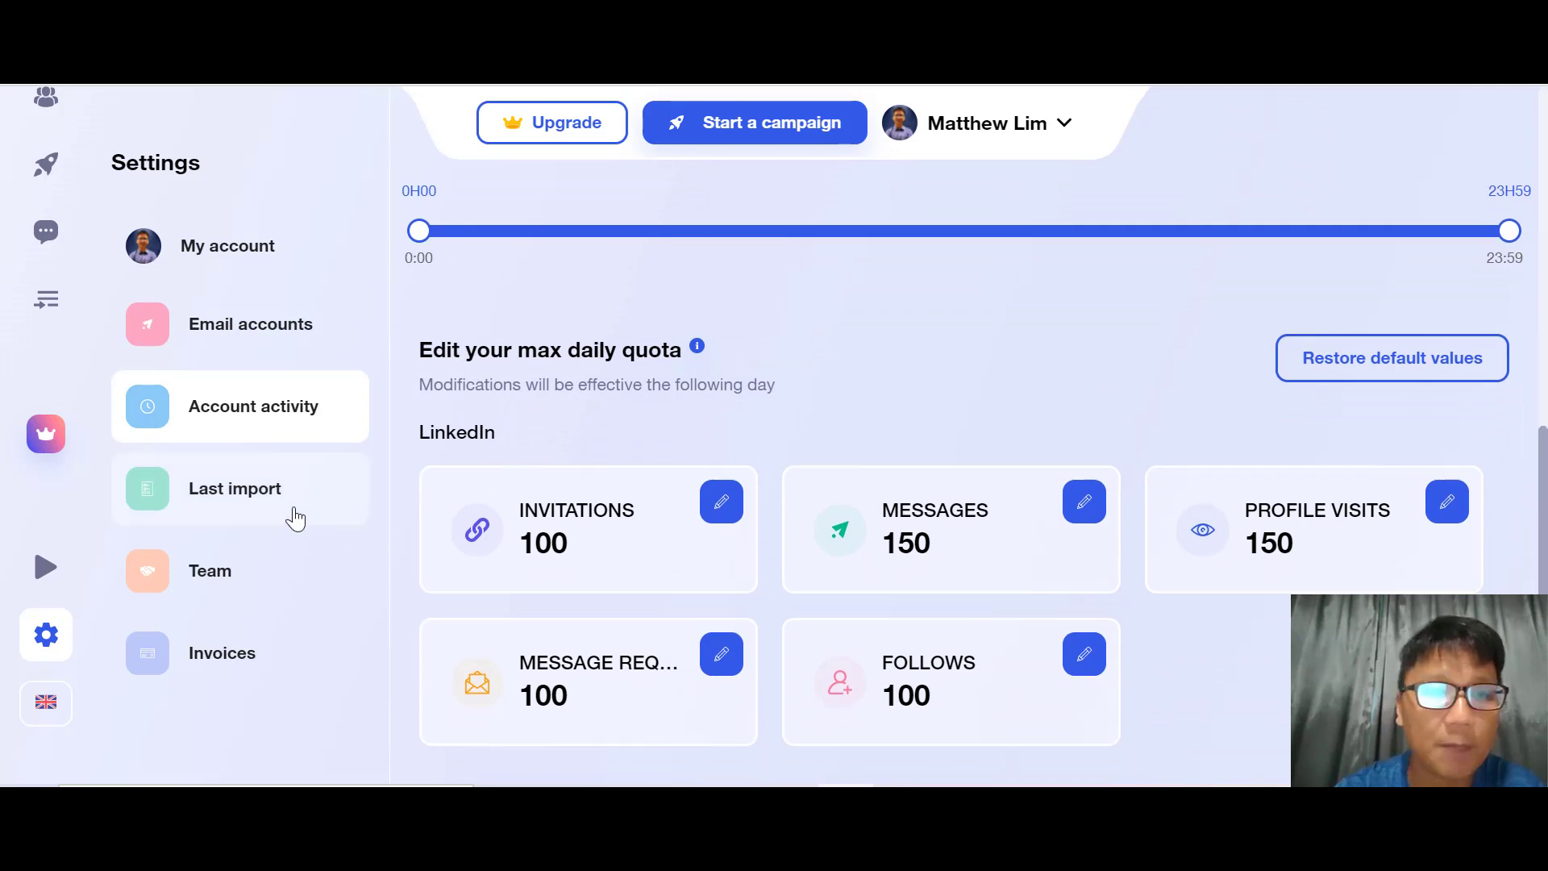
- Check the Last import results, then view the Team page reporting no team
left_click(278, 504)
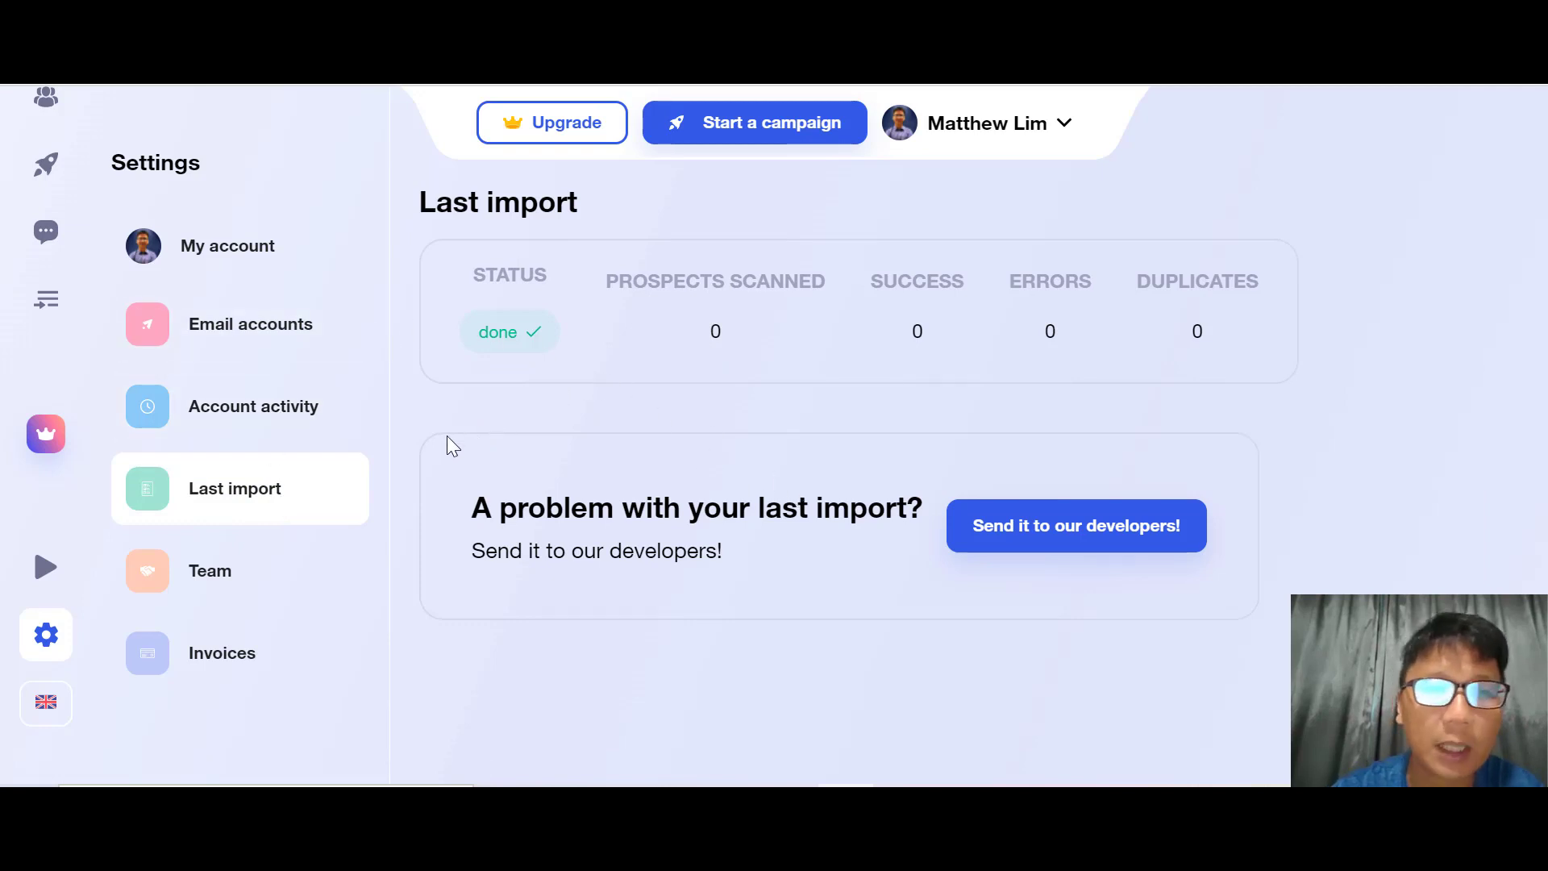
mouse_move(90, 184)
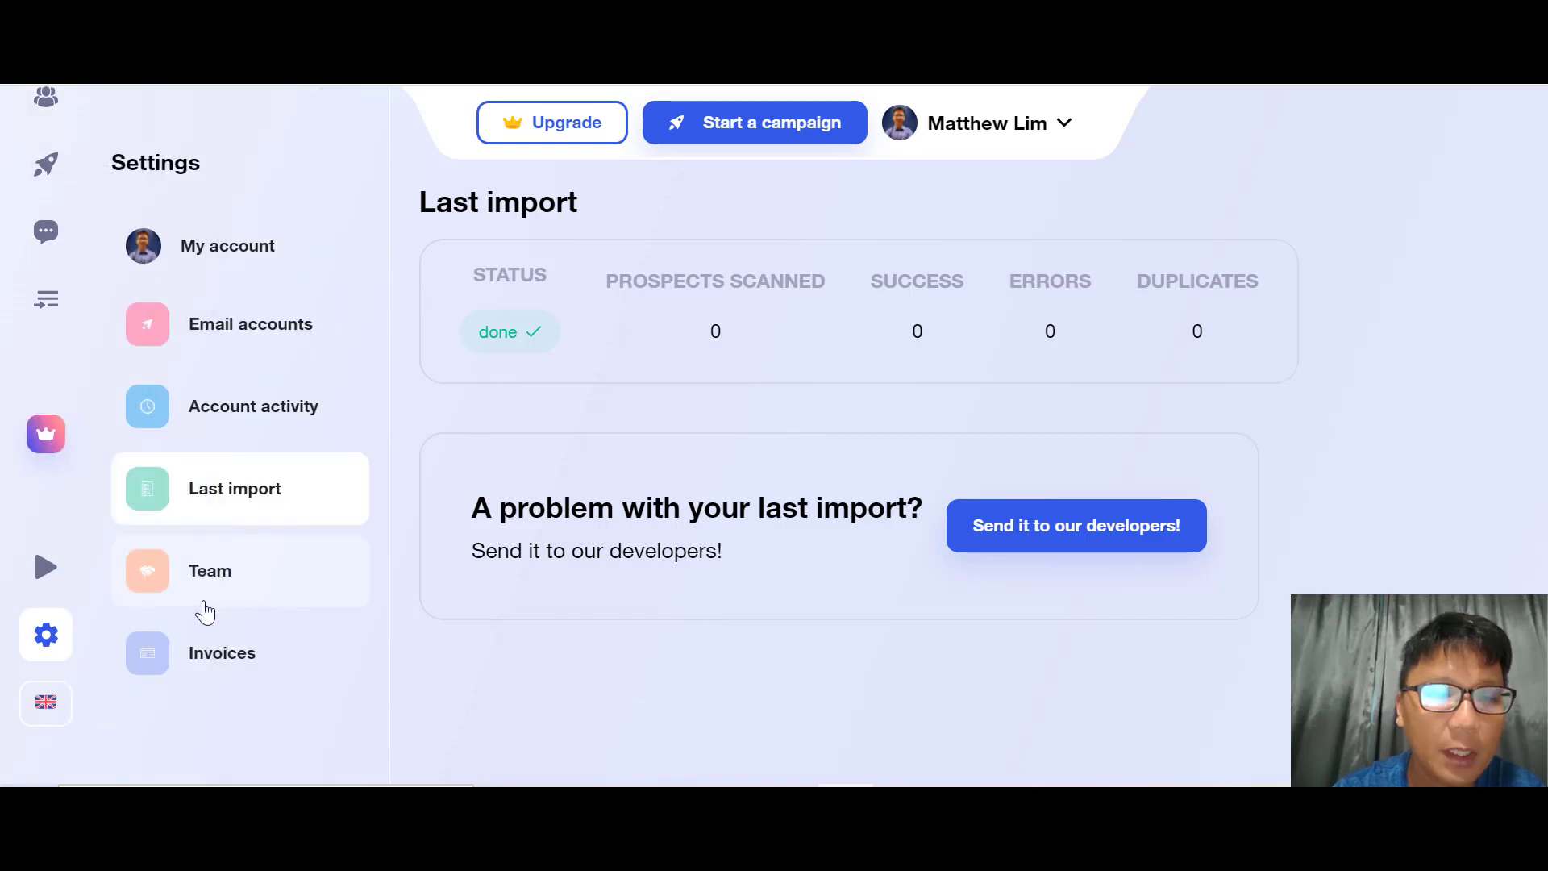
left_click(192, 588)
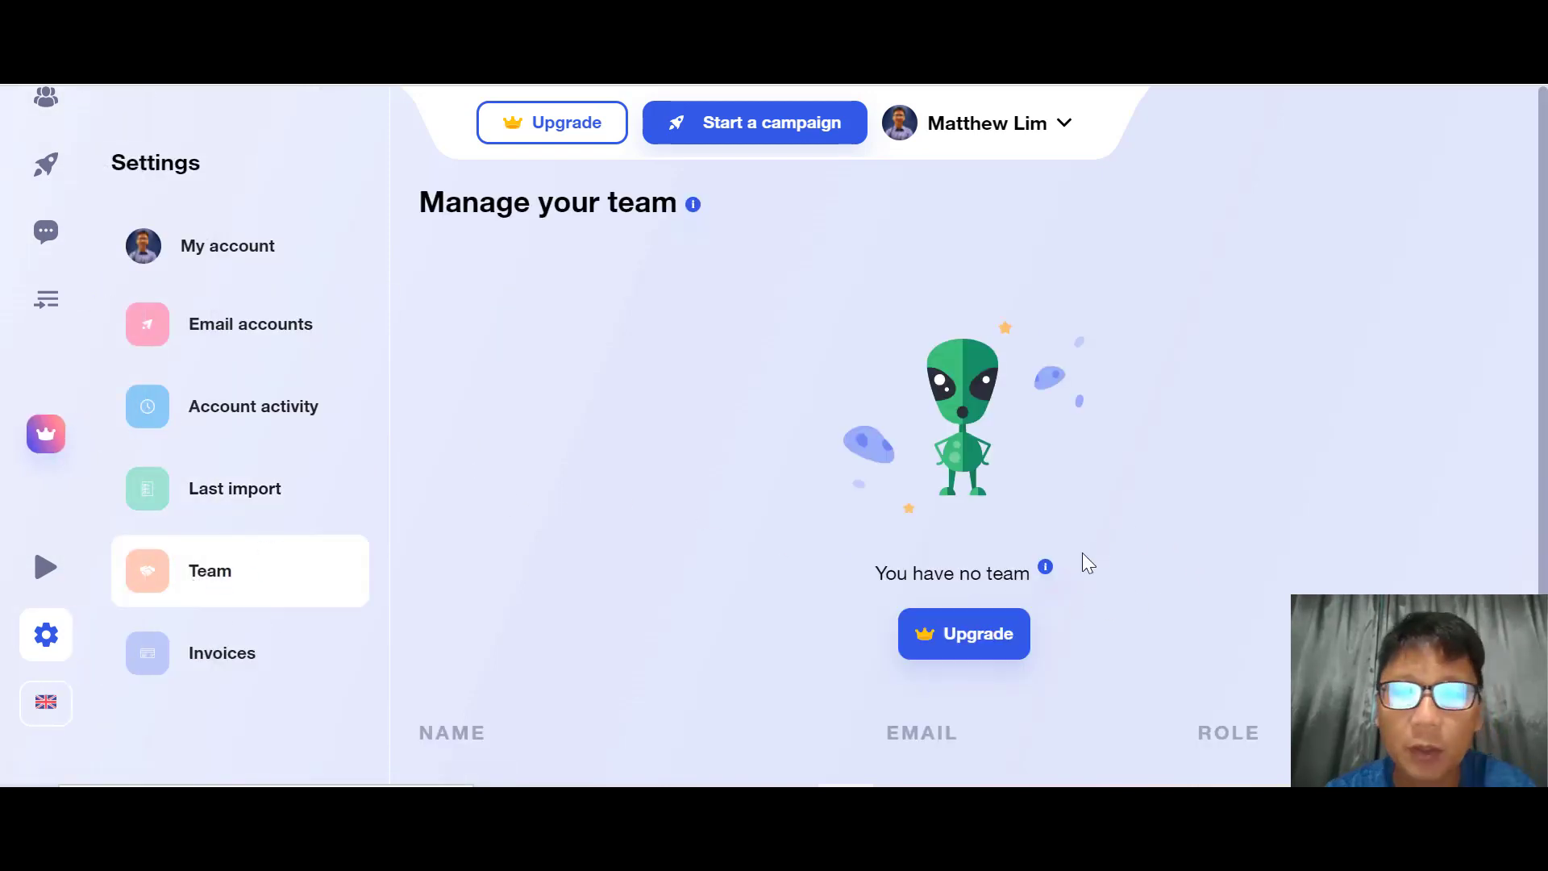
scroll(933, 614, "down", 3)
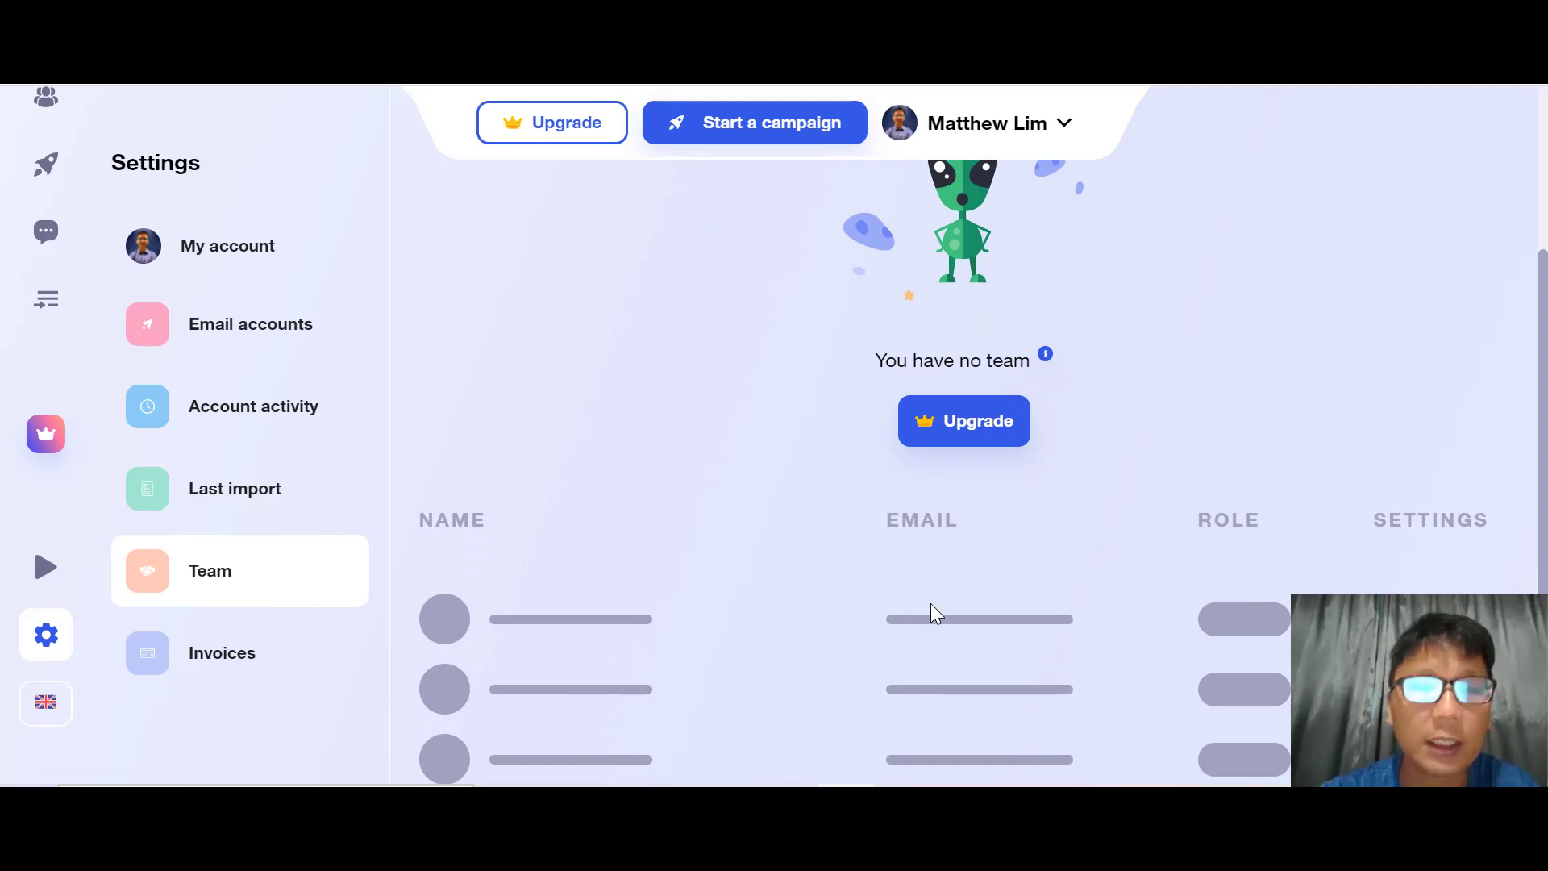
scroll(933, 615, "up", 3)
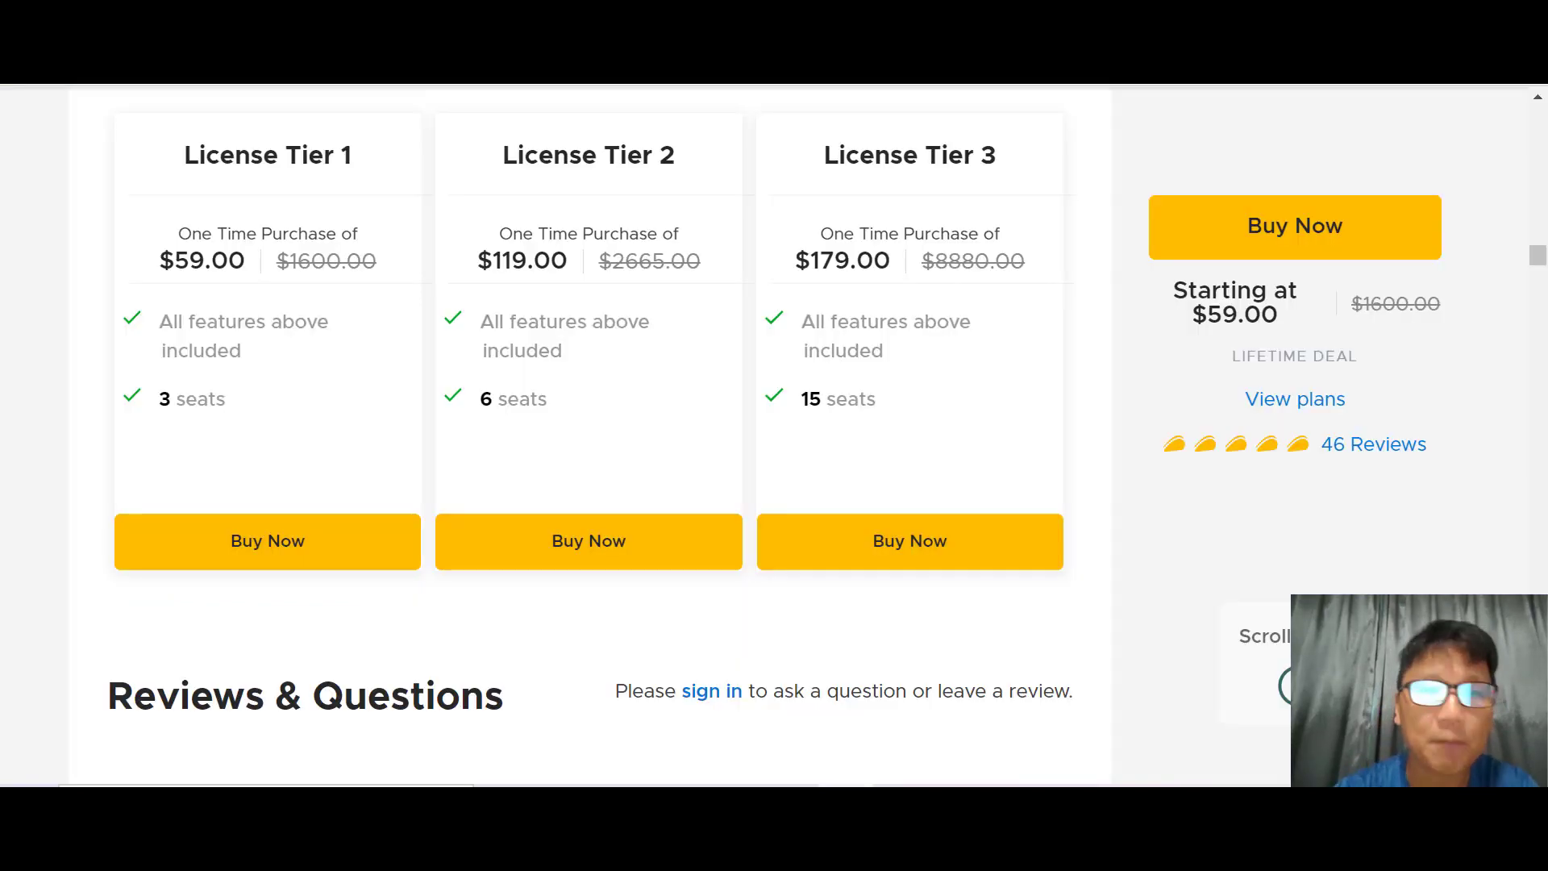
- Scroll the AppSumo deal page to the $59, $119 and $179 License Tier cards
scroll(482, 286, "up", 1)
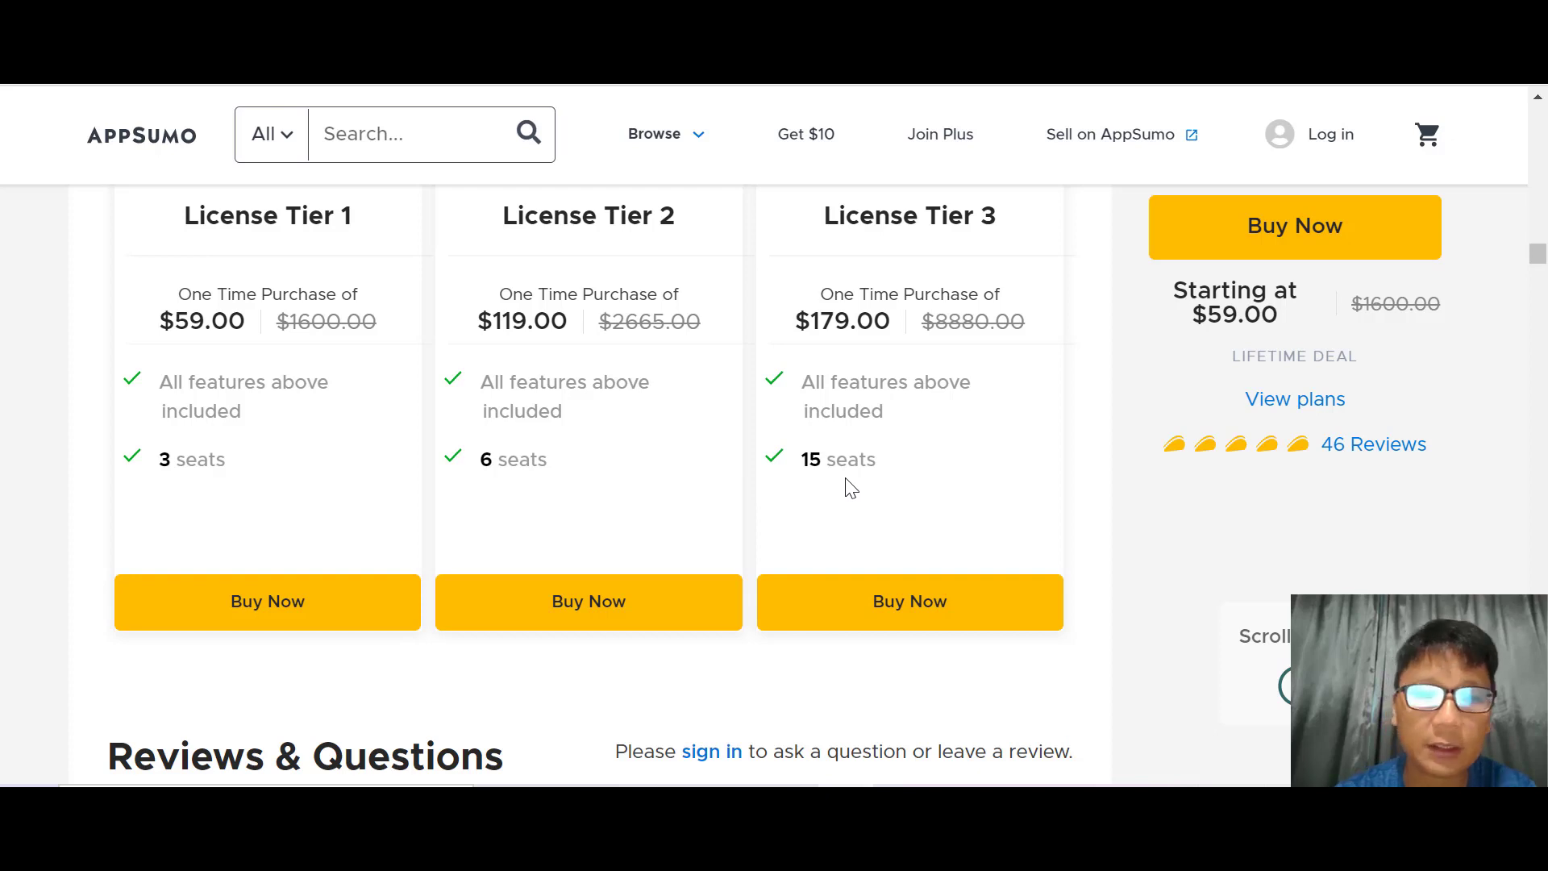
scroll(971, 546, "up", 1)
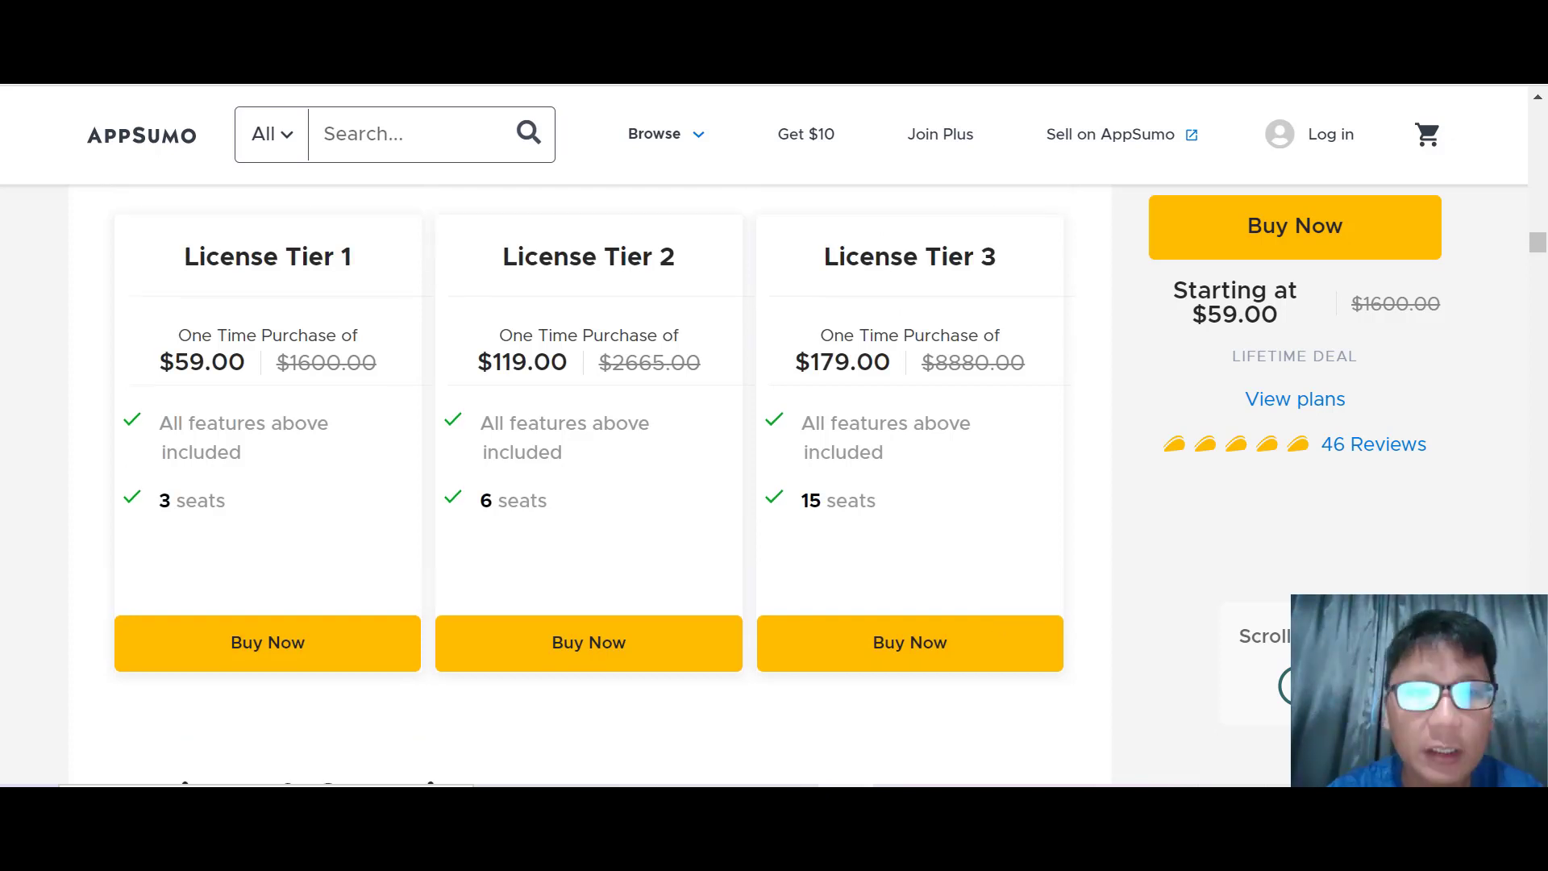